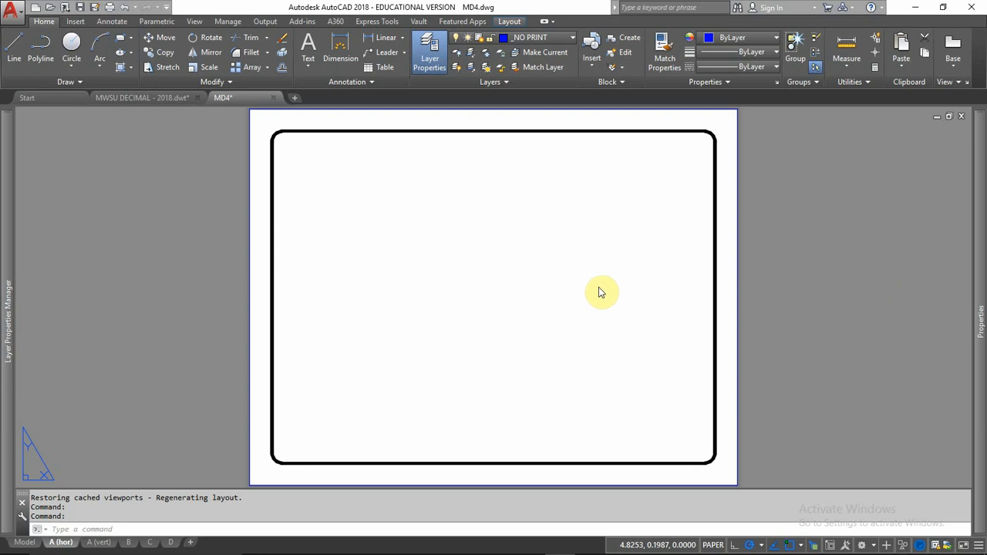
pyautogui.click(250, 304)
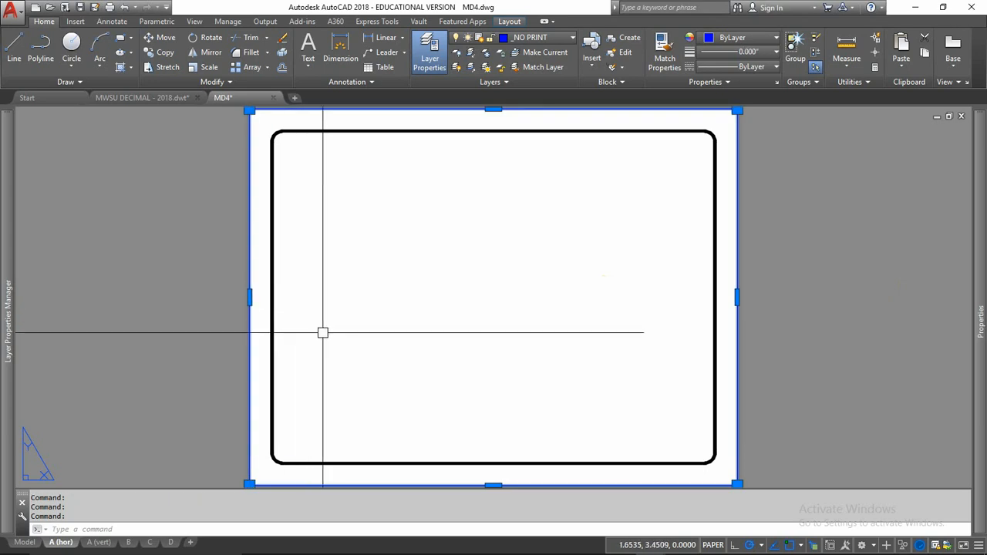
pyautogui.press('Escape')
pyautogui.press('Escape')
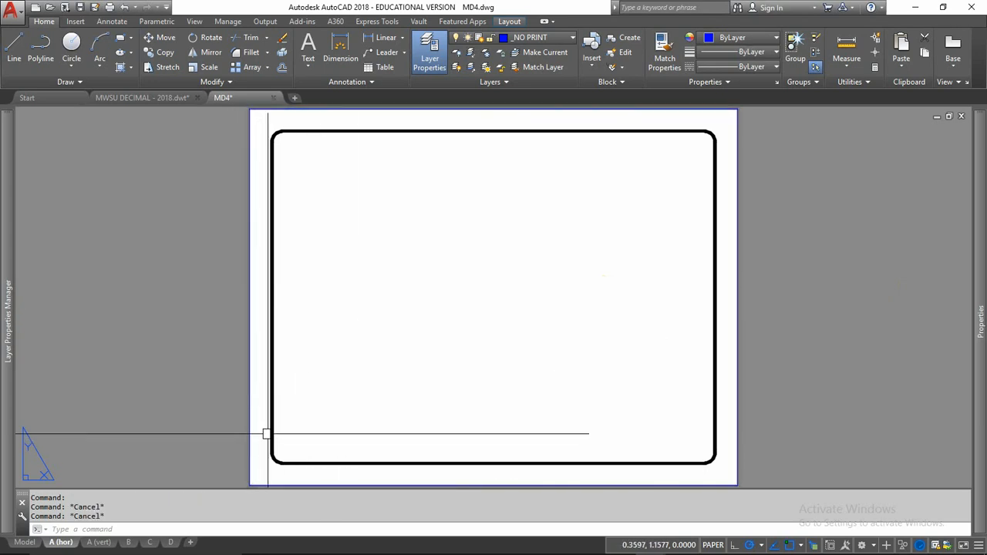
# Fillet the lower-left and upper-right corners of the outer blue sheet rectangle with a 0.25 radius
pyautogui.write('F')
pyautogui.press('Return')
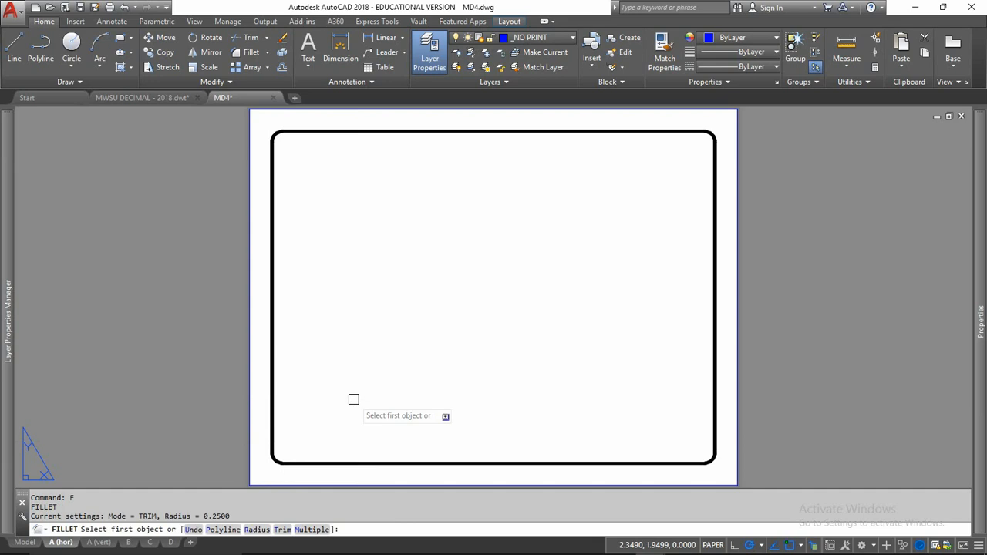
pyautogui.click(254, 433)
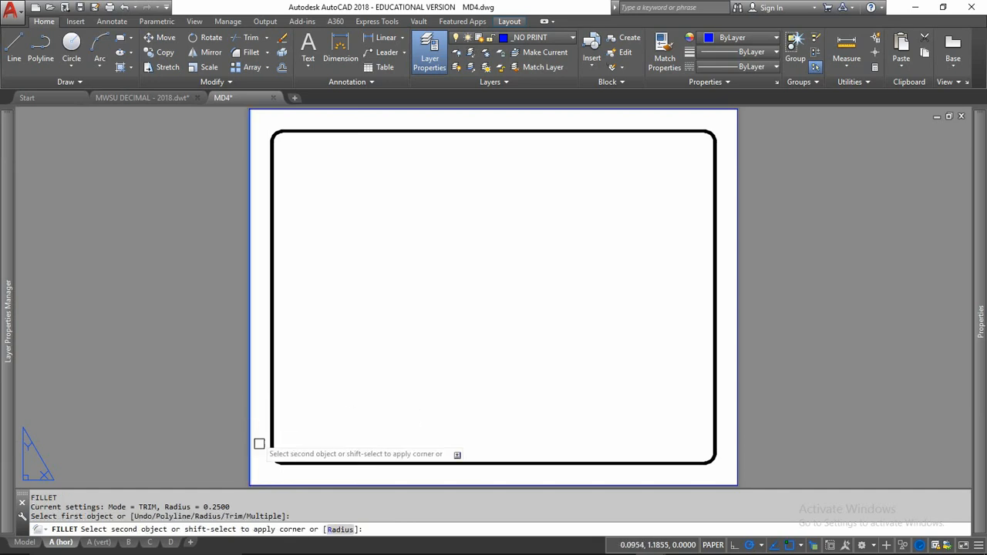
pyautogui.click(272, 483)
pyautogui.press('Return')
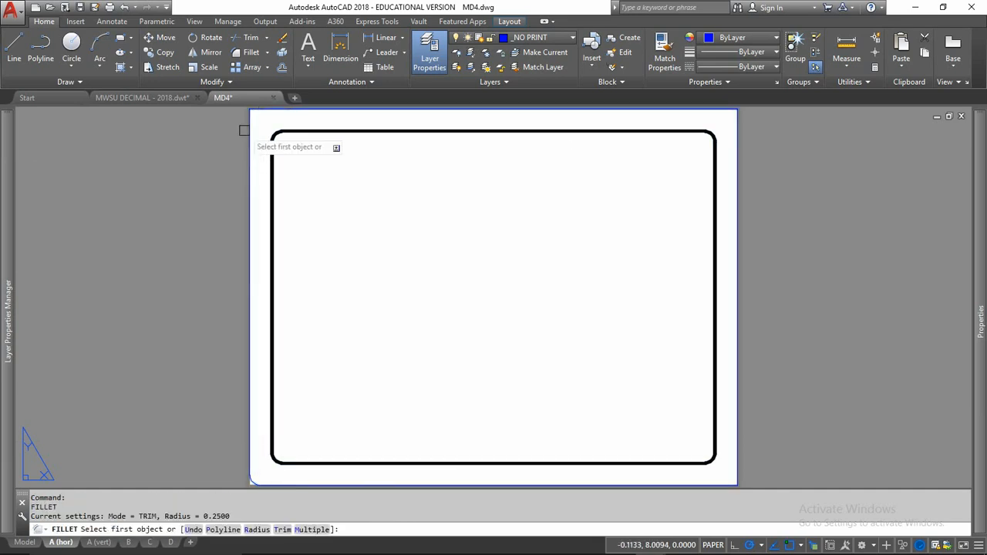
pyautogui.click(732, 110)
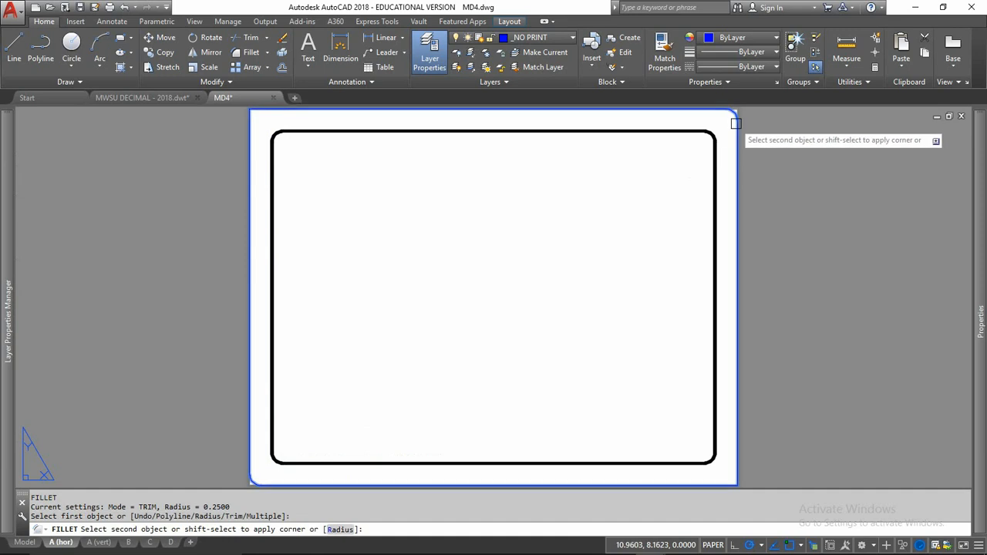
pyautogui.click(737, 125)
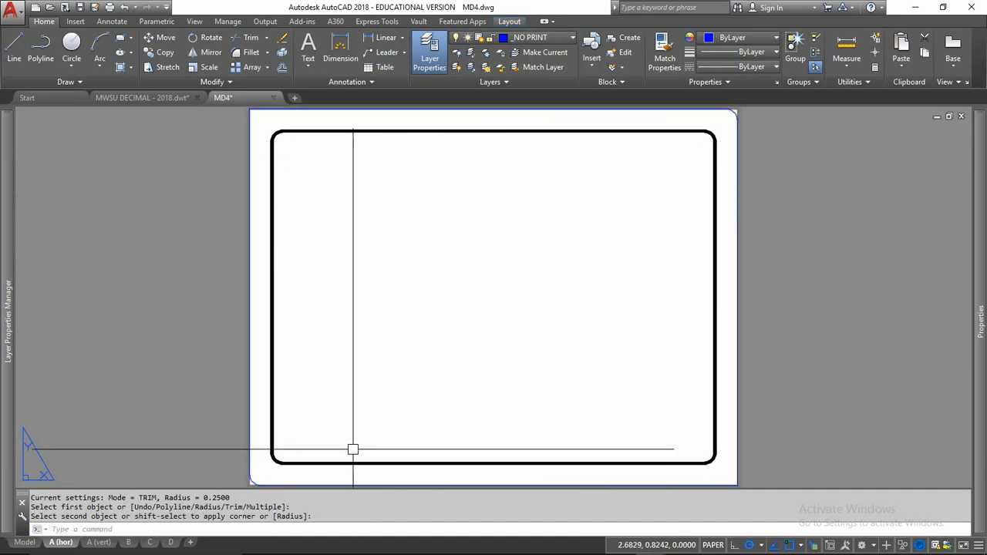
pyautogui.press('Escape')
pyautogui.press('Escape')
pyautogui.press('Escape')
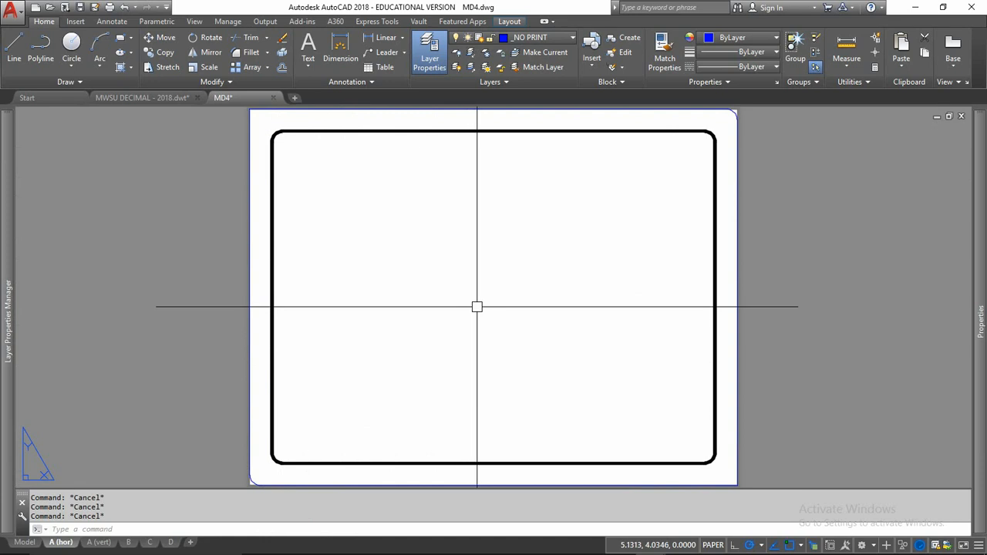
# Switch to Photos and examine the title block layout and text fields in TitleBlock - MWSU.JPG and TitleBlock -2 - MWSU.JPG
pyautogui.hotkey('alt', 'Tab')
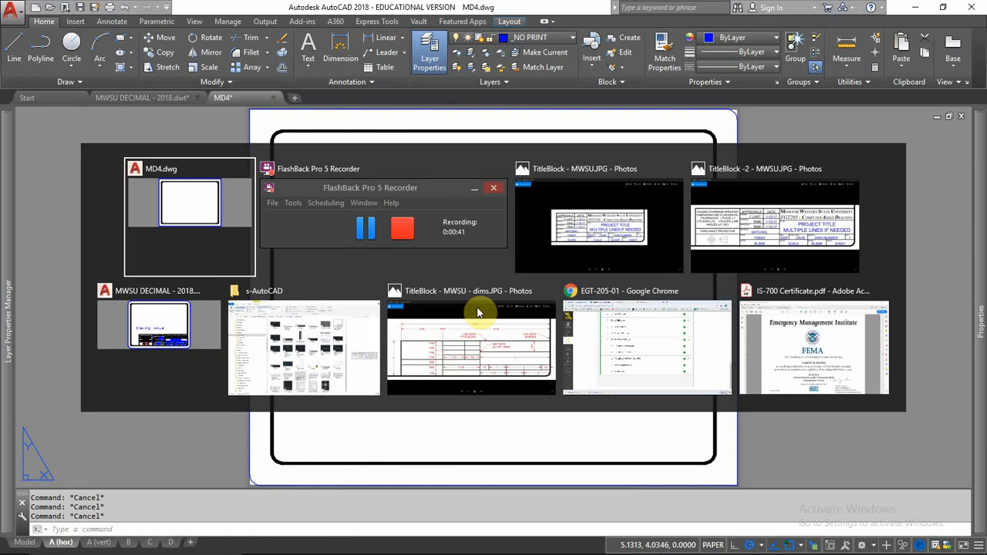
pyautogui.hotkey('alt', 'Tab')
pyautogui.hotkey('alt', 'Tab')
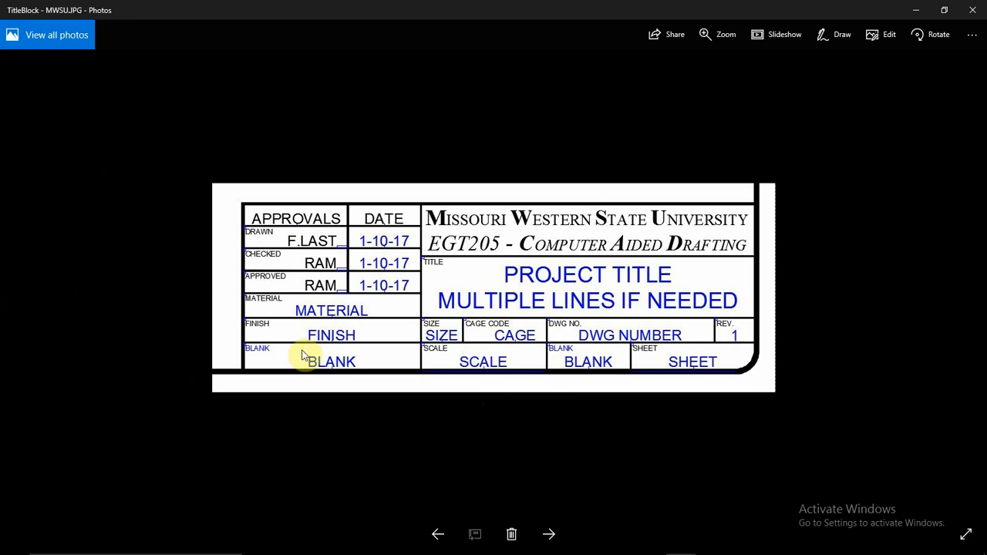
pyautogui.hotkey('alt', 'Tab')
pyautogui.hotkey('alt', 'Tab')
pyautogui.hotkey('alt', 'Tab')
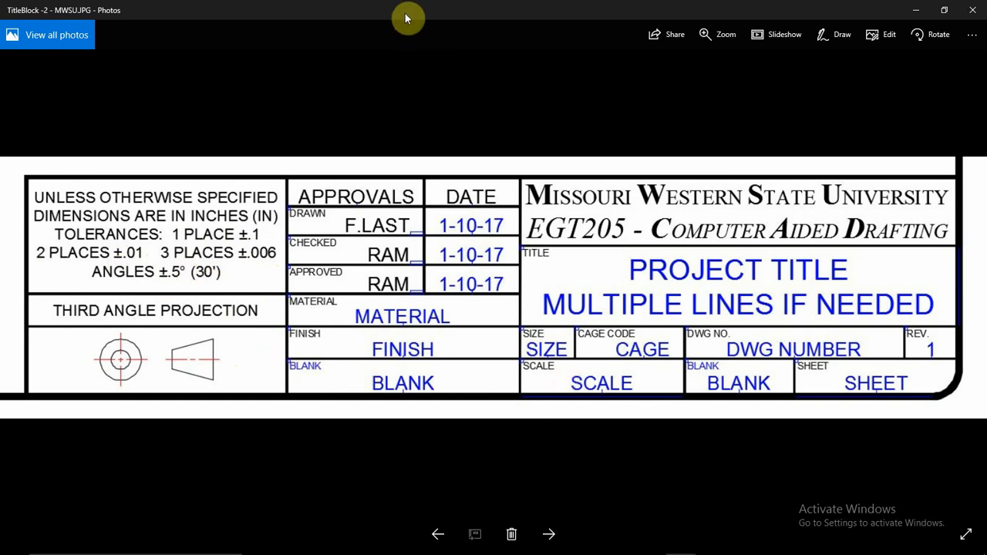
pyautogui.press('Left')
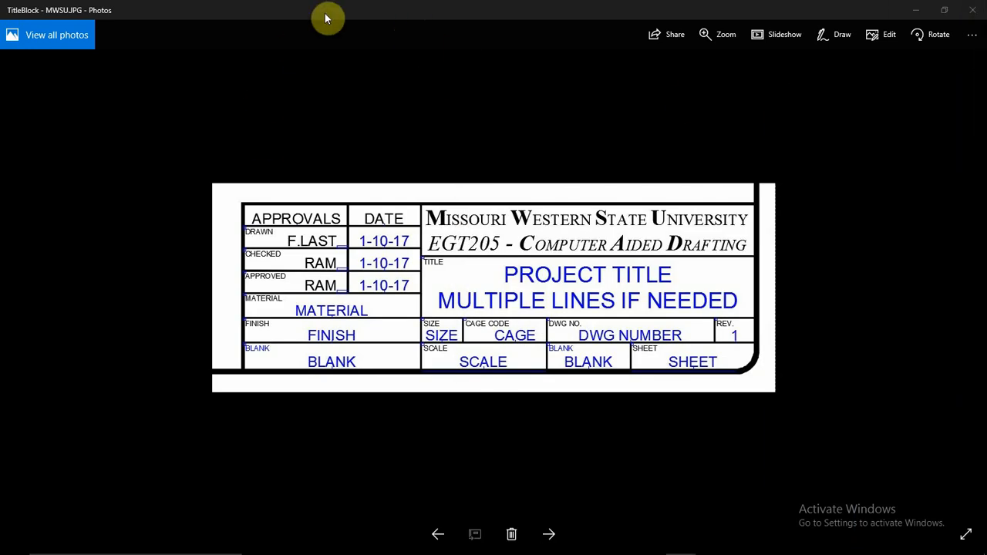
pyautogui.moveTo(343, 13); pyautogui.dragTo(986, 13)
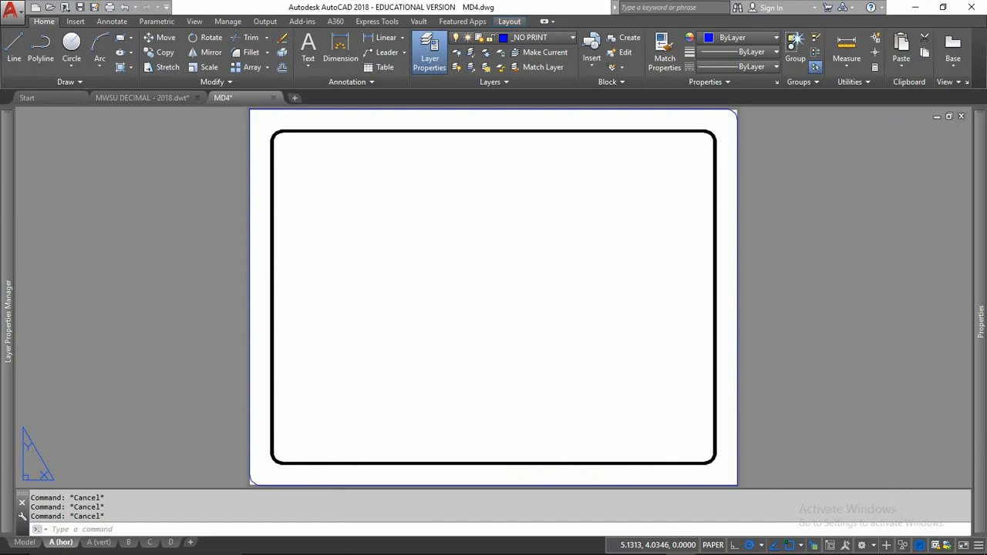
# Examine the title block's dimensions and line widths in TitleBlock - MWSU - dims.JPG, then return to the AutoCAD drawing
pyautogui.hotkey('alt', 'Tab')
pyautogui.hotkey('alt', 'Tab')
pyautogui.hotkey('alt', 'Tab')
pyautogui.hotkey('alt', 'Tab')
pyautogui.hotkey('alt', 'Tab')
pyautogui.hotkey('alt', 'Tab')
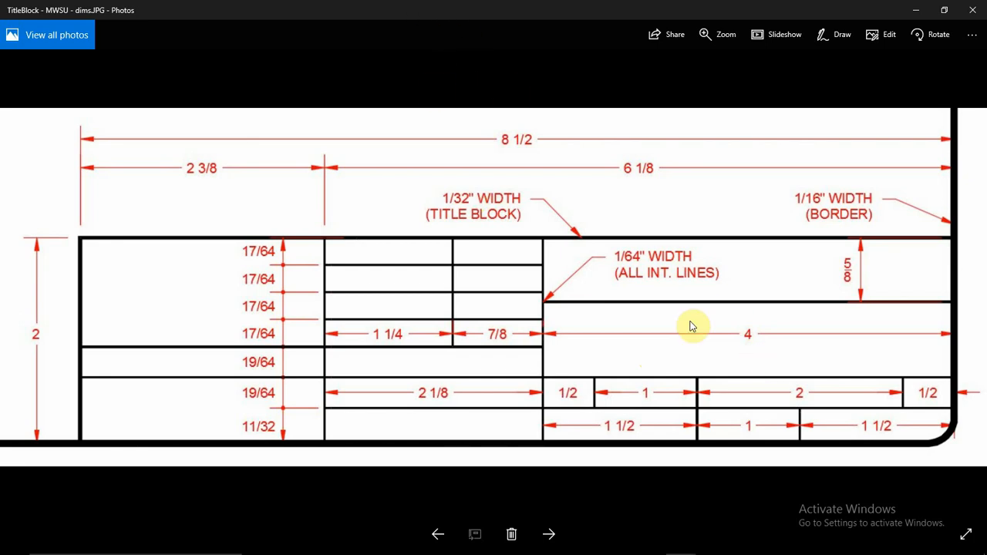
pyautogui.moveTo(408, 16)
pyautogui.mouseDown()
pyautogui.moveTo(416, 33)
pyautogui.moveTo(986, 70)
pyautogui.mouseUp()
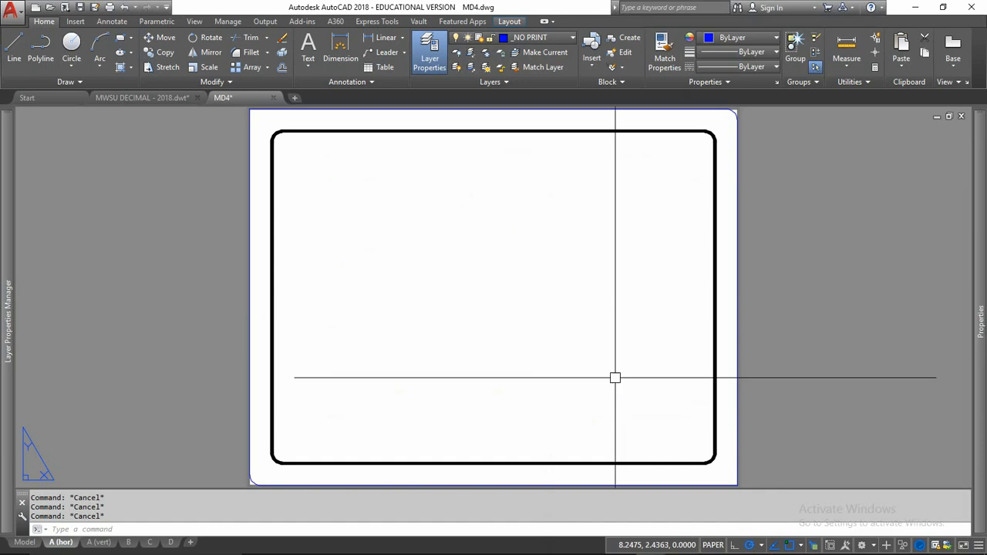
# Make z- TITLE BLOCK the current layer and draw an 8.5 by 2 rectangle in the lower part of the sheet
pyautogui.click(532, 37)
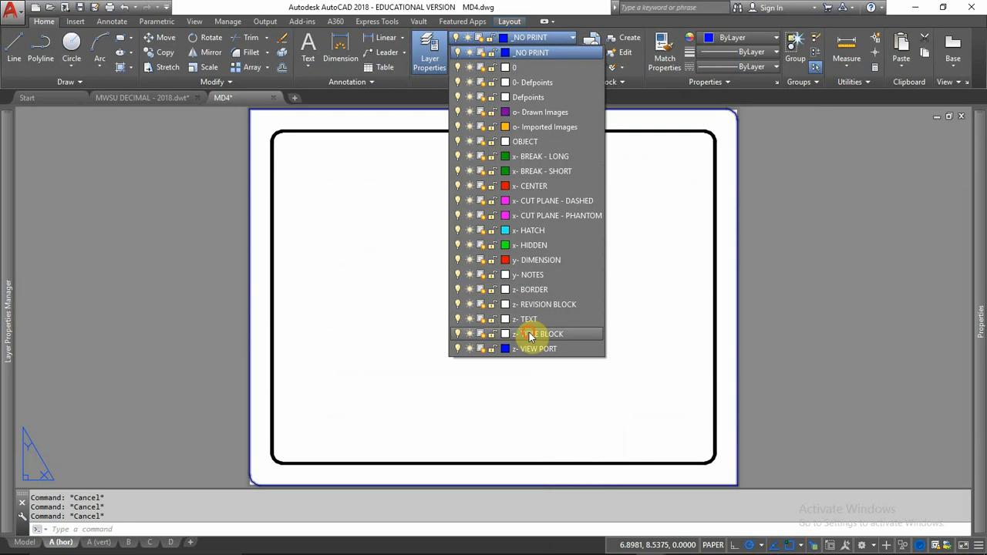
pyautogui.click(532, 334)
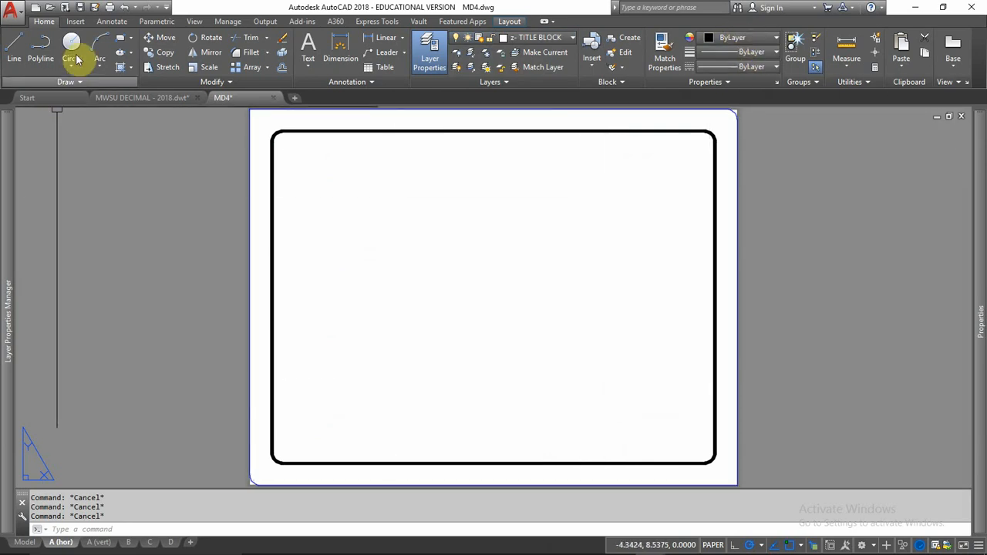
pyautogui.write('REC')
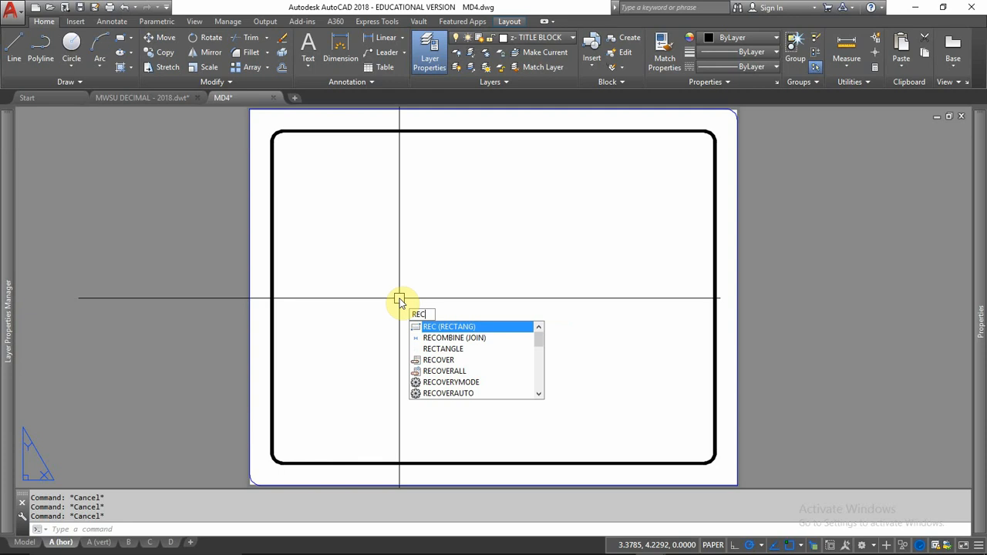
pyautogui.press('Return')
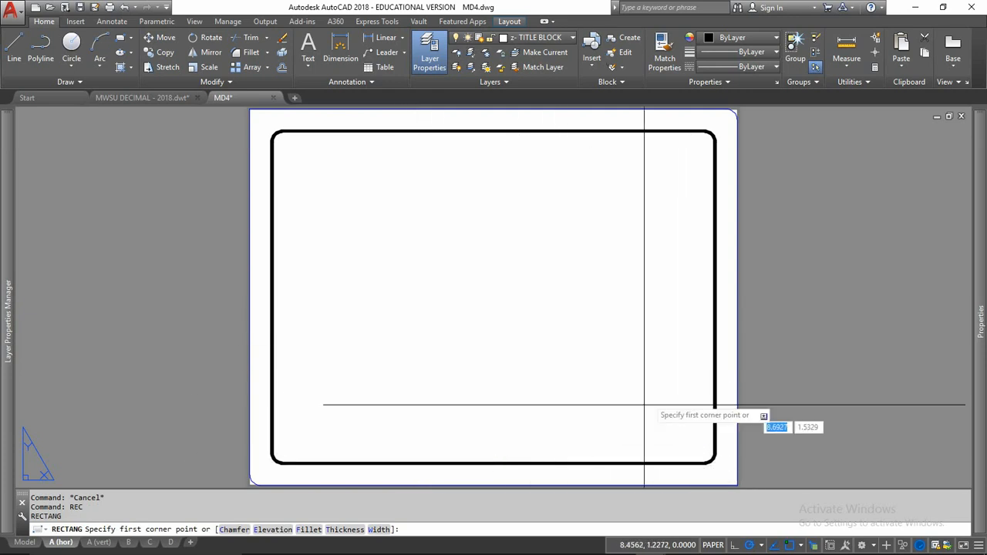
pyautogui.click(421, 433)
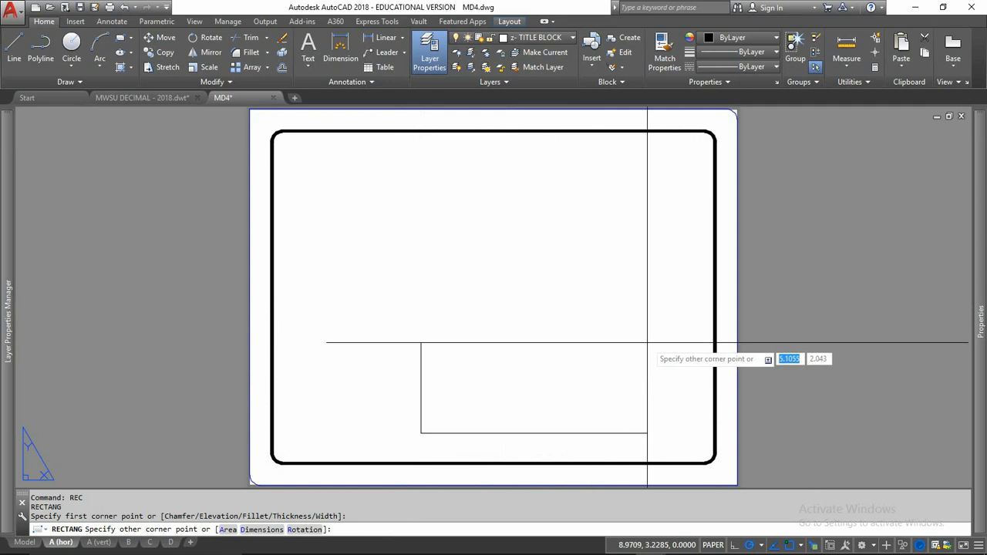
pyautogui.write('8.5')
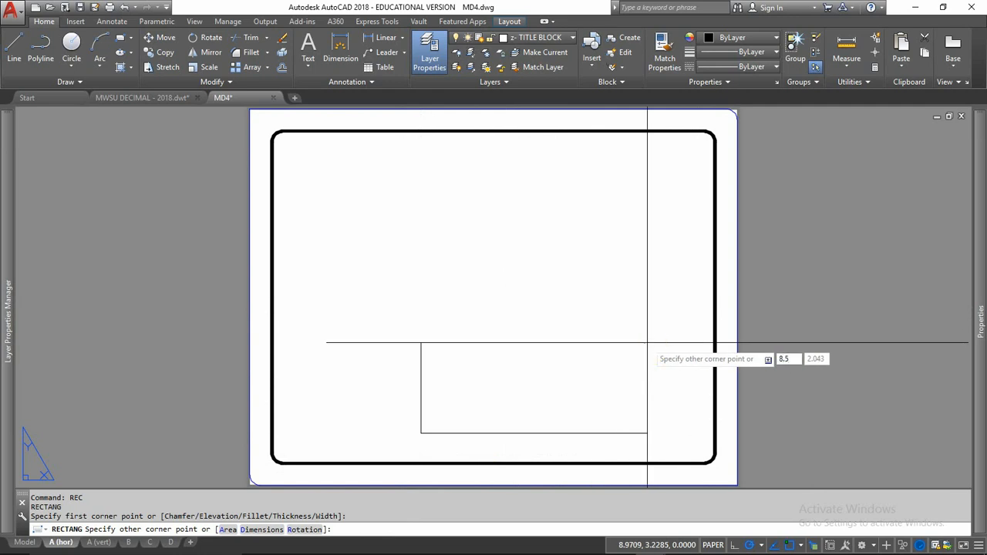
pyautogui.press('Tab')
pyautogui.write('2')
pyautogui.press('Return')
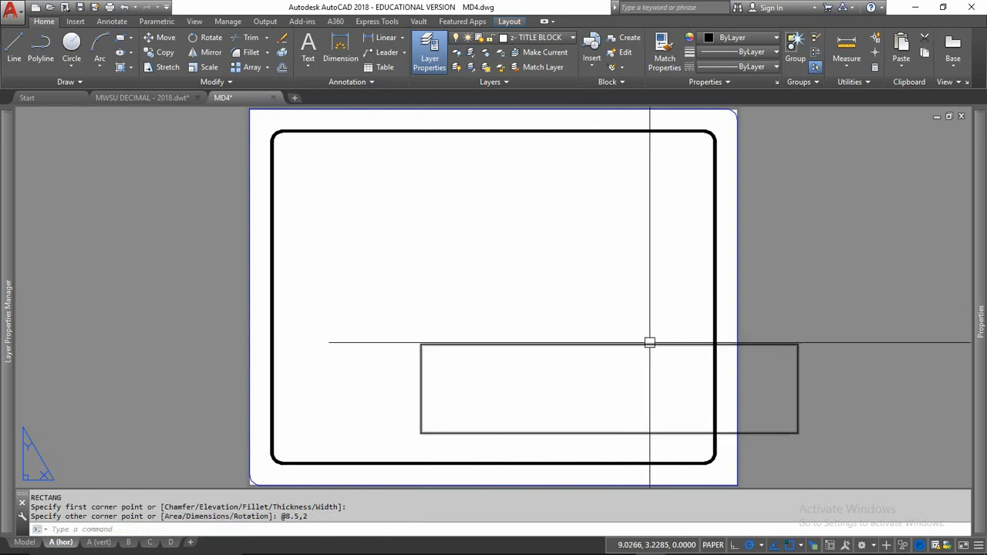
# Move the title block rectangle horizontally to the left so it lies entirely inside the border
pyautogui.click(655, 343)
pyautogui.write('m')
pyautogui.press('Return')
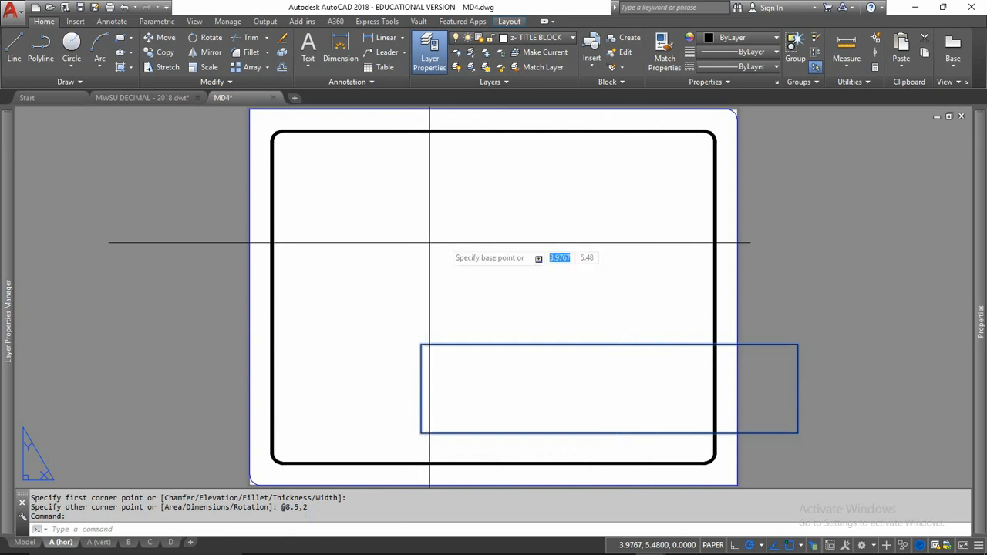
pyautogui.click(542, 236)
pyautogui.click(430, 236)
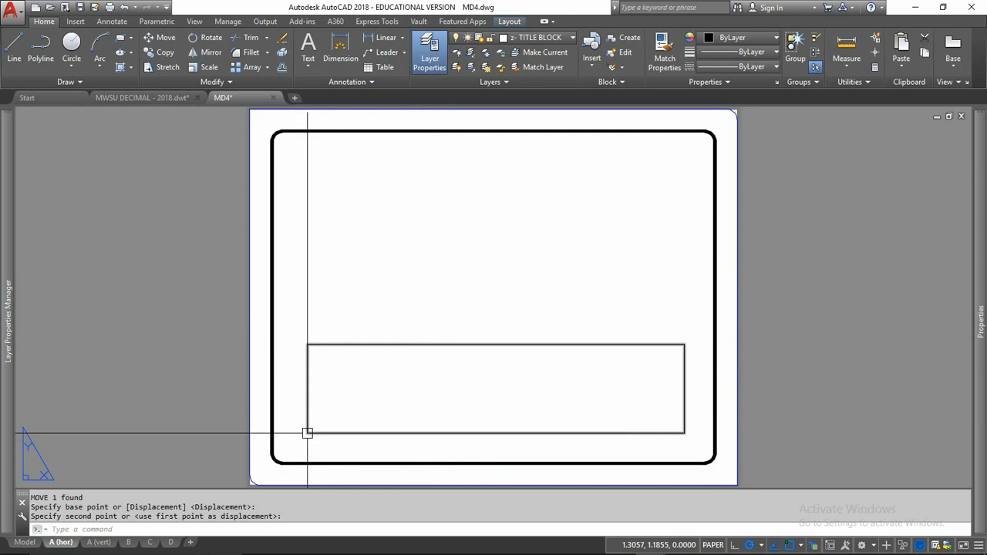
# Move the title block rectangle so its right edge and bottom edge sit on the border's right and bottom lines
pyautogui.click(449, 425)
pyautogui.click(408, 454)
pyautogui.write('m')
pyautogui.press('Return')
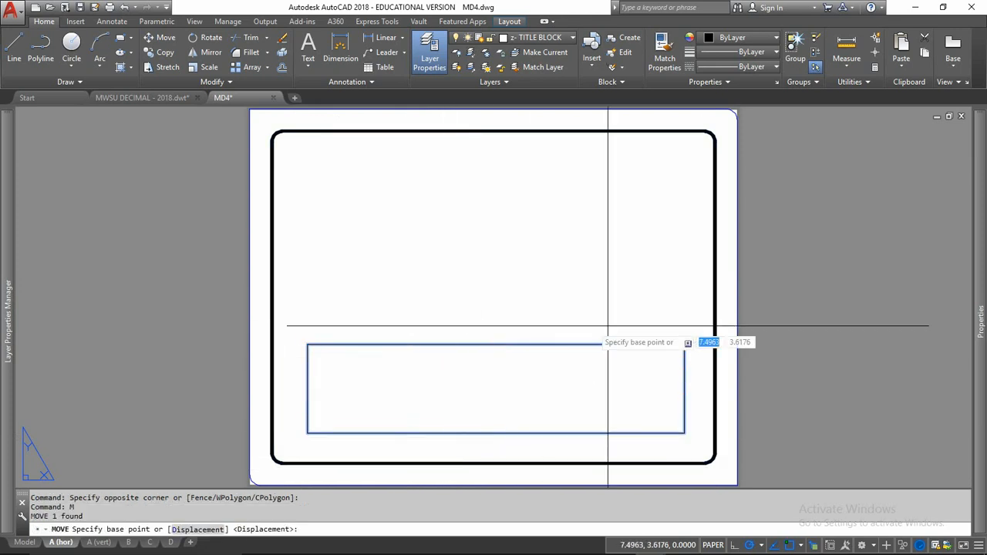
pyautogui.click(684, 344)
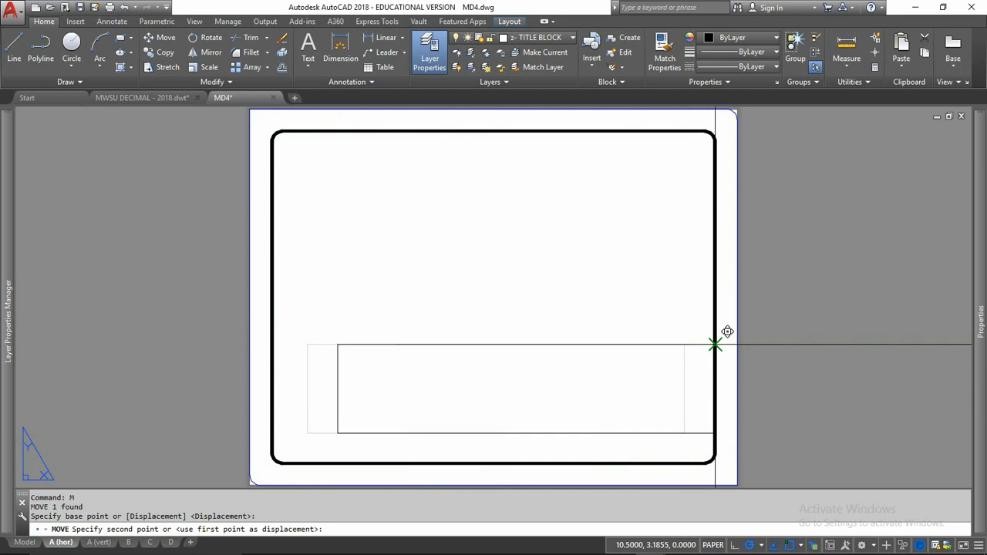
pyautogui.press('space')
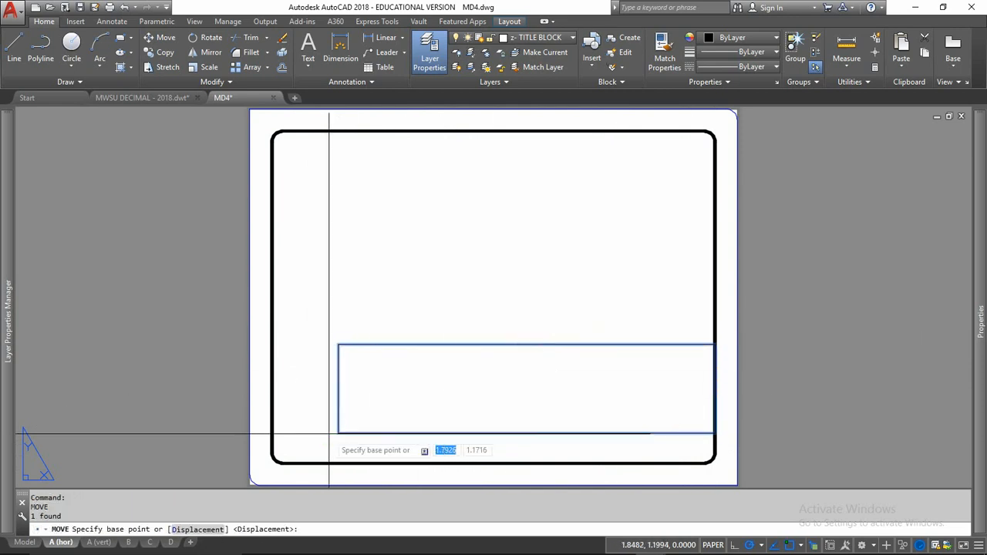
pyautogui.click(338, 432)
pyautogui.click(339, 463)
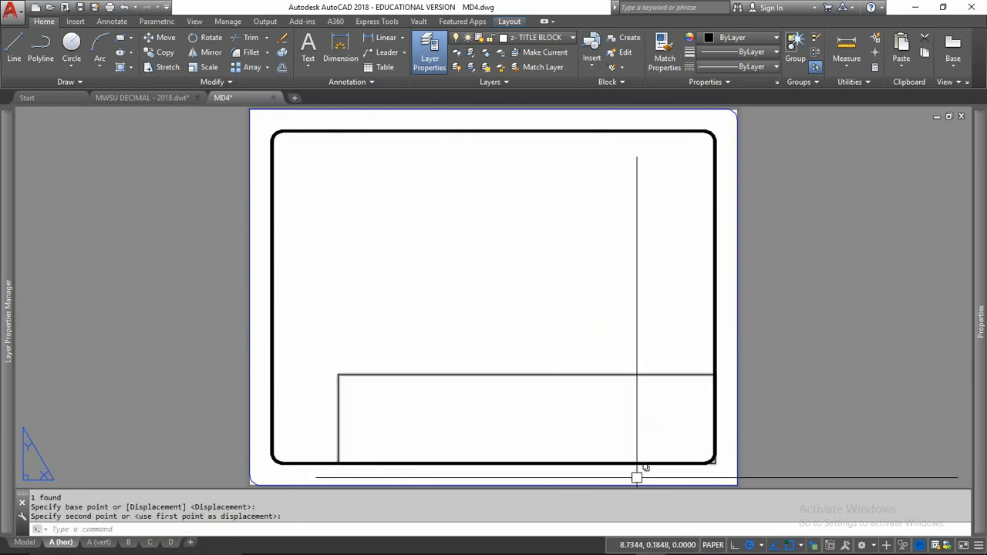
# Fillet the title block rectangle's lower-right corner with a 0.25 radius to match the border's rounded corner
pyautogui.scroll(5, 709, 467)
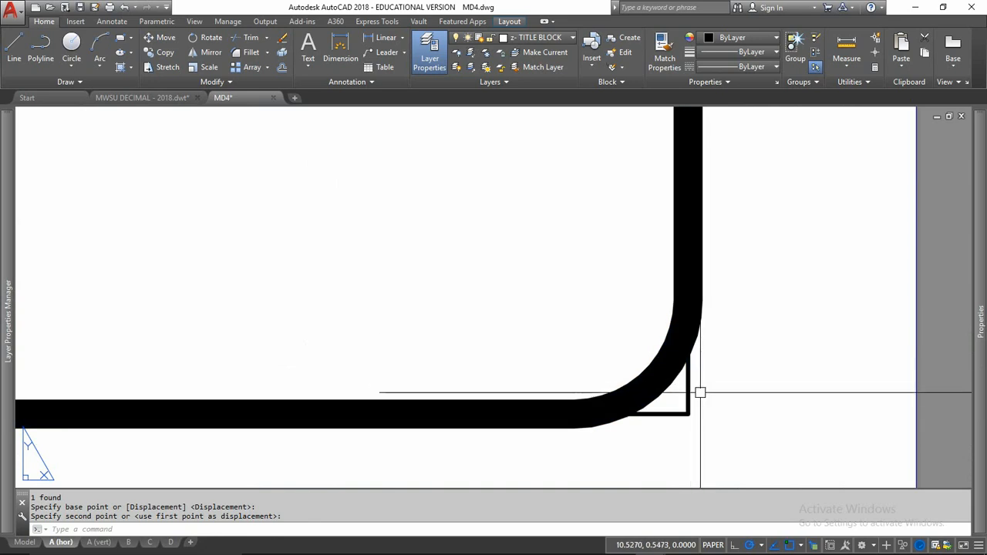
pyautogui.press('Return')
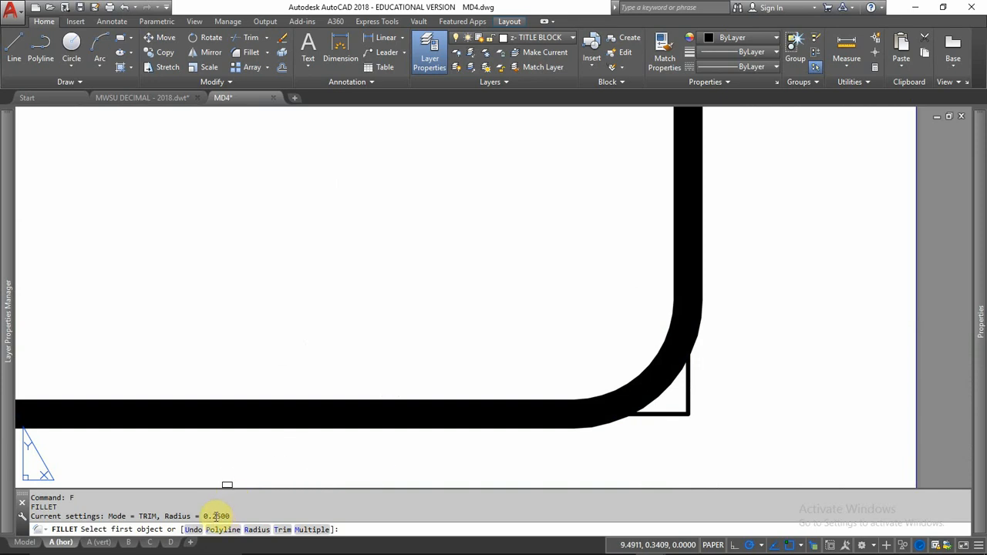
pyautogui.click(692, 388)
pyautogui.click(666, 415)
pyautogui.scroll(-8, 667, 412)
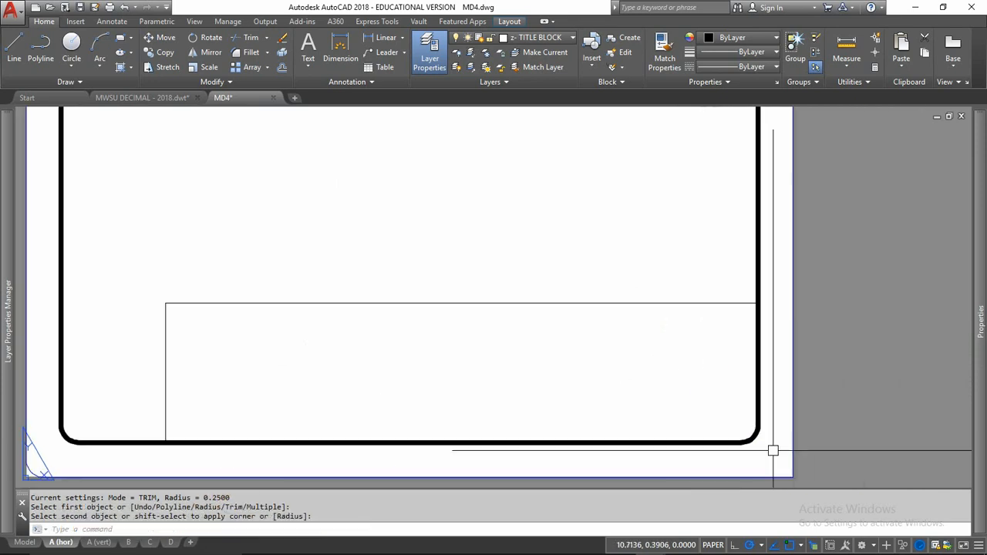
pyautogui.moveTo(593, 405); pyautogui.dragTo(628, 395, button='middle')
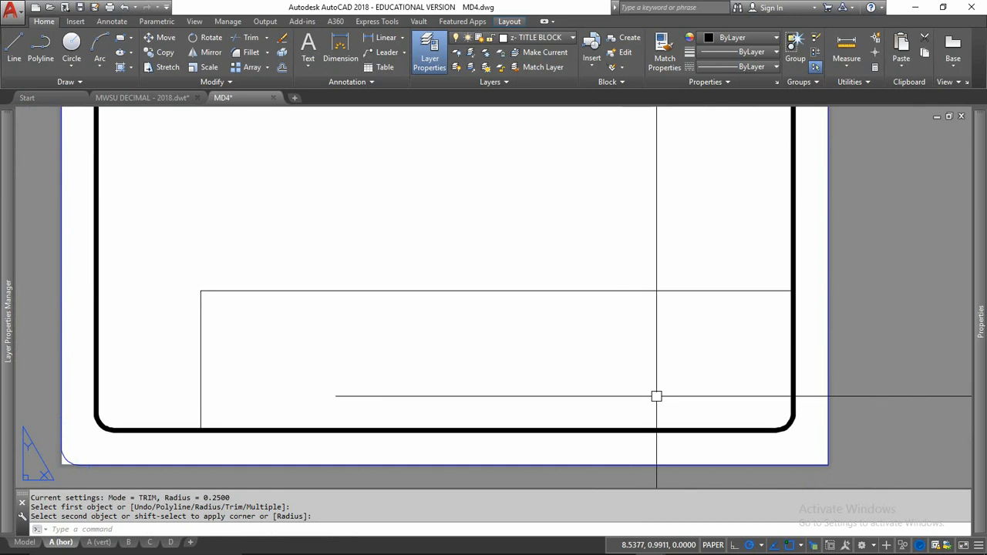
pyautogui.press('Escape')
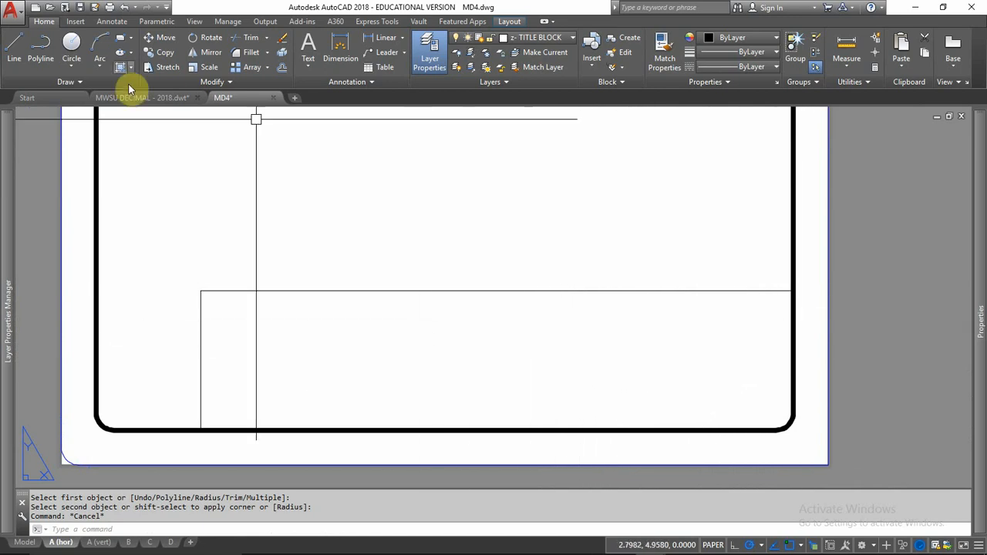
# Draw a 4 by 0.625 rectangle leftward and downward from the title block's upper-right corner
pyautogui.write('C')
pyautogui.press('Return')
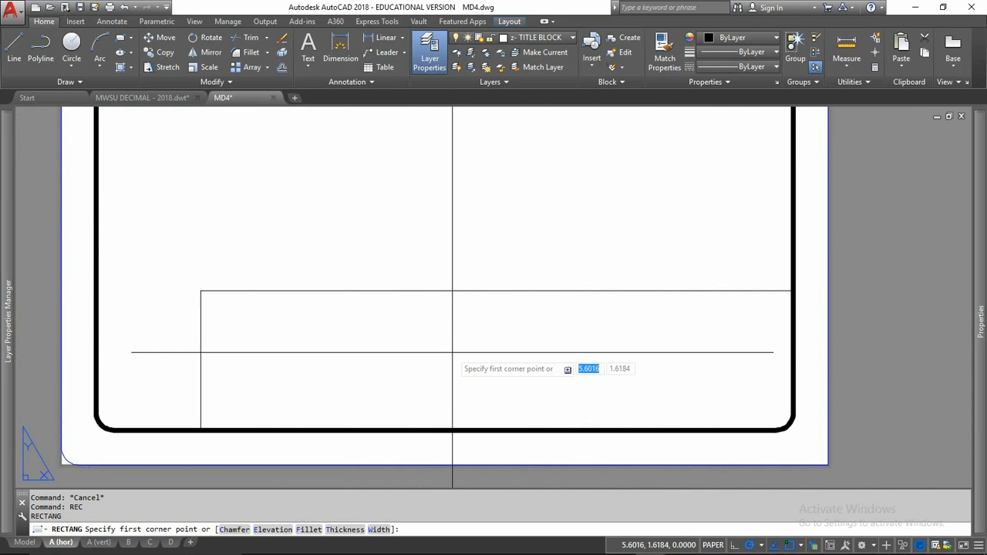
pyautogui.click(794, 291)
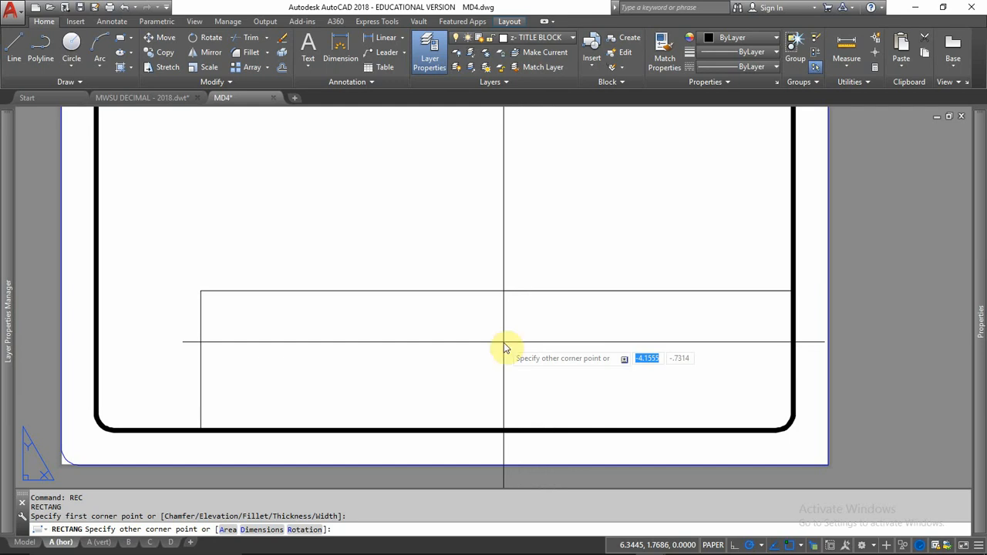
pyautogui.press('Tab')
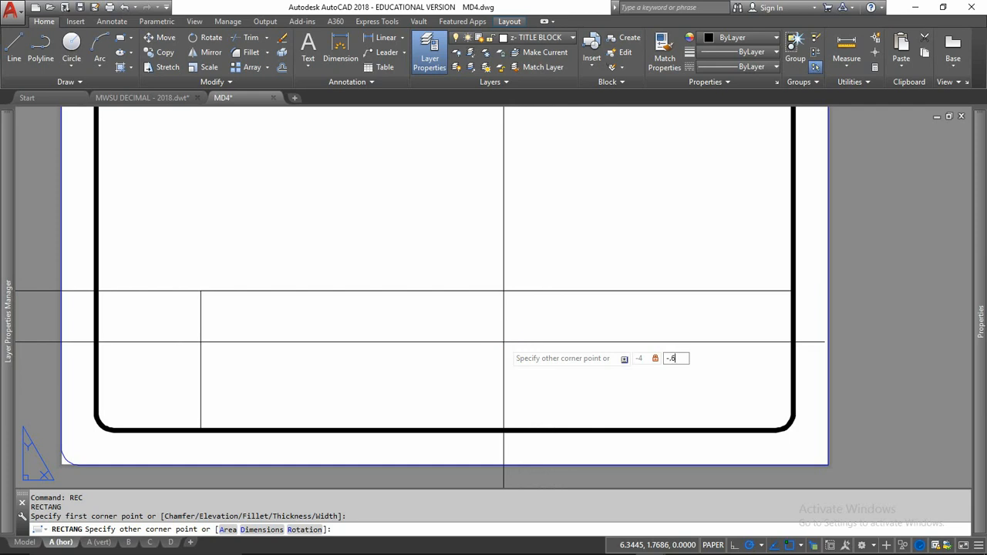
pyautogui.press('Return')
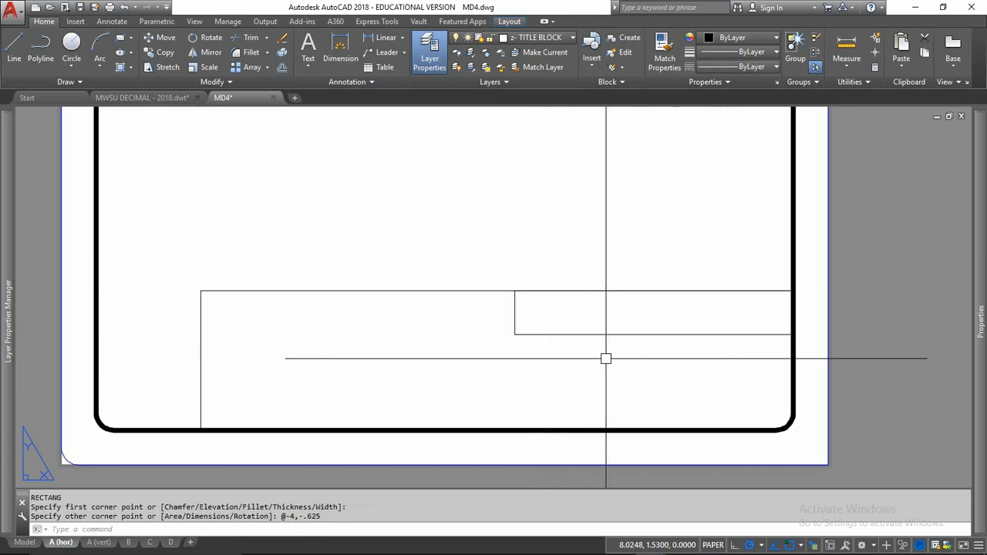
# Draw a 1.5 by 11/32 rectangle freely in the lower part of the title block and check the title block reference image
pyautogui.press('Return')
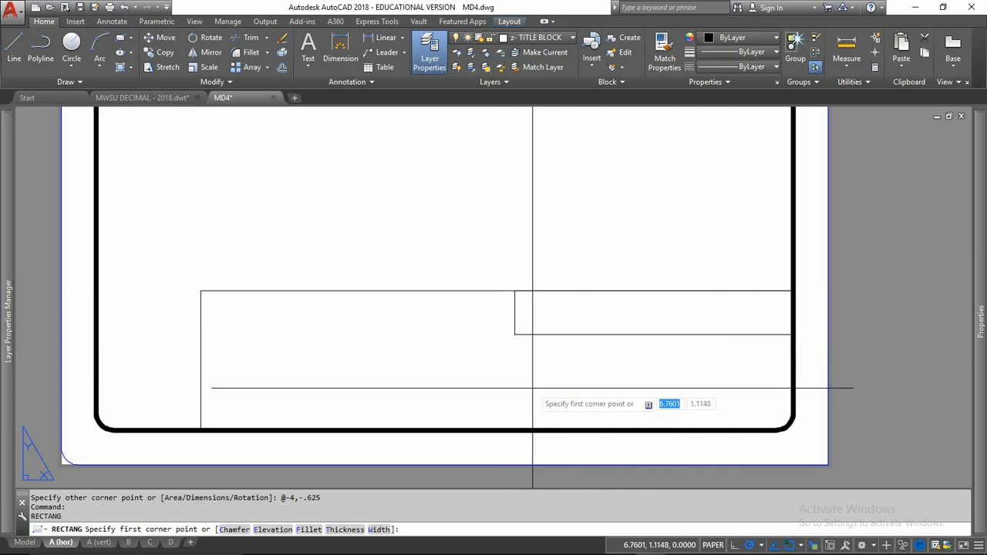
pyautogui.click(456, 415)
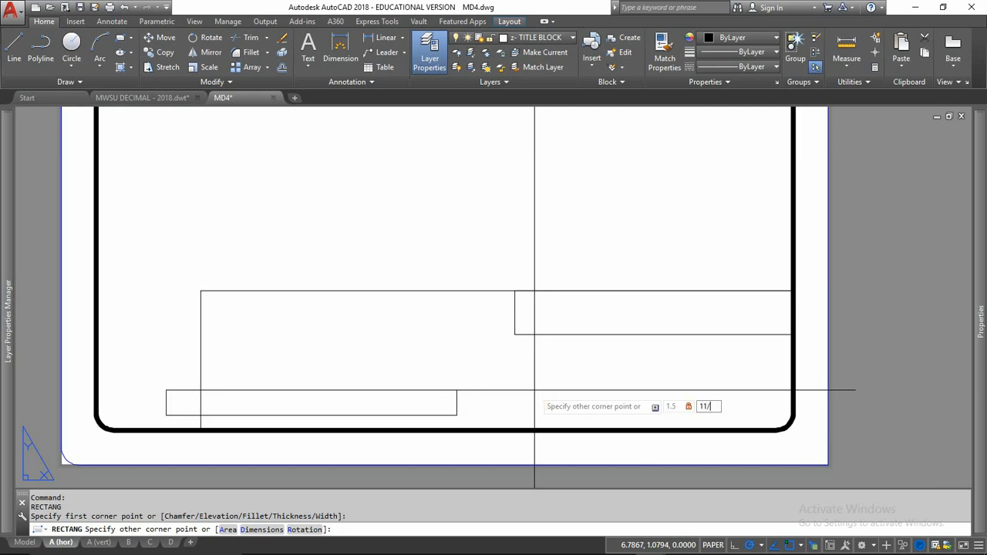
pyautogui.press('Return')
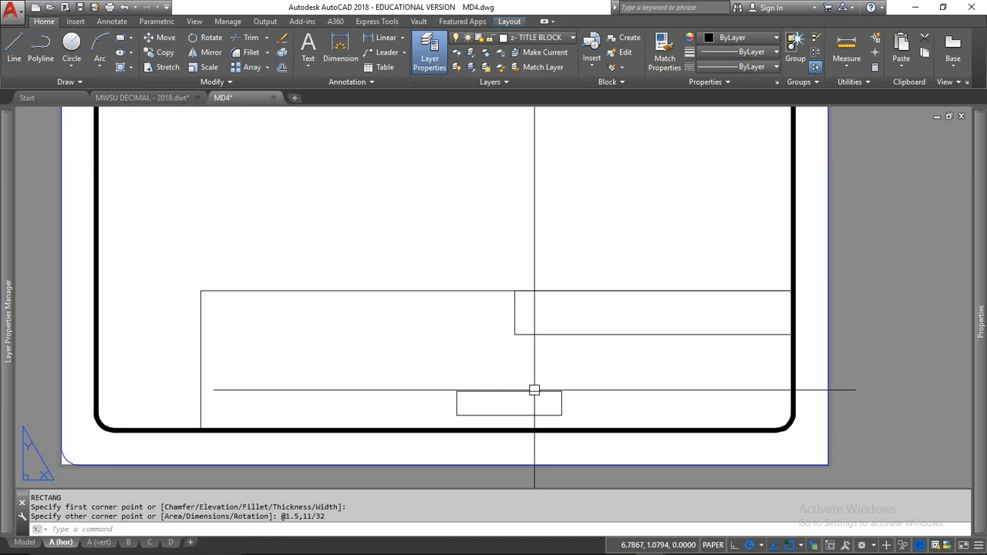
pyautogui.moveTo(986, 47); pyautogui.dragTo(525, 1)
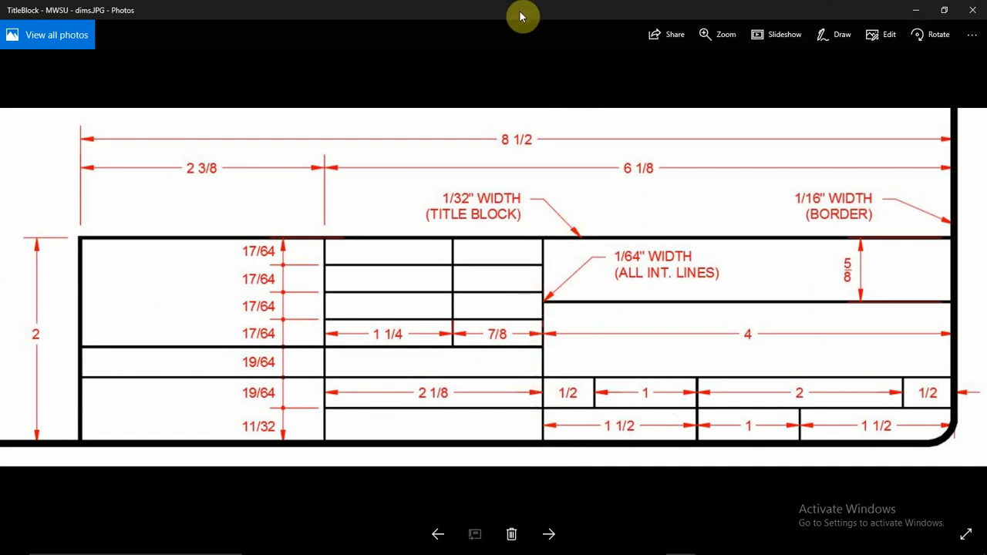
pyautogui.moveTo(522, 11); pyautogui.dragTo(986, 108)
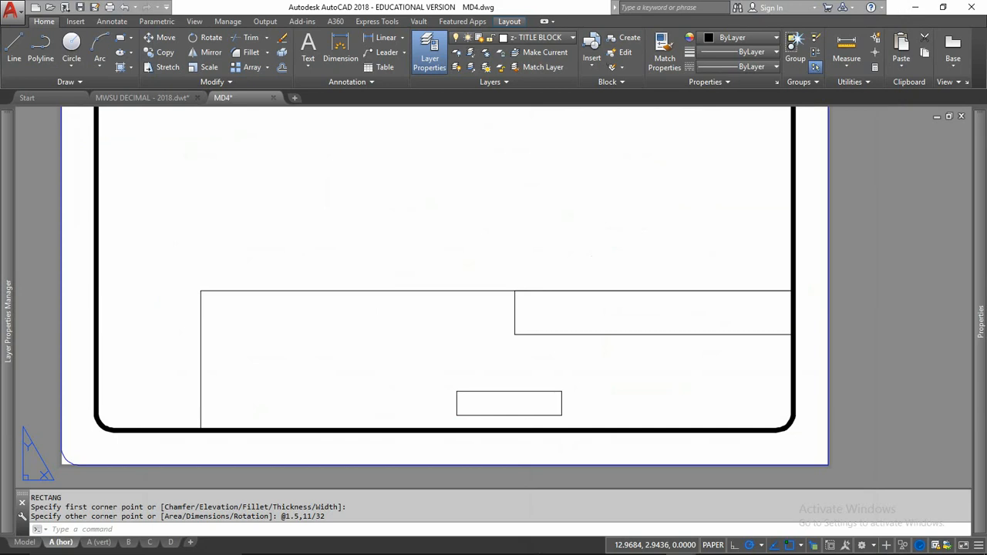
# Try to move the 1.5 by 11/32 rectangle to the 4 by 0.625 rectangle's lower-left corner and down to the border, and undo both moves
pyautogui.click(501, 391)
pyautogui.write('M')
pyautogui.press('Return')
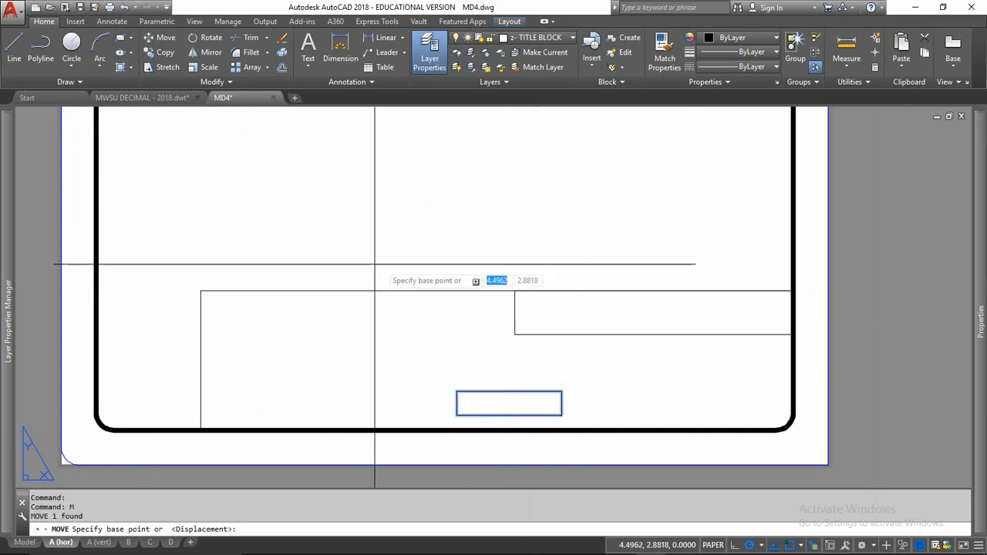
pyautogui.click(457, 392)
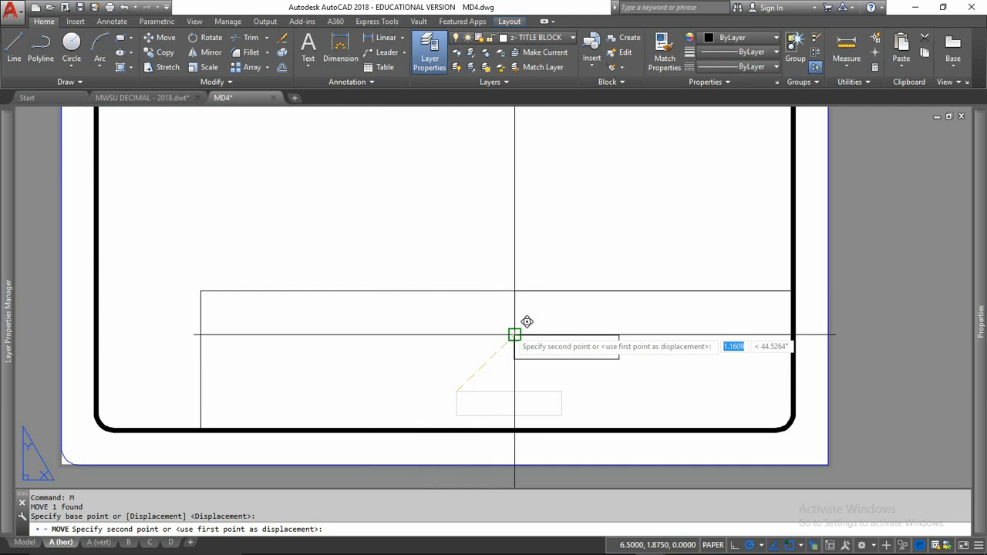
pyautogui.click(522, 396)
pyautogui.click(521, 395)
pyautogui.write('M')
pyautogui.press('Return')
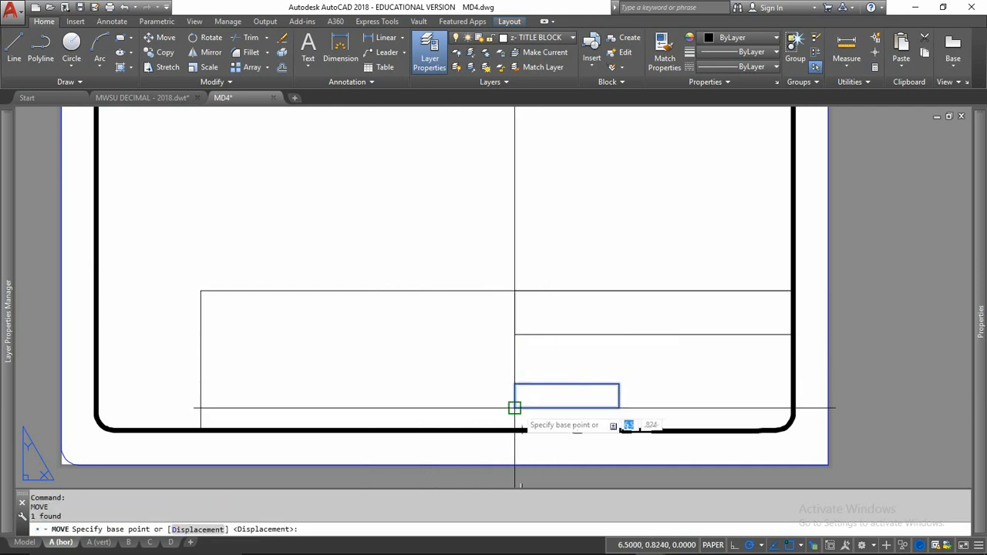
pyautogui.click(515, 407)
pyautogui.press('Escape')
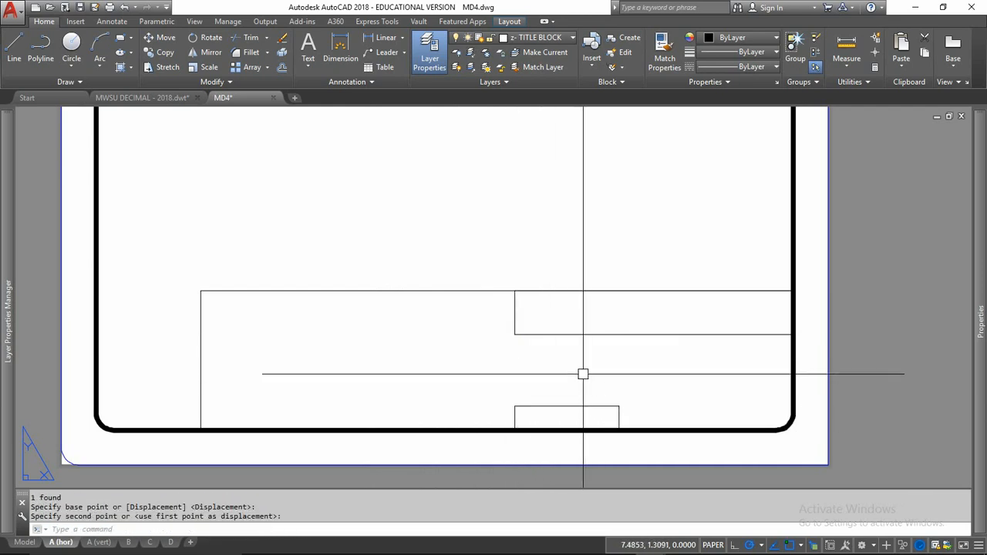
pyautogui.hotkey('ctrl', 'z')
pyautogui.hotkey('ctrl', 'z')
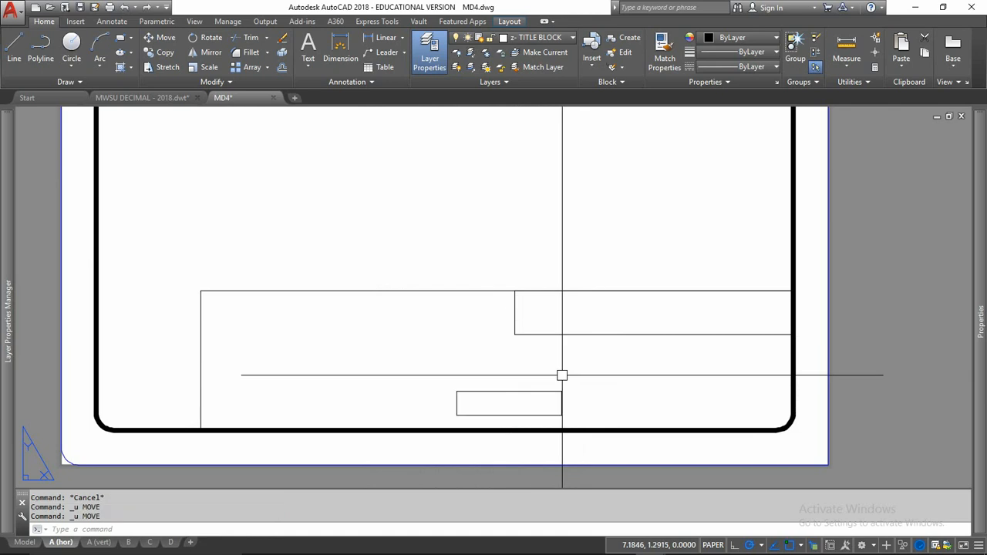
# Move the 1.5 by 11/32 rectangle by its lower-left corner onto the bottom border line, directly below the 4-wide rectangle's left edge
pyautogui.click(536, 388)
pyautogui.write('M')
pyautogui.press('Return')
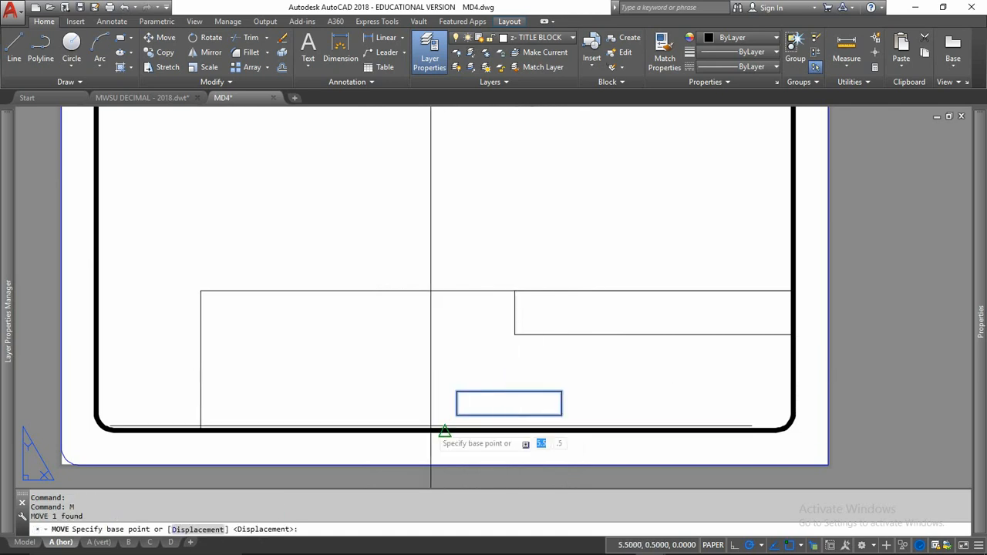
pyautogui.click(456, 415)
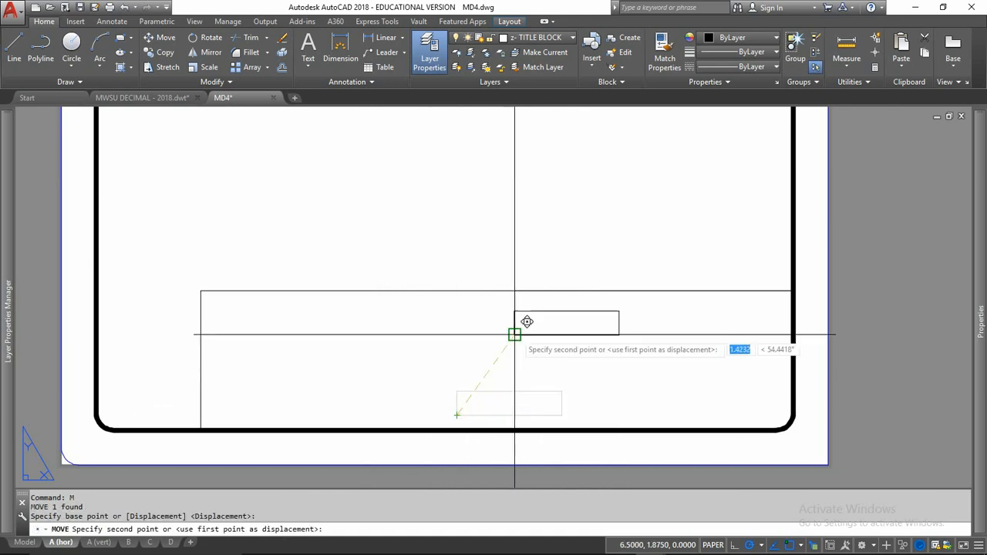
pyautogui.click(514, 430)
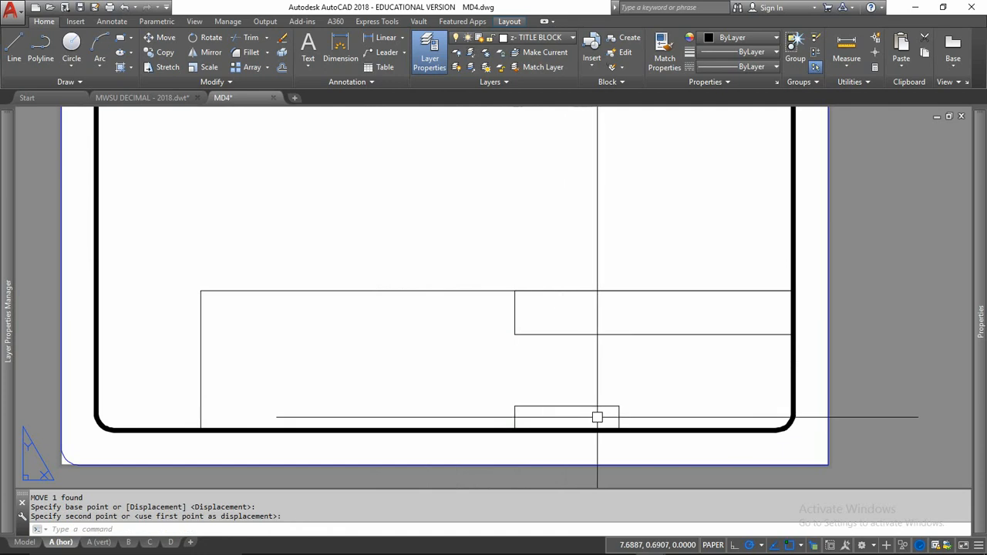
# Draw a 1 by 11/32 rectangle on the bottom border line from the lower-right corner of the 1.5-wide rectangle
pyautogui.write('rec')
pyautogui.press('Return')
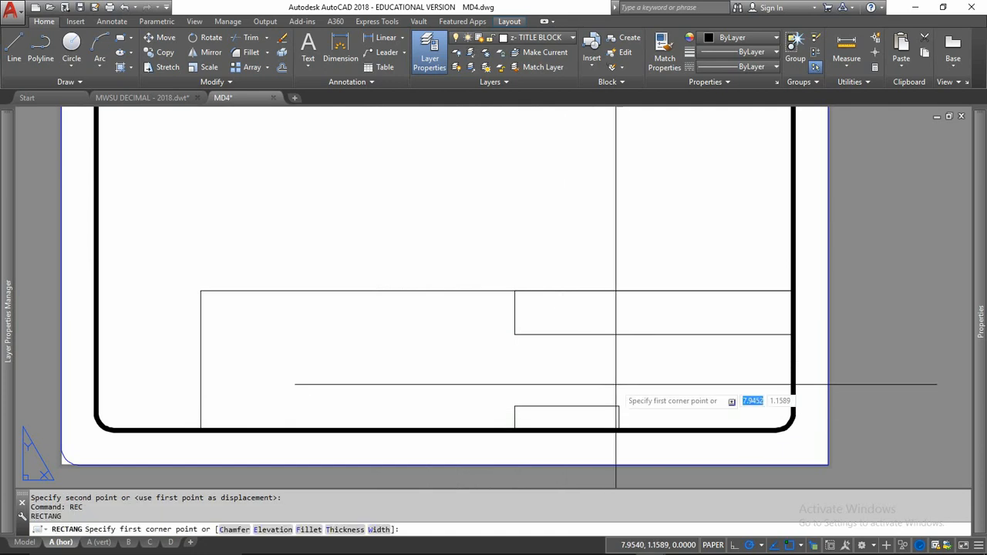
pyautogui.click(619, 430)
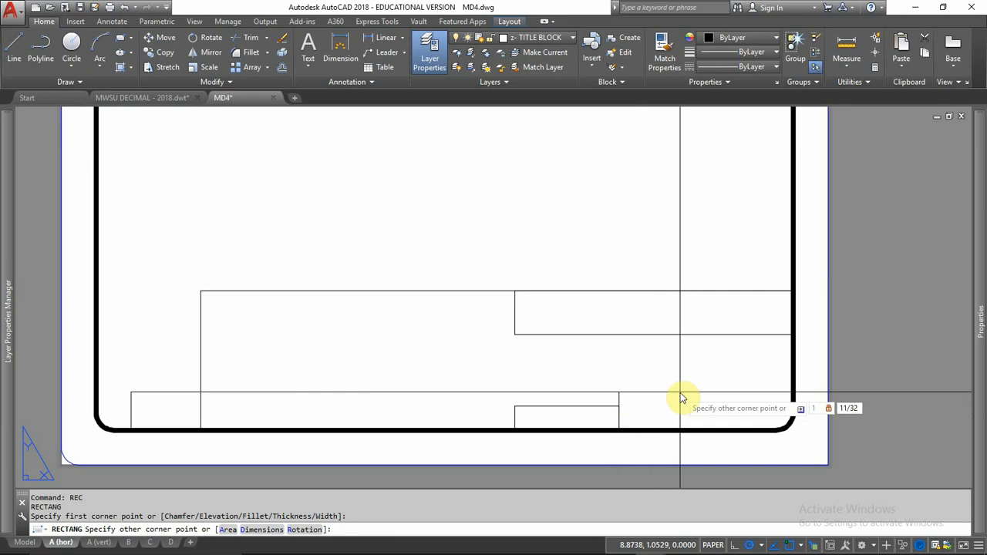
pyautogui.press('Return')
# Draw a 1.5 by 11/32 rectangle from the 1-wide rectangle's lower-right corner, reaching the right border line
pyautogui.press('Return')
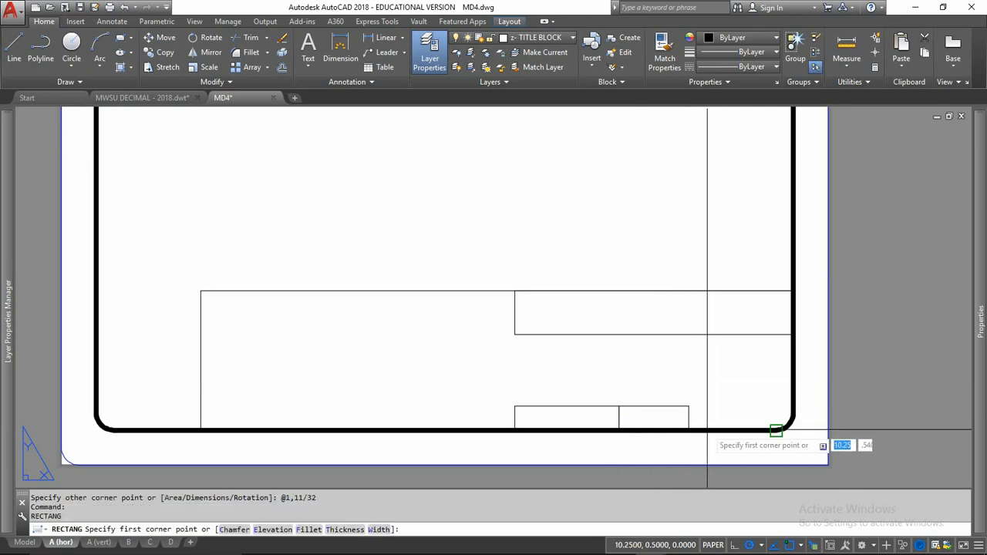
pyautogui.click(687, 430)
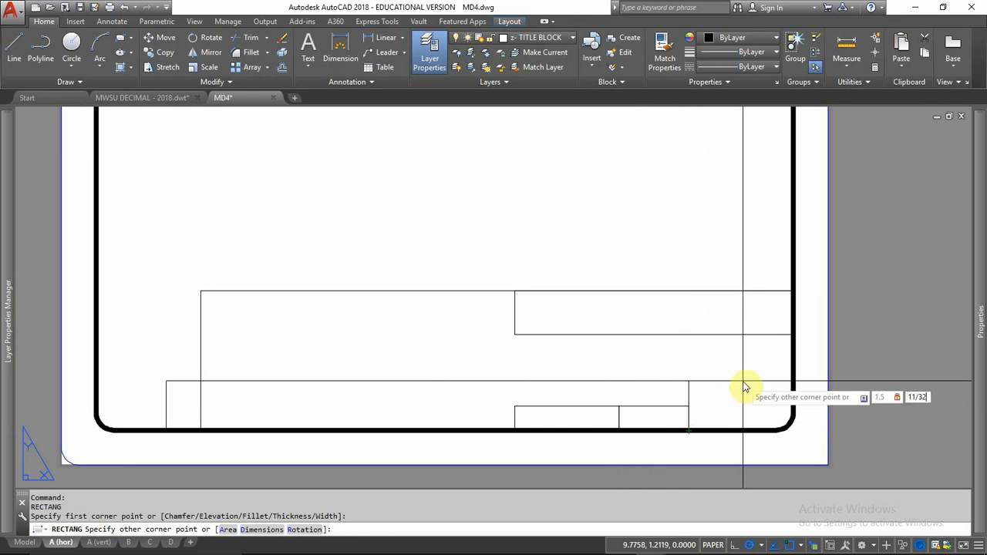
pyautogui.write('1.5,11/32')
pyautogui.press('Return')
# Fillet the lower-right corner of the last bottom-row rectangle with the 0.25 radius to match the border's rounded corner
pyautogui.scroll(5, 749, 376)
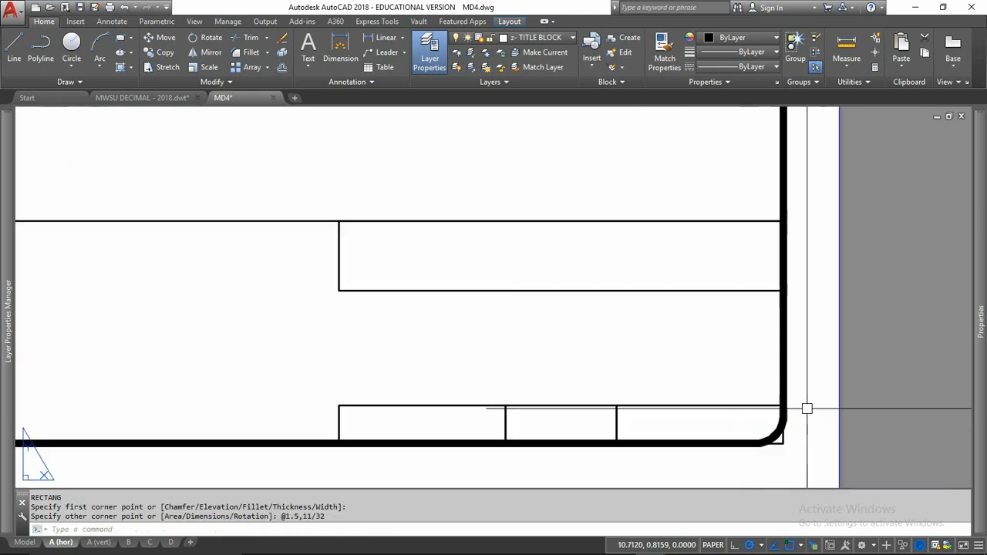
pyautogui.click(676, 399)
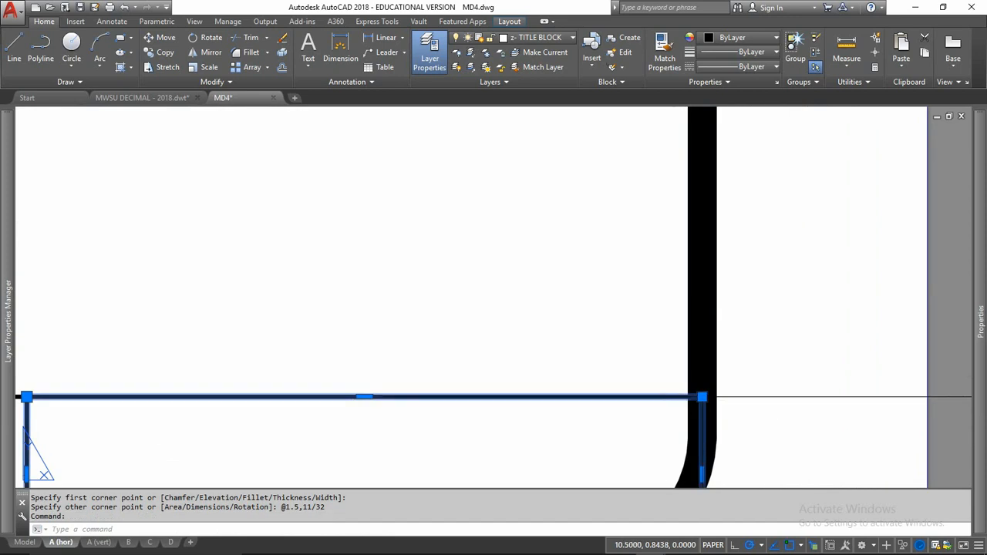
pyautogui.scroll(-5, 761, 336)
pyautogui.press('Escape')
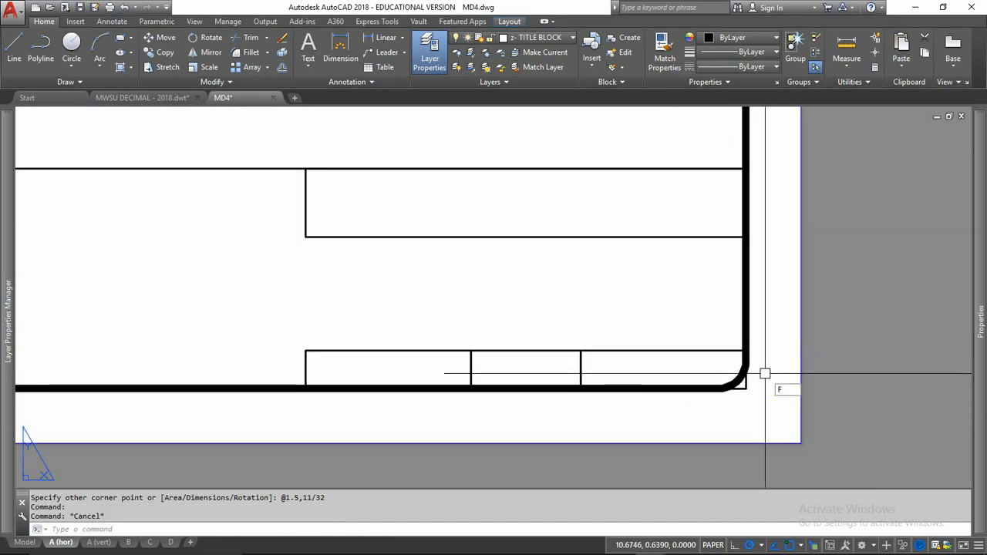
pyautogui.write('f')
pyautogui.press('Return')
pyautogui.scroll(4, 754, 388)
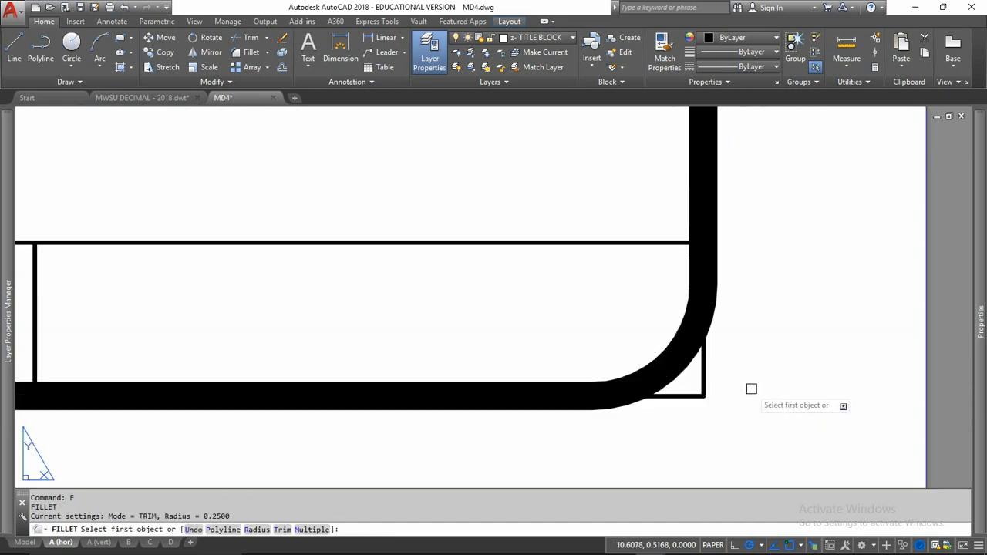
pyautogui.click(708, 376)
pyautogui.click(669, 396)
pyautogui.scroll(-5, 696, 403)
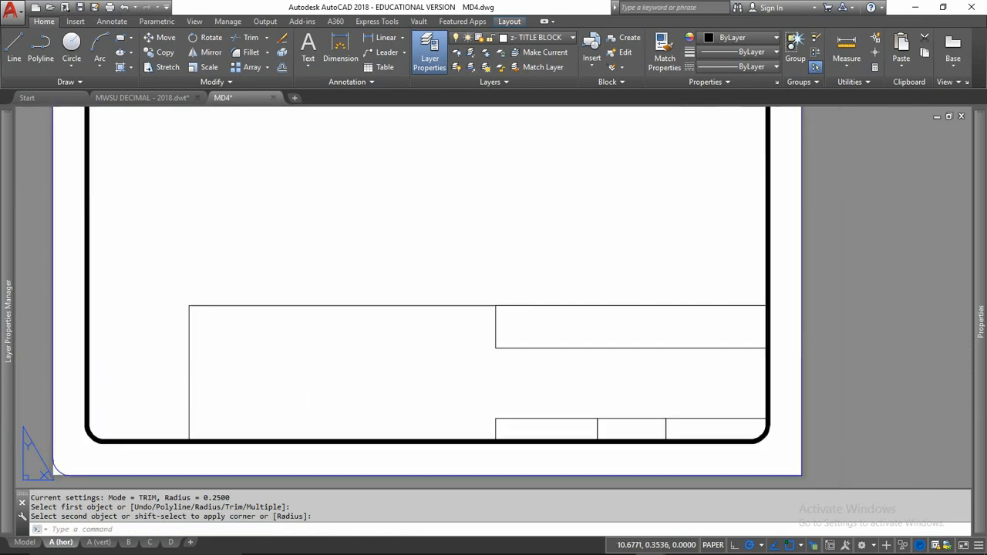
# Draw a 0.5 by 19/64 rectangle upward from the upper-left corner of the bottom row's first rectangle
pyautogui.moveTo(699, 394); pyautogui.dragTo(724, 396, button='middle')
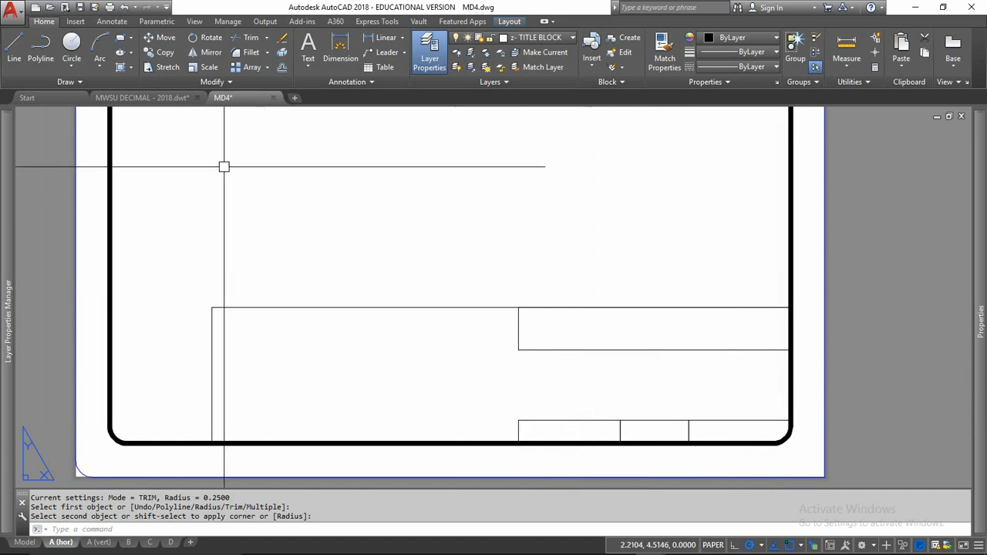
pyautogui.write('REC')
pyautogui.press('Return')
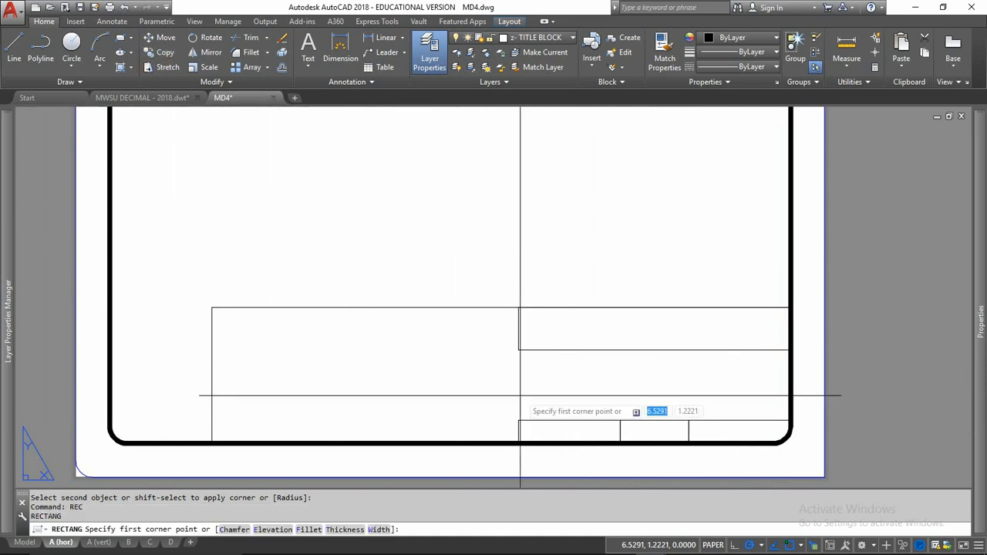
pyautogui.click(518, 421)
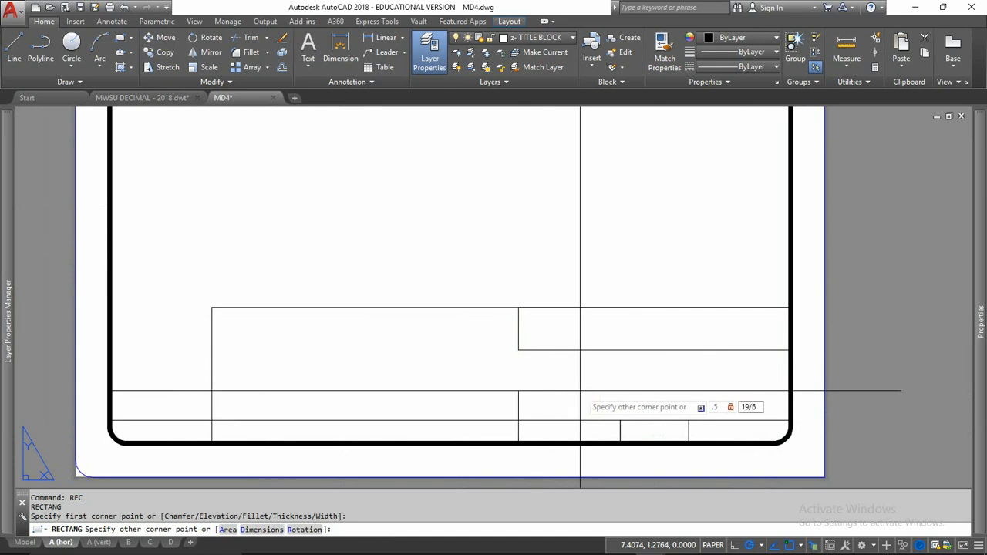
pyautogui.write('19/64')
pyautogui.press('Return')
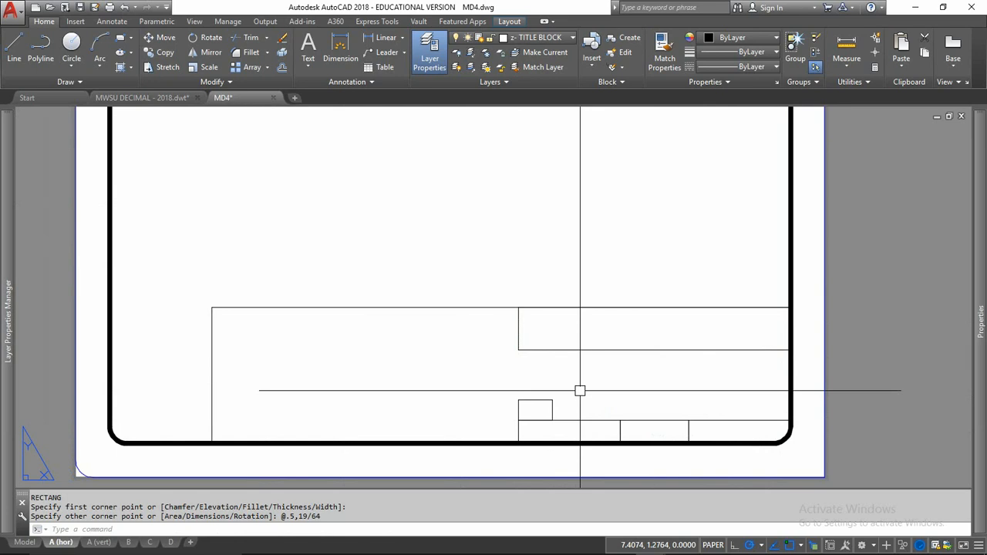
# Draw a 1 by 19/64 rectangle from the lower-right corner of the 0.5-wide rectangle
pyautogui.press('Return')
pyautogui.click(552, 420)
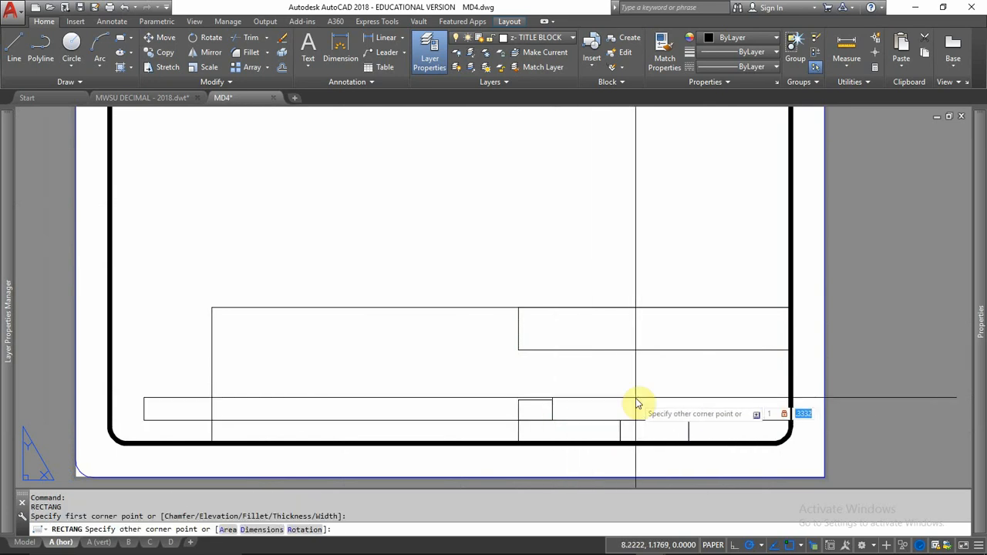
pyautogui.press('Return')
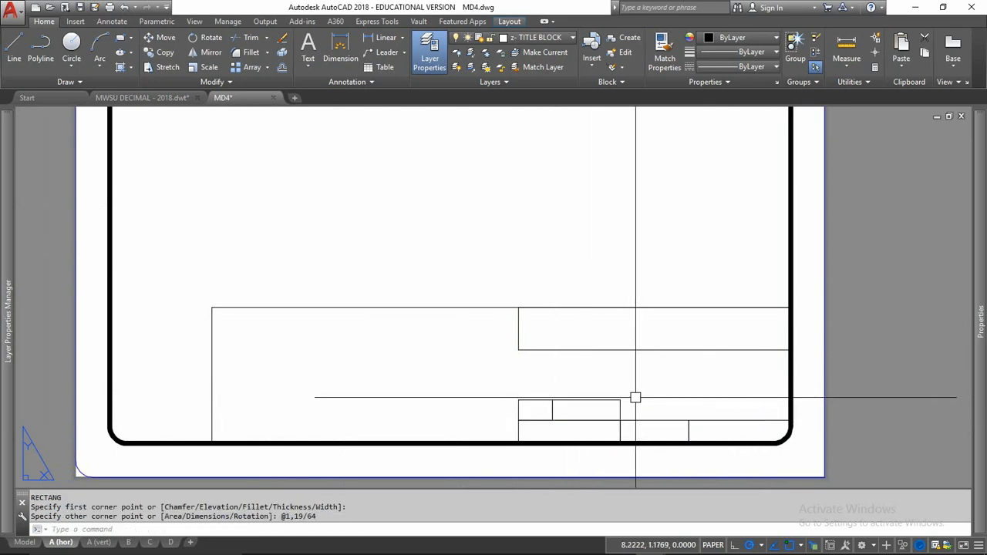
# Draw a 2 by 19/64 rectangle from the lower-right corner of the 1-wide rectangle in the second row
pyautogui.press('Return')
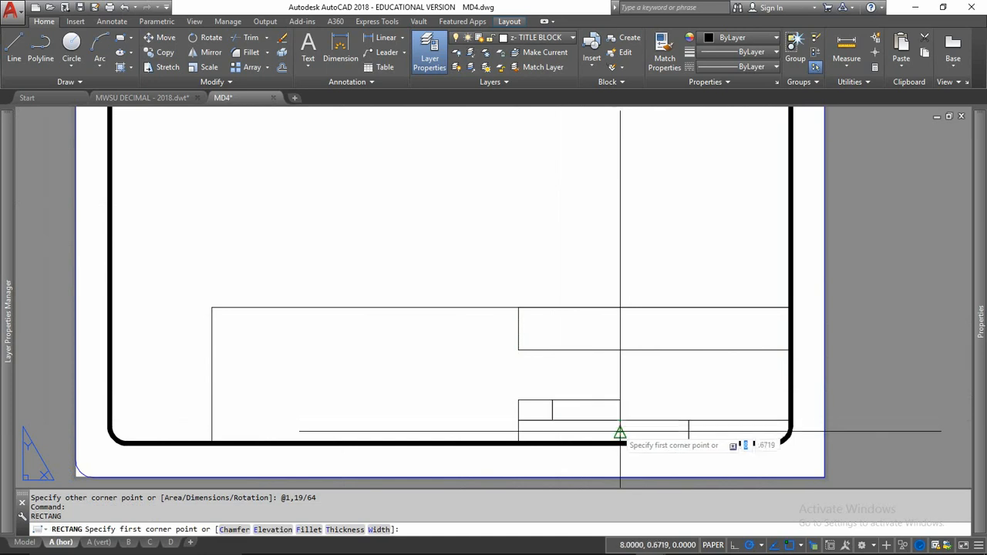
pyautogui.click(620, 421)
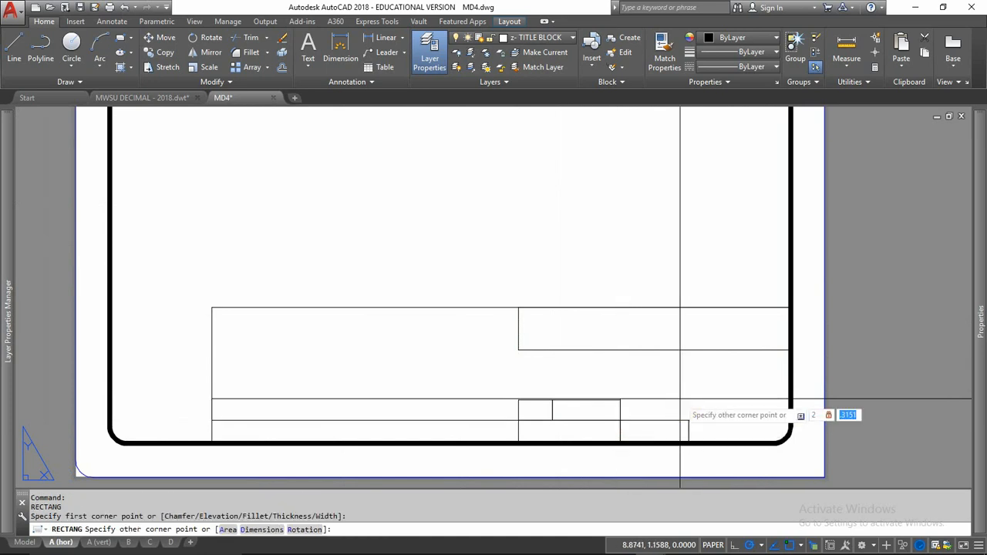
pyautogui.write('4')
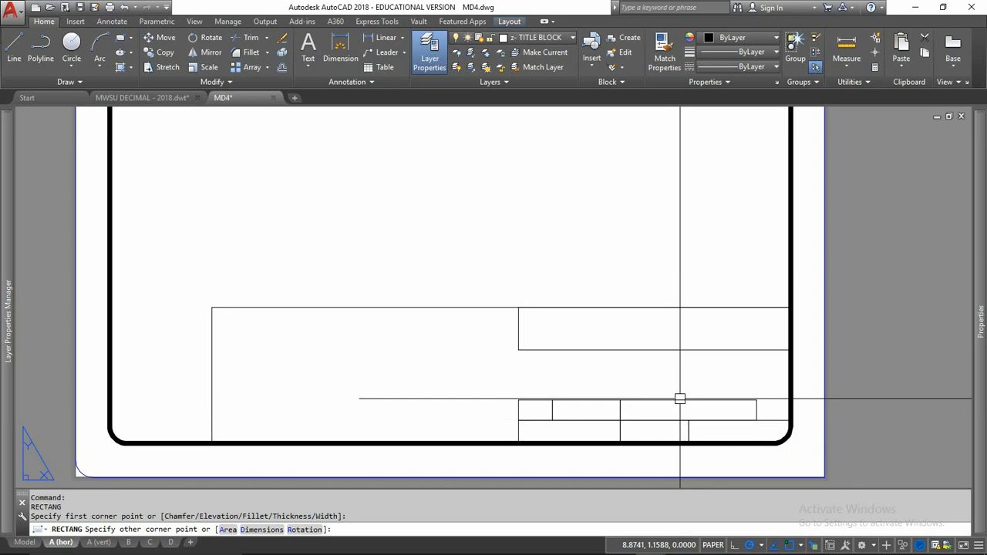
# Complete the second row's third rectangle at 2 by 19/64
pyautogui.press('Return')
# Try to draw the second row's last rectangle from the upper-right corner of the 2-wide rectangle to the border
pyautogui.press('Return')
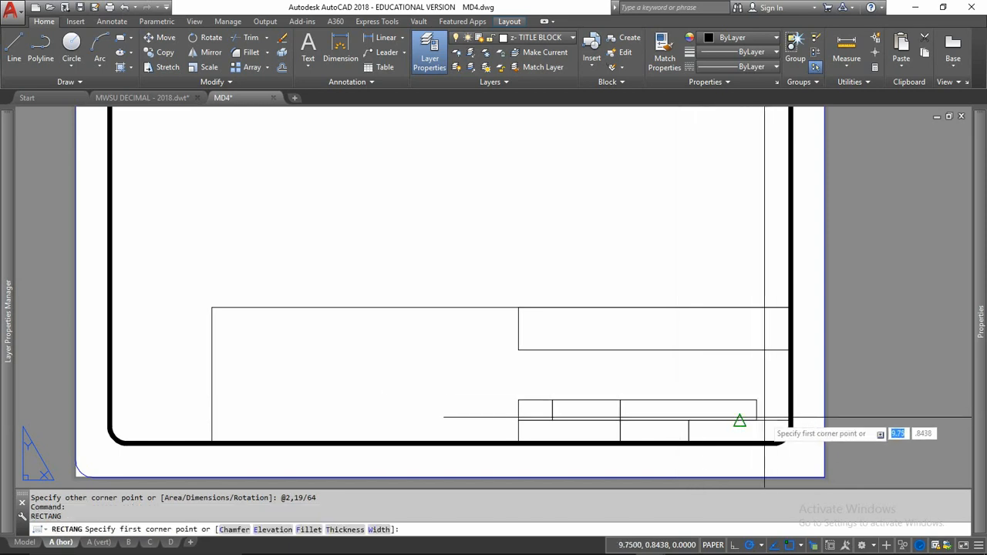
pyautogui.click(756, 400)
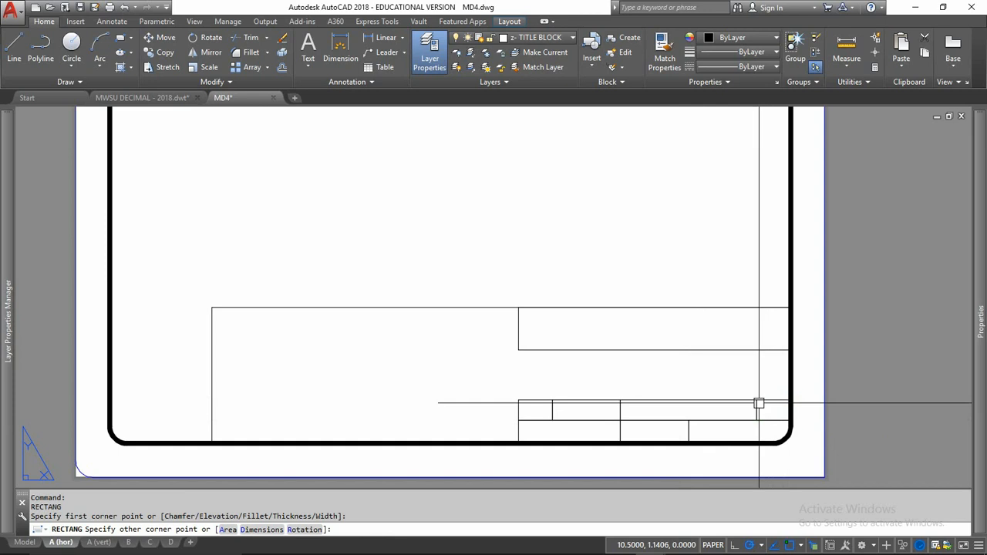
pyautogui.press('Escape')
pyautogui.press('Escape')
pyautogui.click(767, 400)
pyautogui.scroll(4, 811, 418)
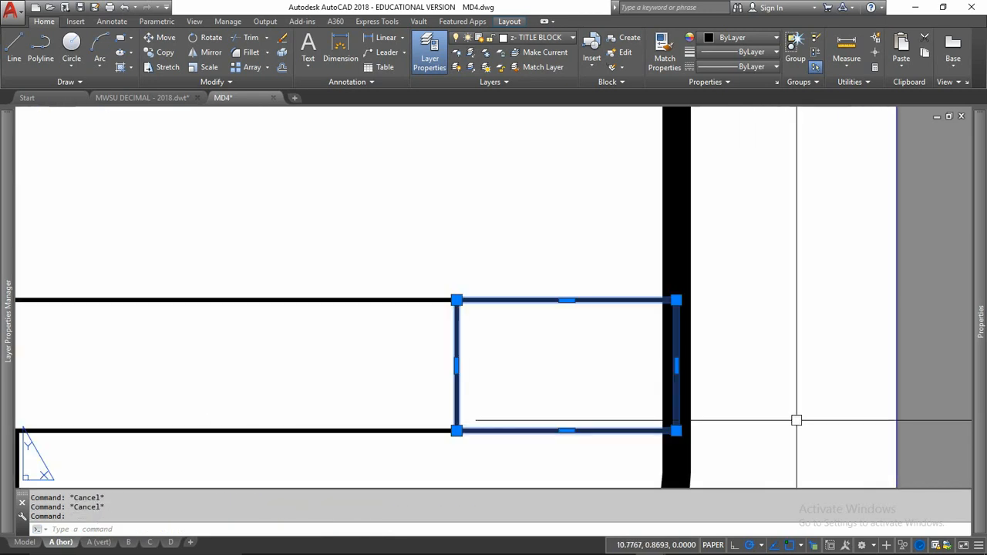
pyautogui.press('Escape')
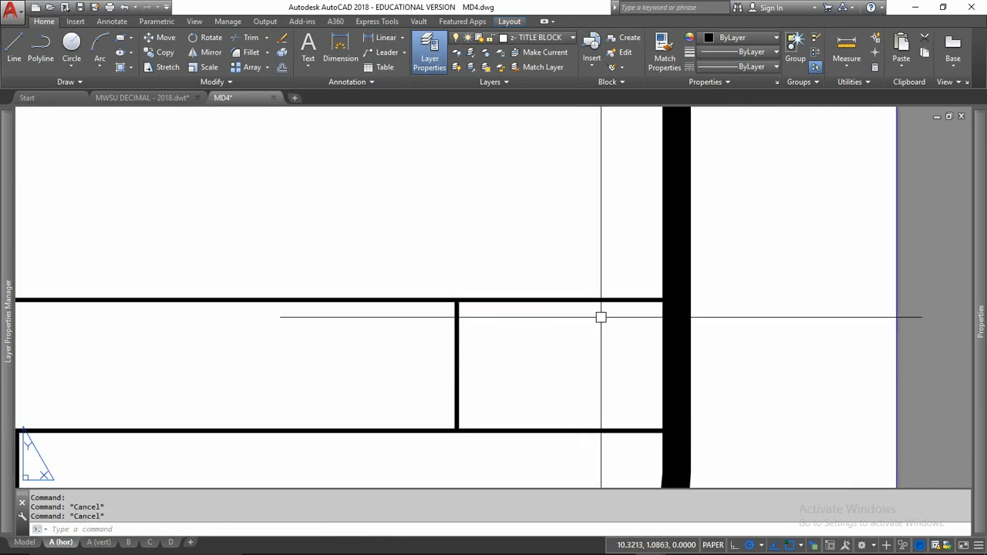
# Erase the second row's last rectangle beside the border and regenerate the layout
pyautogui.click(602, 274)
pyautogui.click(562, 316)
pyautogui.write('e')
pyautogui.press('Return')
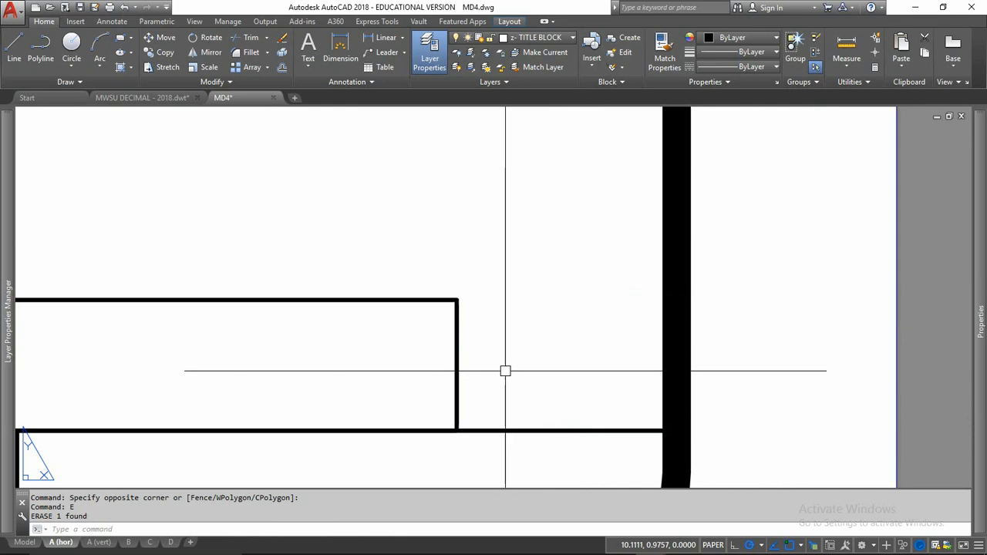
pyautogui.write('re')
pyautogui.press('Return')
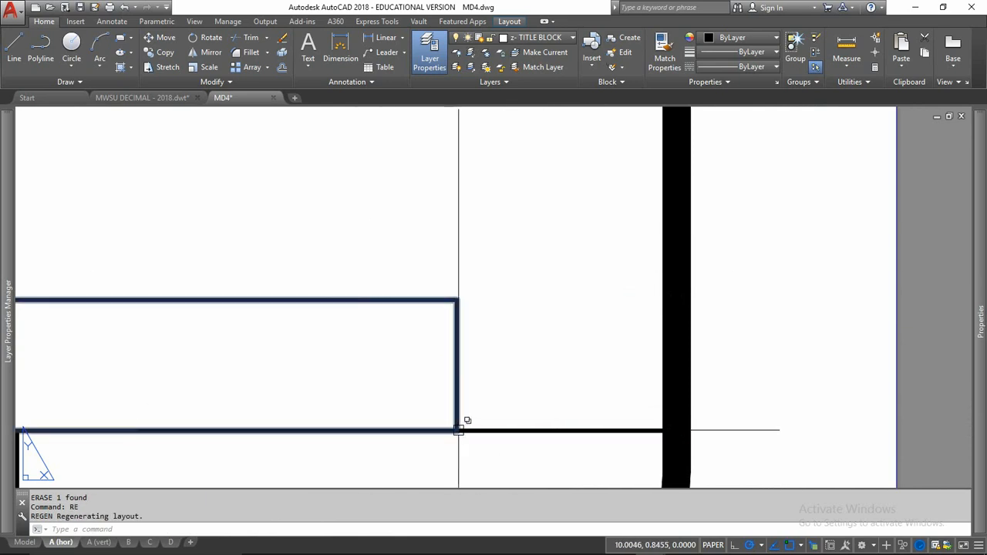
# Draw the second row's last rectangle from the lower-right corner of the 2-wide rectangle up to the row's top height at the border
pyautogui.write('rec')
pyautogui.press('Return')
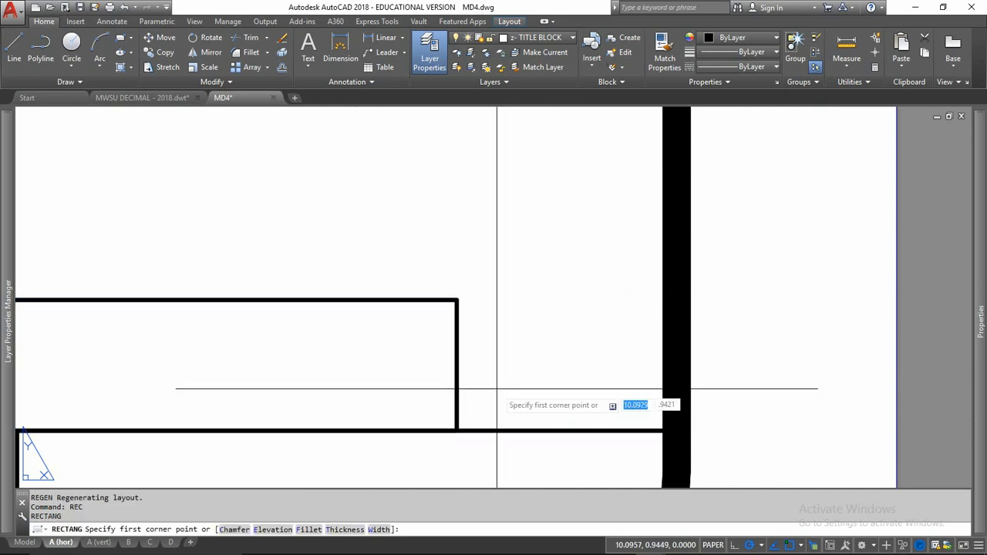
pyautogui.click(457, 428)
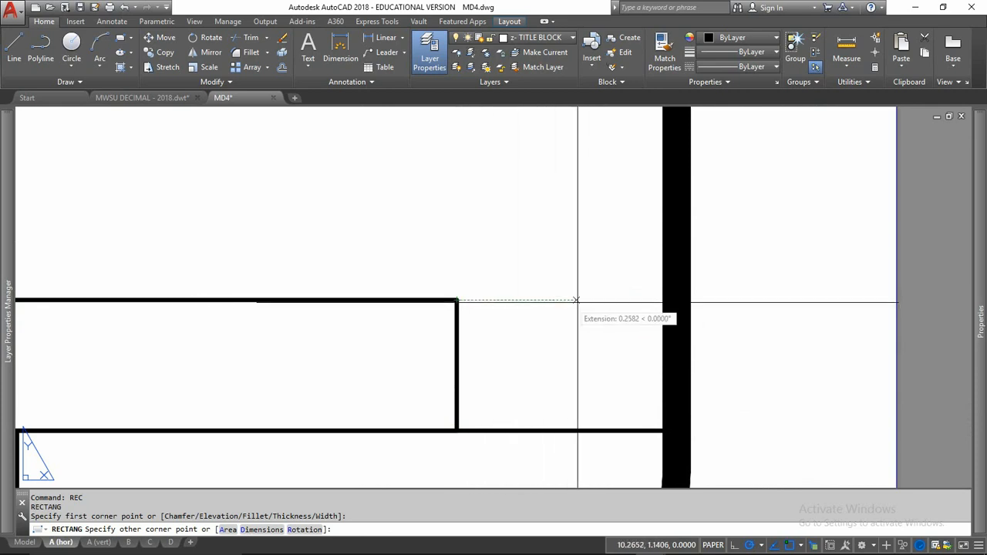
pyautogui.click(676, 300)
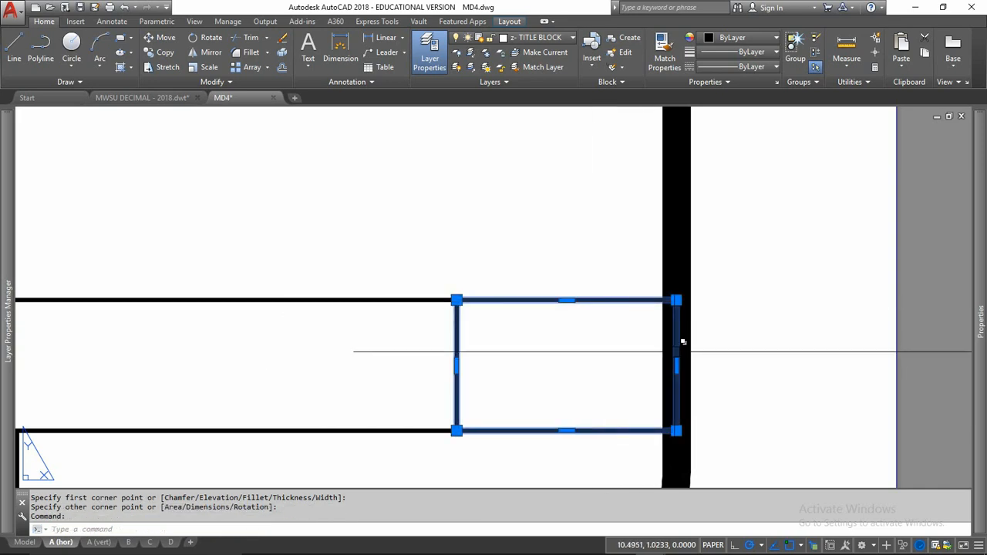
pyautogui.press('Escape')
# Draw a rectangle filling the gap between the second row and the title block's upper-right rectangle
pyautogui.scroll(-3, 837, 396)
pyautogui.scroll(3, 759, 405)
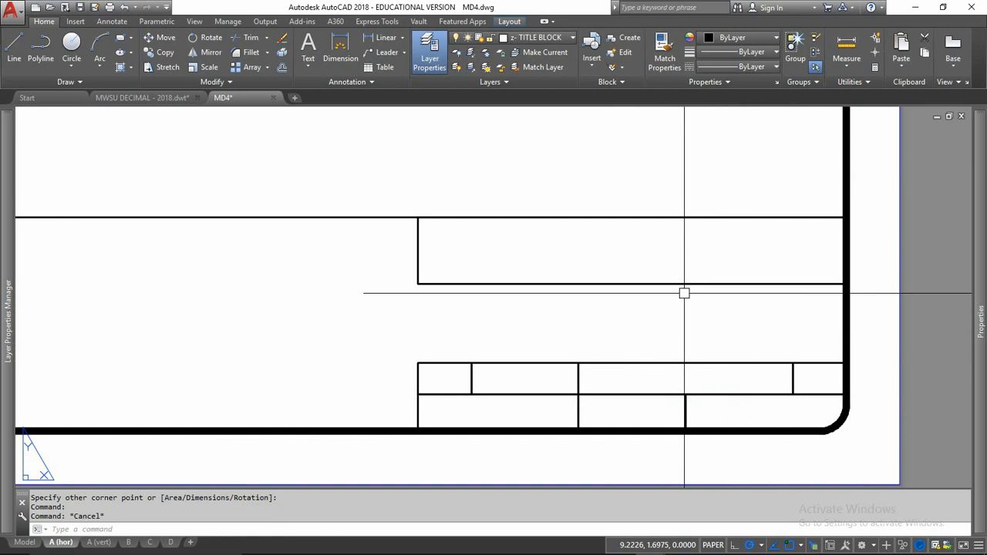
pyautogui.click(120, 38)
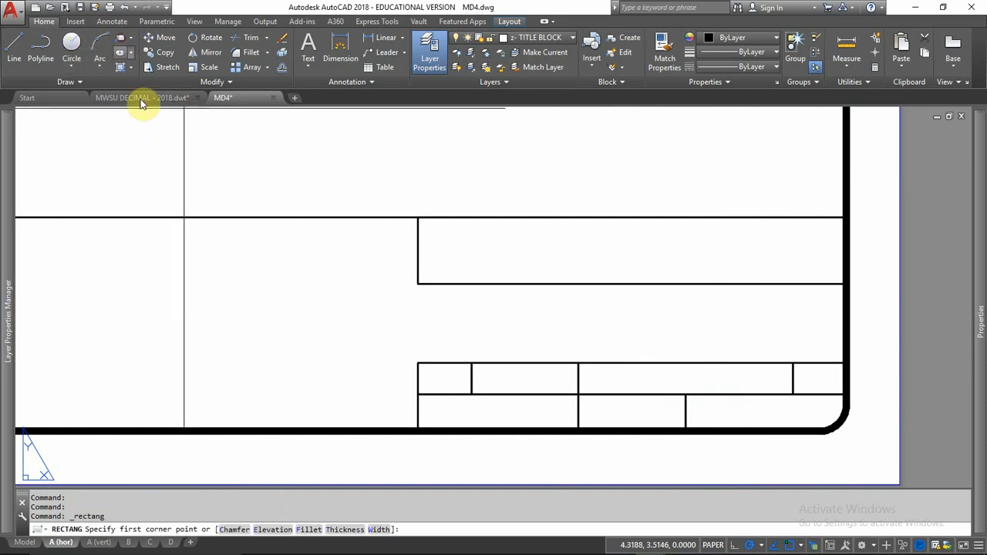
pyautogui.click(417, 363)
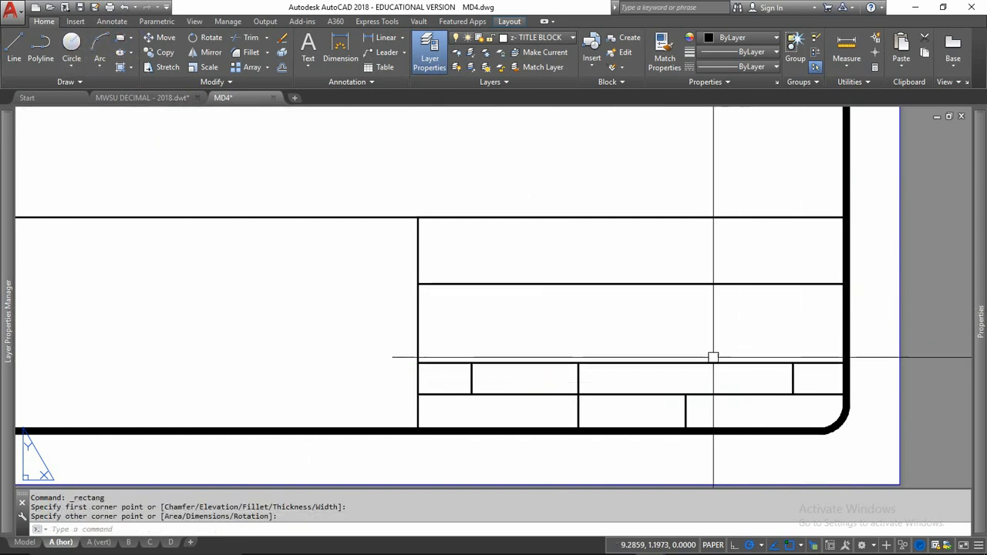
pyautogui.moveTo(645, 346); pyautogui.dragTo(826, 344, button='middle')
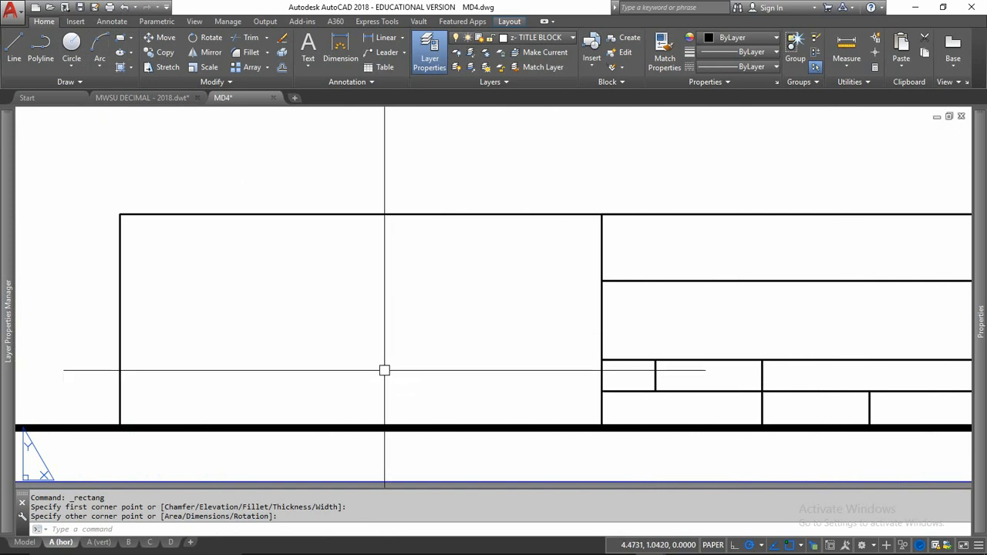
pyautogui.write('RE')
pyautogui.press('Return')
pyautogui.click(322, 398)
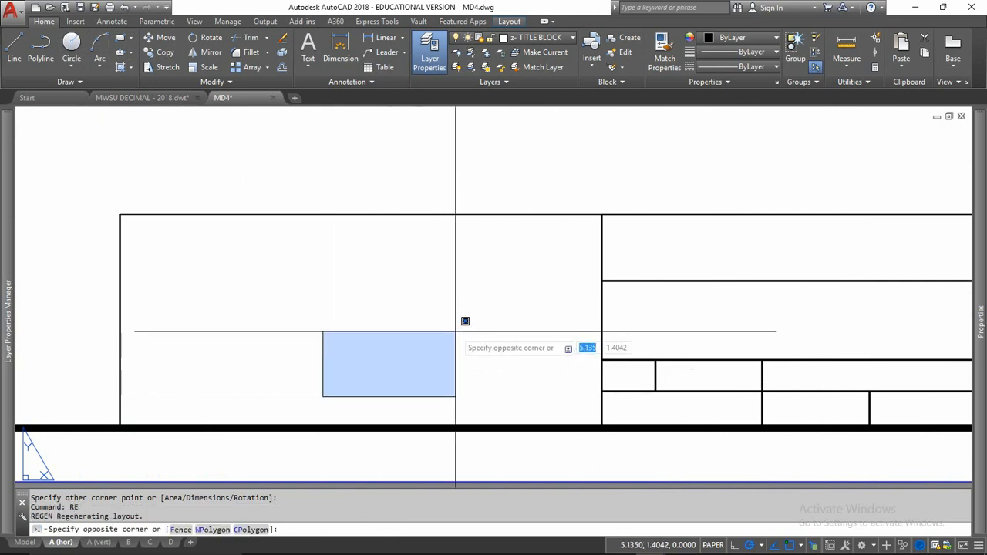
pyautogui.press('Escape')
# Draw a 2.125 by 11/32 rectangle in the empty left part of the title block
pyautogui.write('REC')
pyautogui.press('Return')
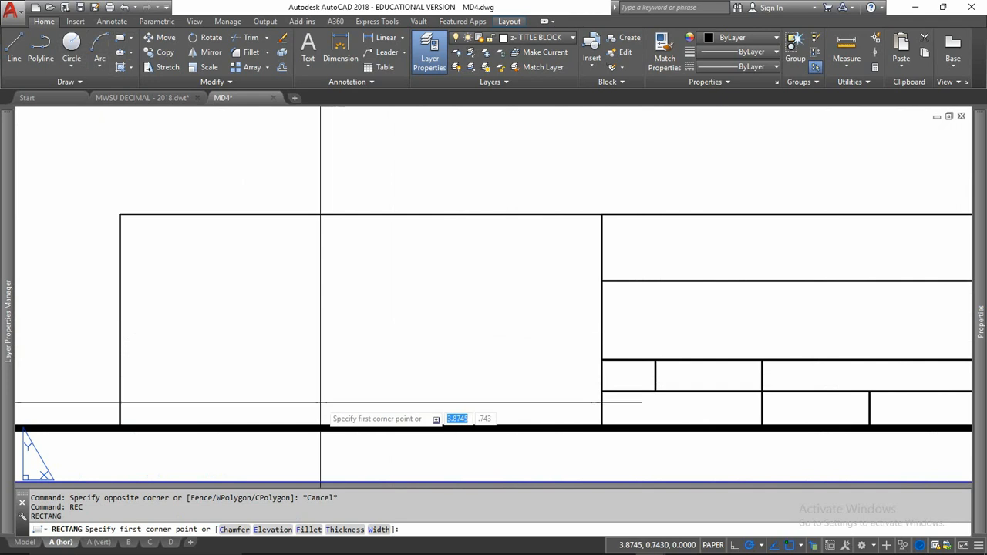
pyautogui.click(320, 401)
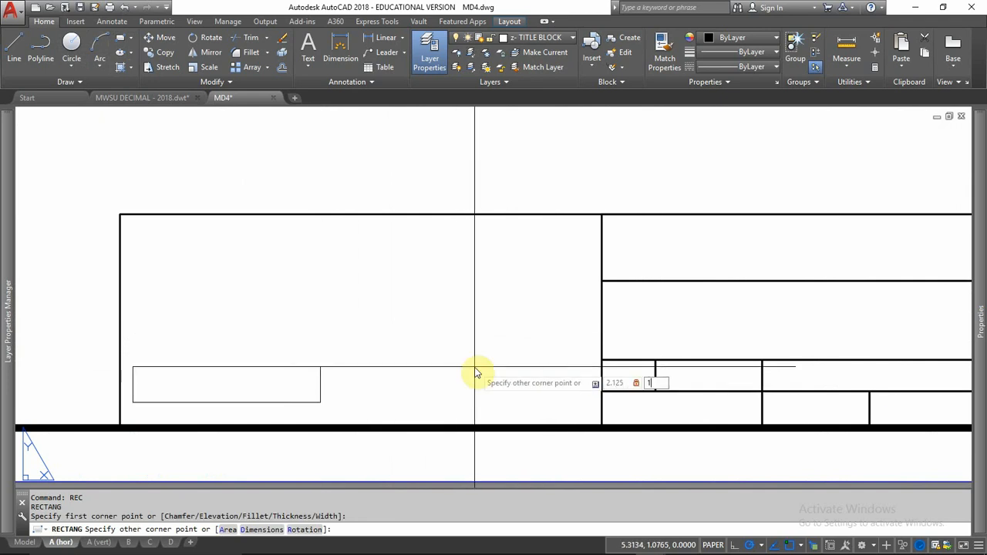
pyautogui.press('Return')
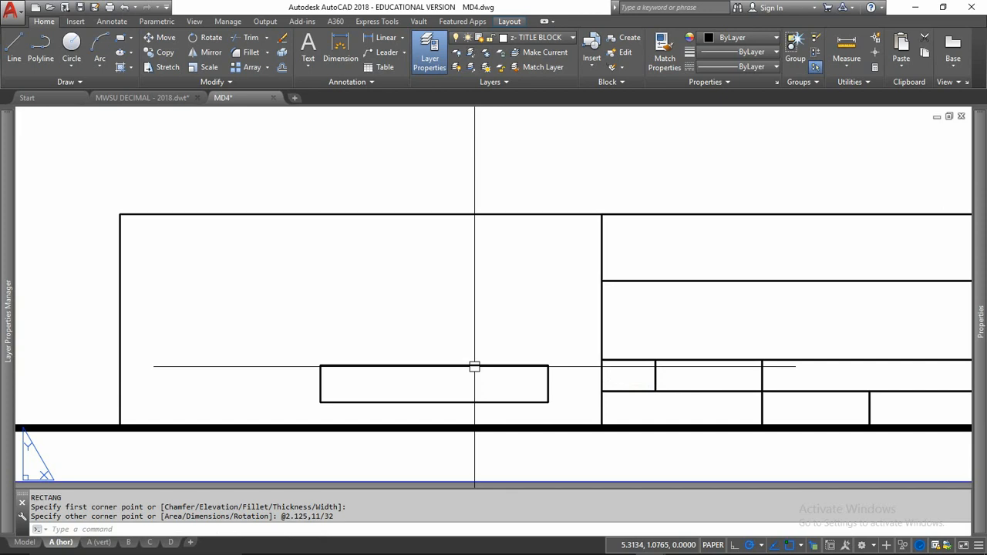
# Move the 2.125-wide rectangle by its lower-right corner to the lower-left corner of the bottom row's first rectangle
pyautogui.click(474, 366)
pyautogui.write('M')
pyautogui.press('Return')
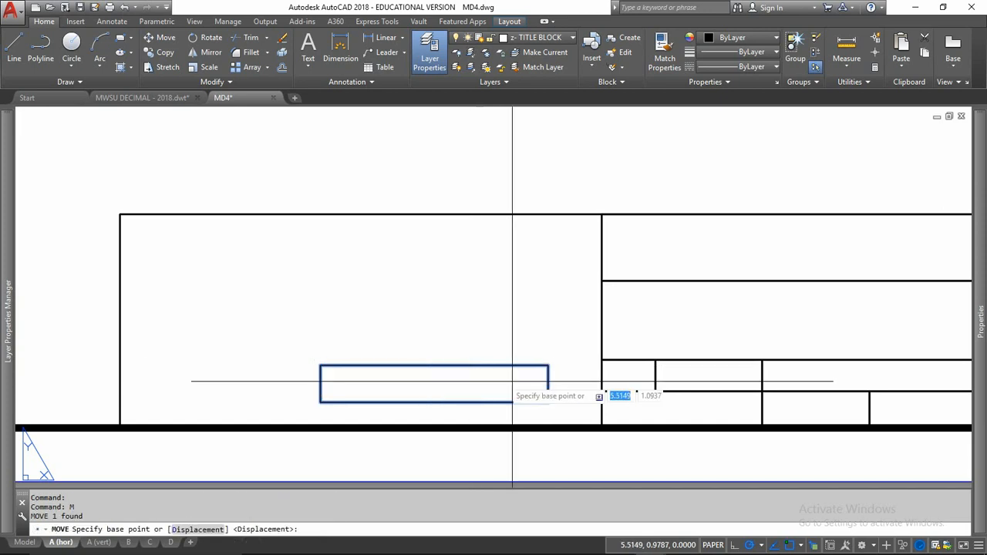
pyautogui.click(548, 402)
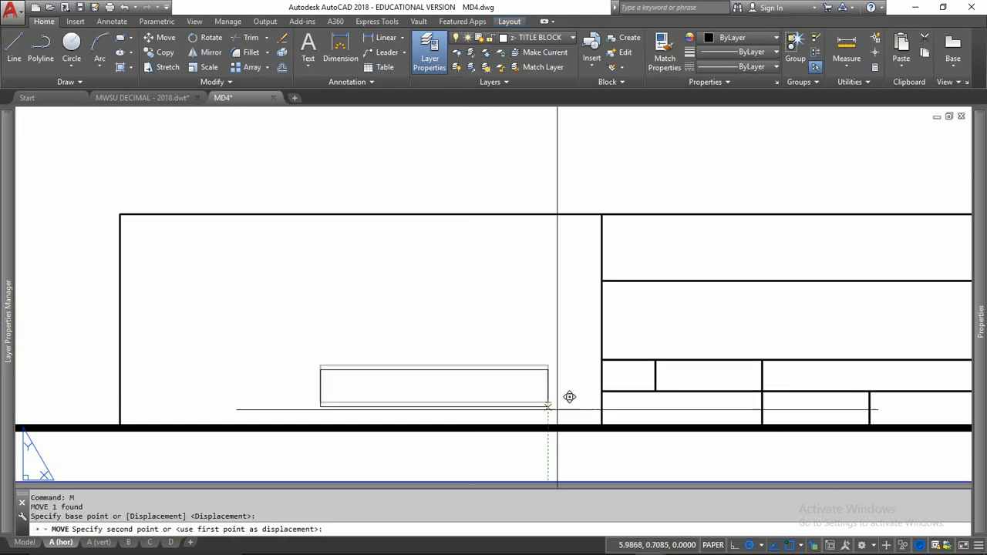
pyautogui.click(601, 428)
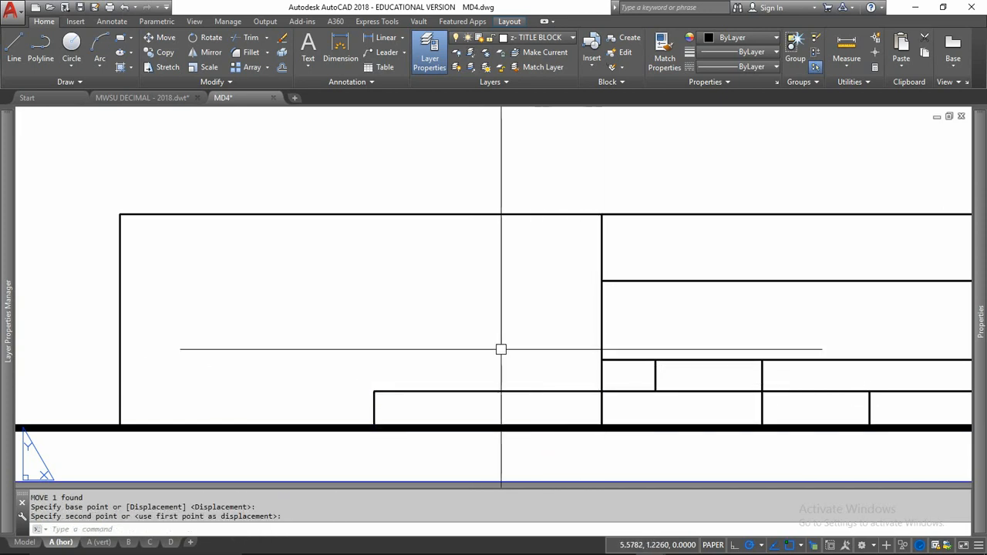
# Draw a rectangle from the moved rectangle's upper-left corner to the upper-left corner of the second row's first rectangle
pyautogui.write('REC')
pyautogui.press('Return')
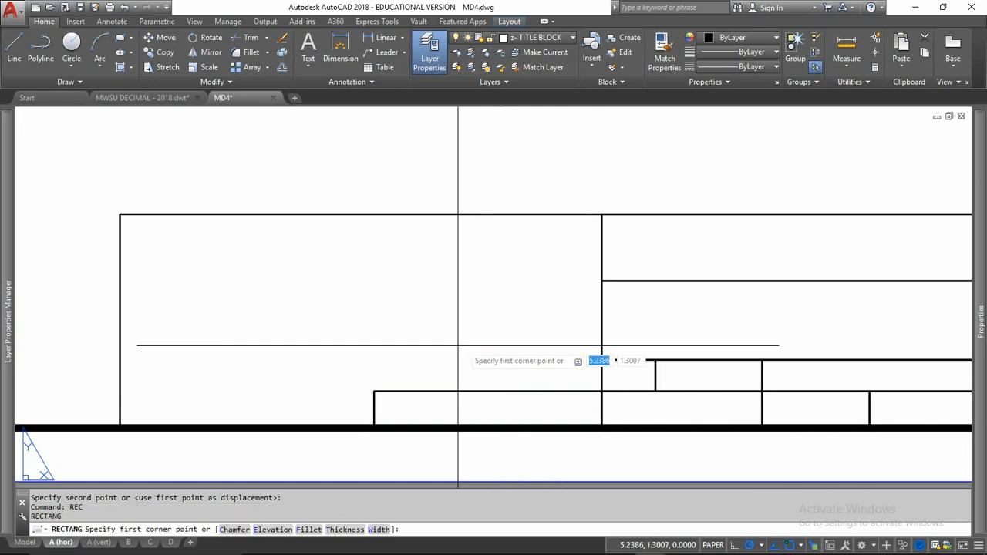
pyautogui.click(374, 392)
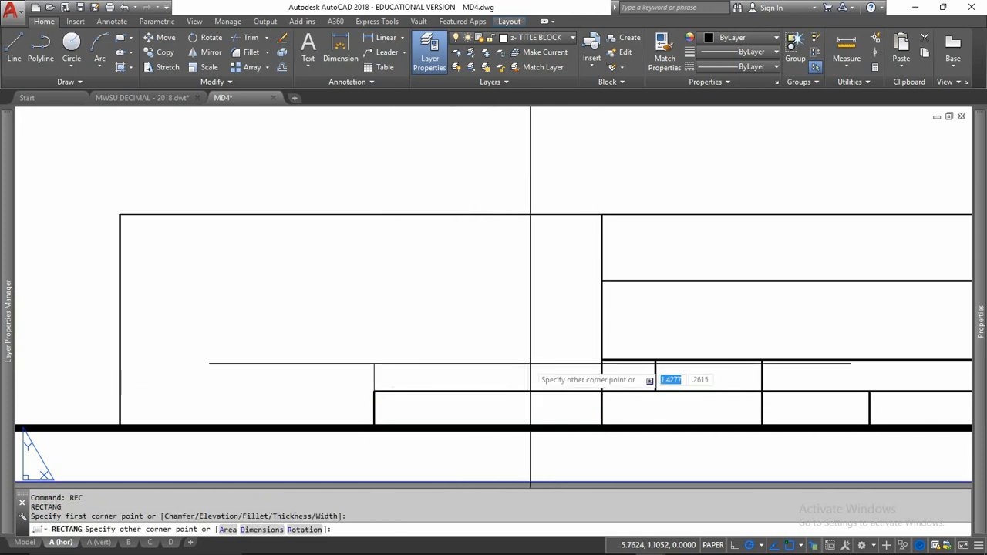
pyautogui.click(602, 360)
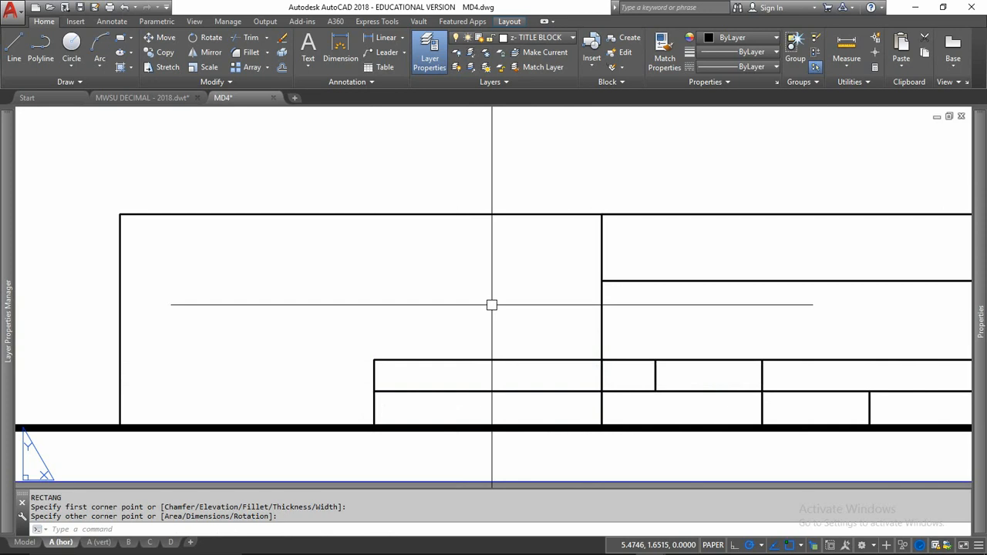
# Copy the upper of the two stacked left rectangles directly above itself, from its lower-left to its upper-left corner
pyautogui.click(453, 360)
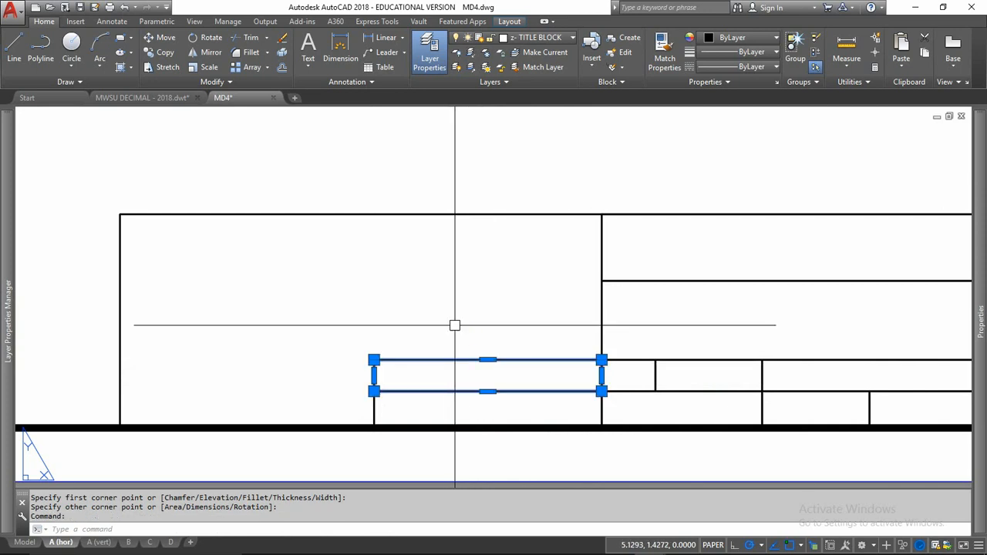
pyautogui.write('CO')
pyautogui.press('Return')
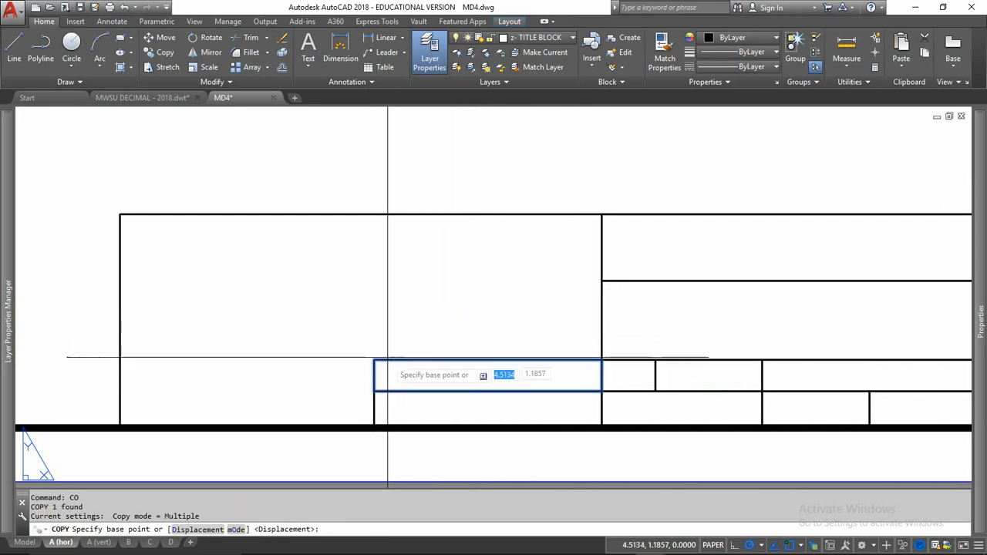
pyautogui.click(374, 391)
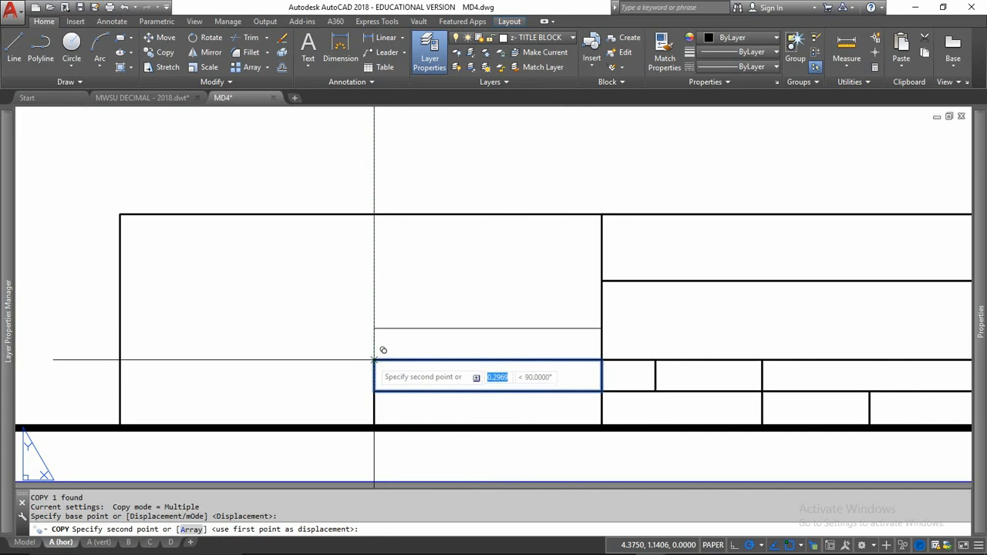
pyautogui.click(374, 360)
pyautogui.press('Escape')
pyautogui.press('Escape')
pyautogui.press('Escape')
pyautogui.press('Escape')
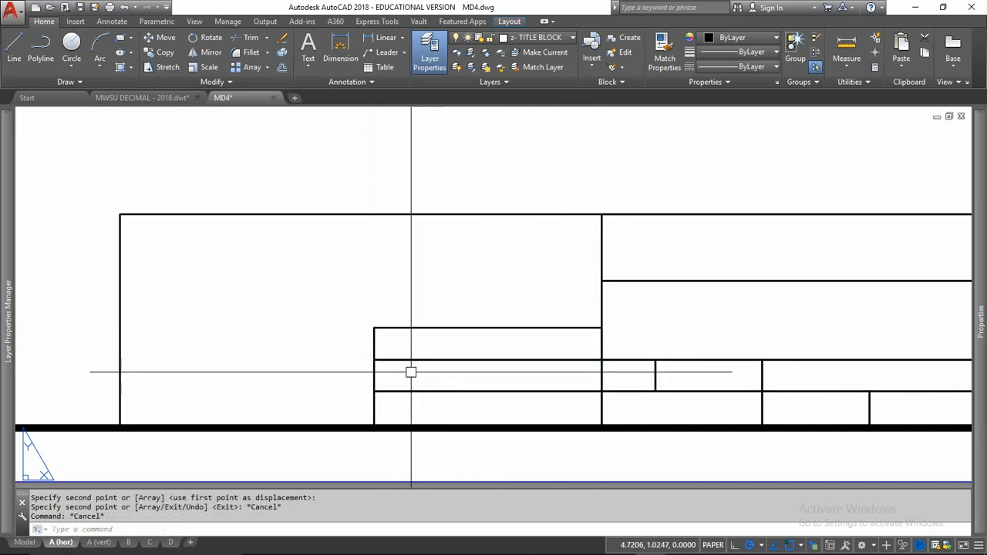
# Draw a 1.25 by 17/64 rectangle upward from the upper-left corner of the three stacked left rectangles
pyautogui.scroll(4, 395, 367)
pyautogui.scroll(-2, 458, 355)
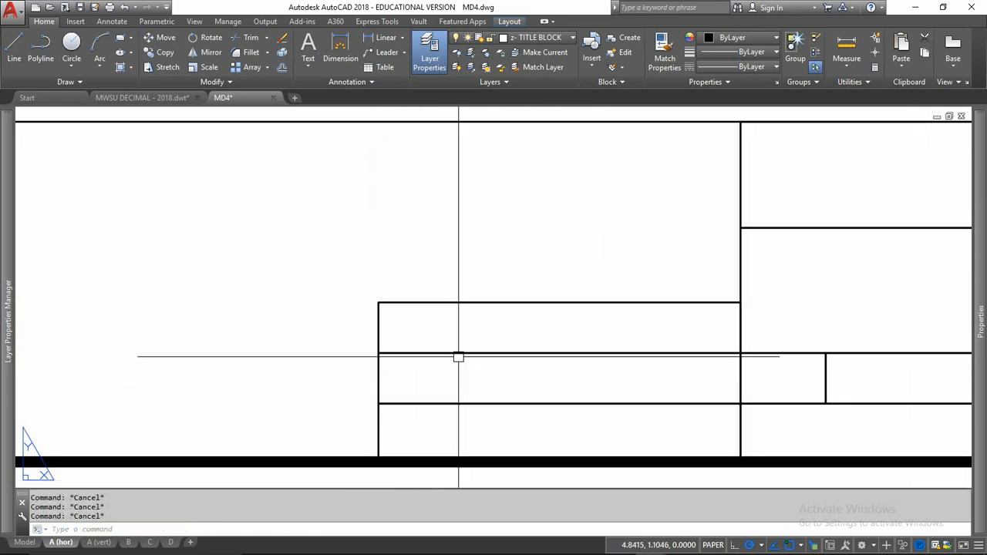
pyautogui.moveTo(463, 302); pyautogui.dragTo(439, 334, button='middle')
pyautogui.write('REC')
pyautogui.press('Return')
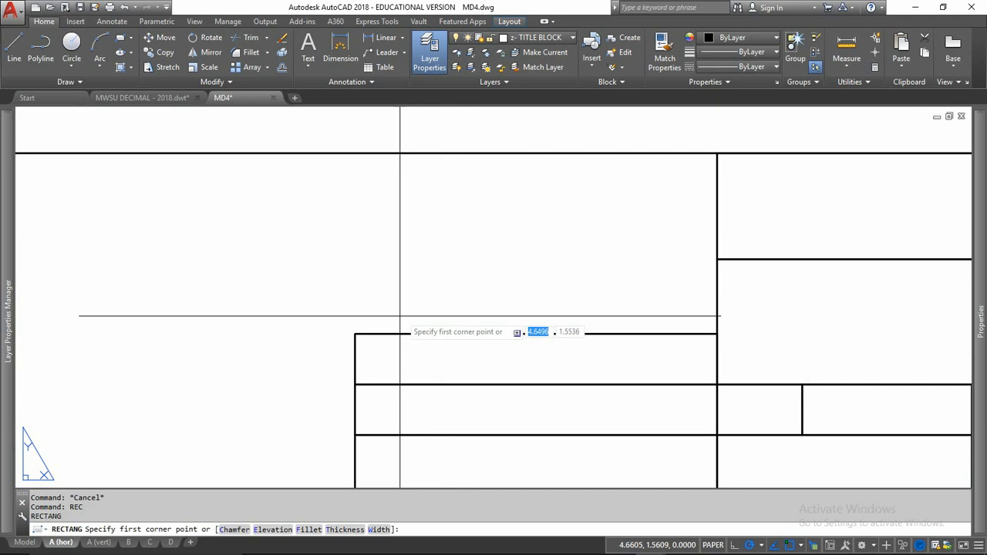
pyautogui.click(354, 334)
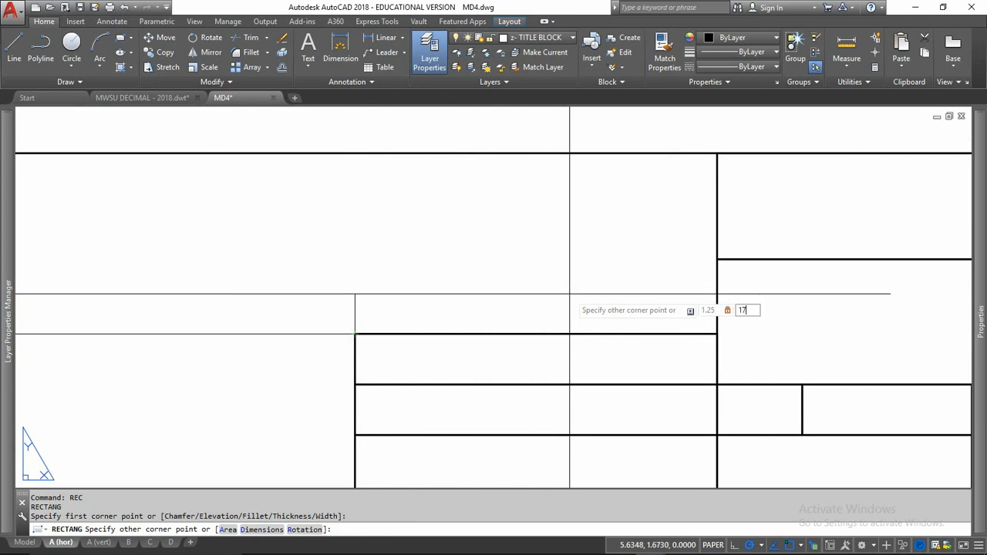
pyautogui.press('Return')
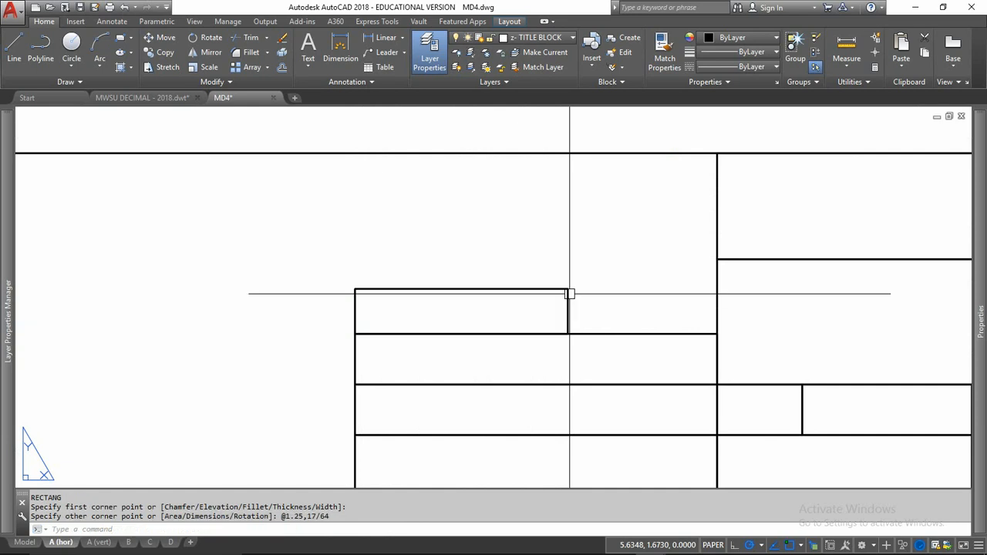
# Draw a rectangle beside the 1.25-wide one, from its upper-right corner to the vertical divider, filling the rest of that row
pyautogui.press('Return')
pyautogui.click(567, 289)
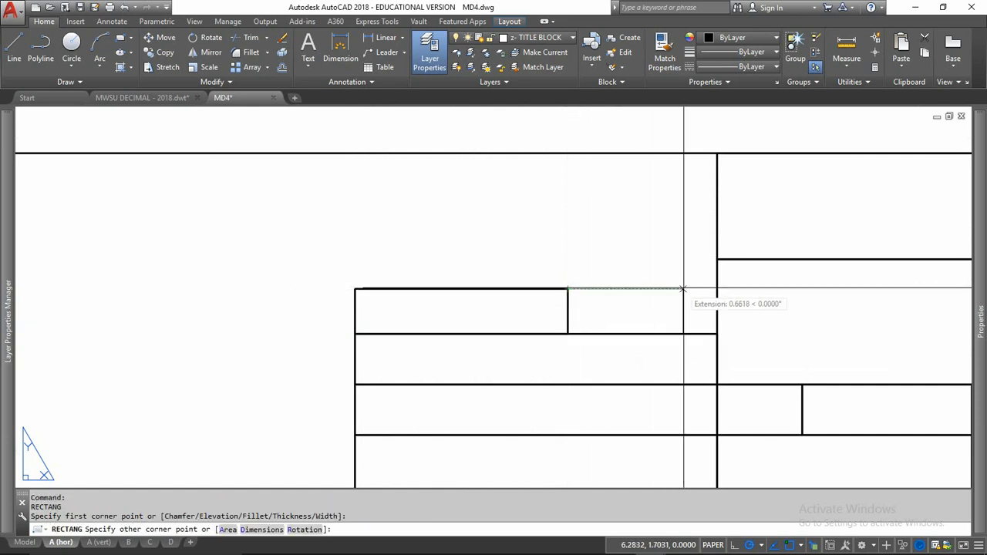
pyautogui.click(717, 289)
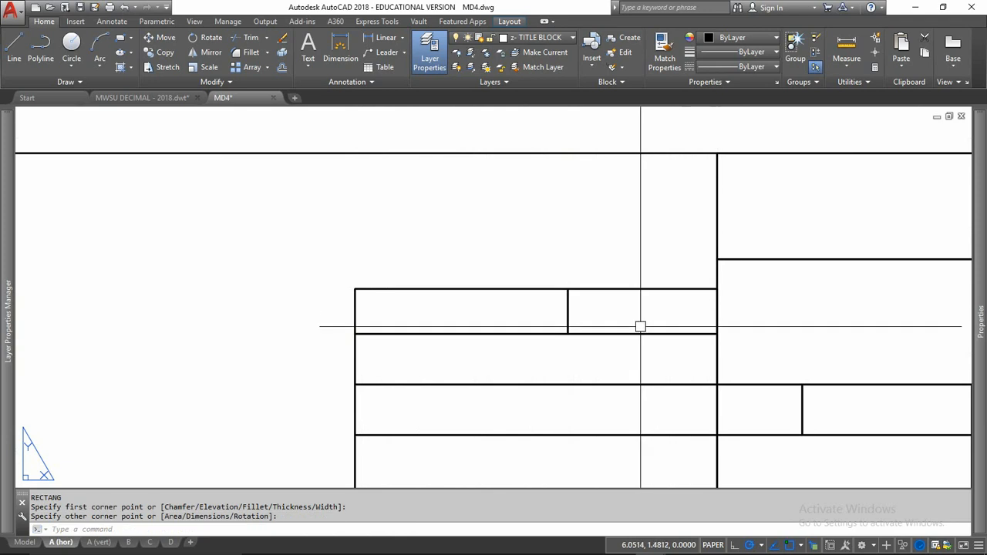
# Copy the row of two rectangles above the three stacked left ones upward three times, edge to edge, up to the title block's top
pyautogui.click(622, 273)
pyautogui.click(505, 310)
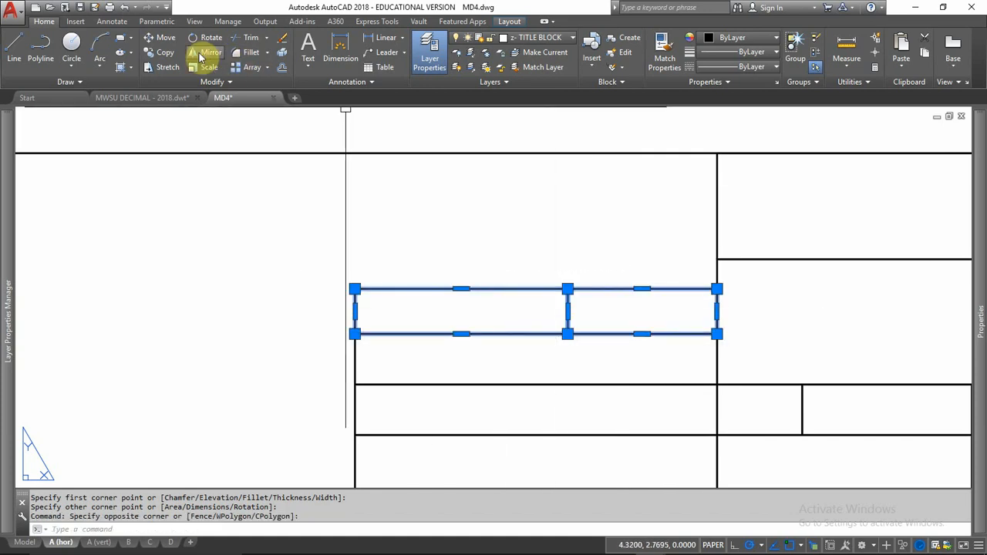
pyautogui.click(166, 53)
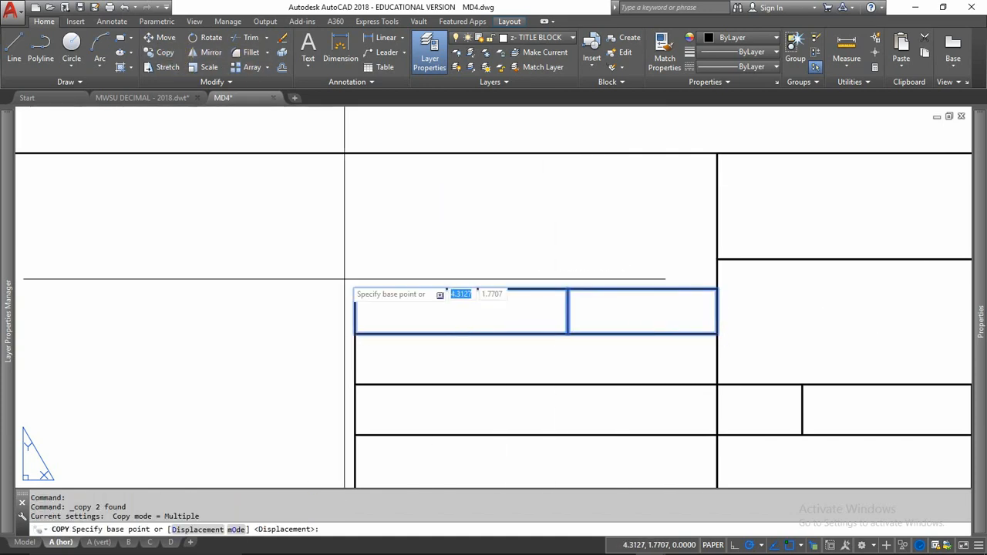
pyautogui.click(354, 334)
pyautogui.click(355, 289)
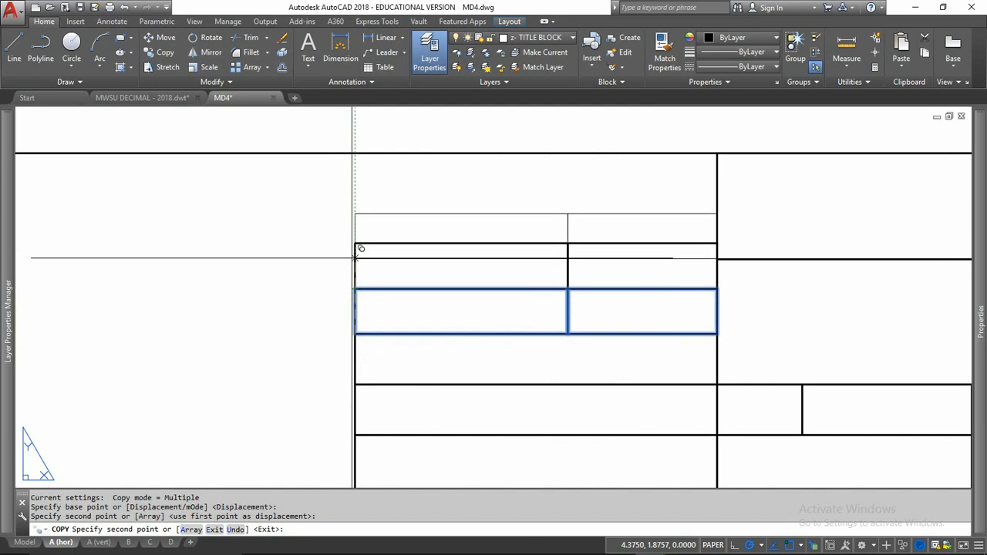
pyautogui.click(355, 243)
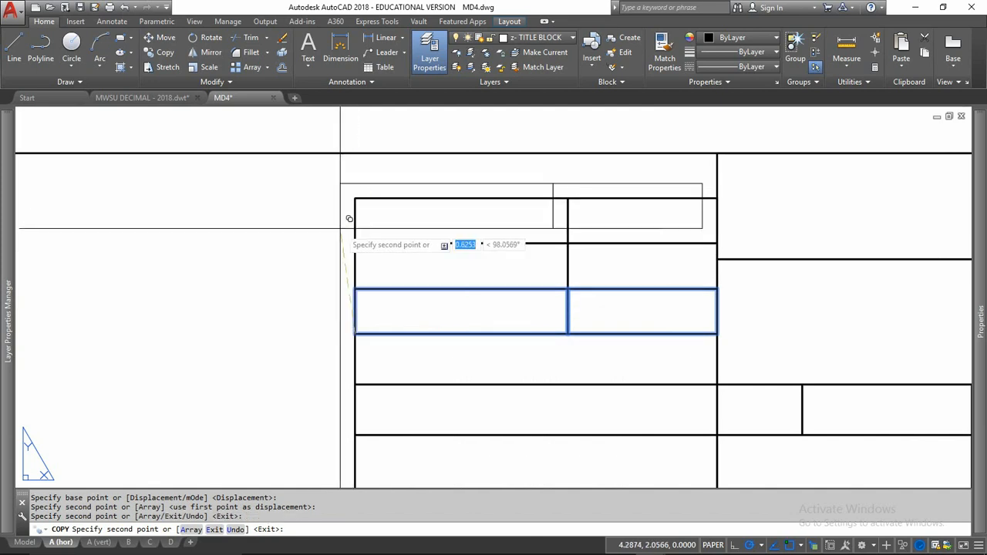
pyautogui.click(354, 198)
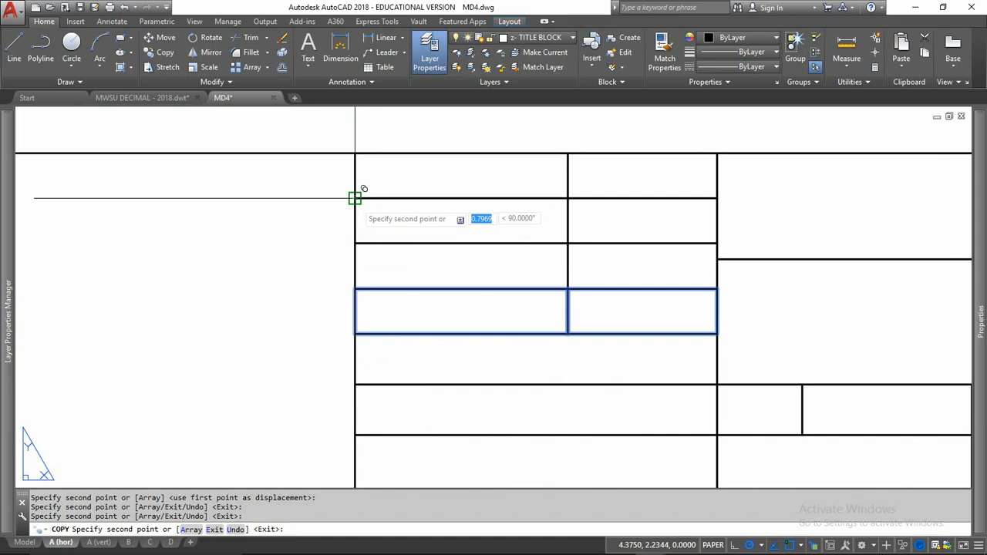
pyautogui.press('Escape')
pyautogui.press('Escape')
# Examine up close how the copied cells' upper-left corner meets the title block's top edge
pyautogui.scroll(6, 352, 155)
pyautogui.click(428, 196)
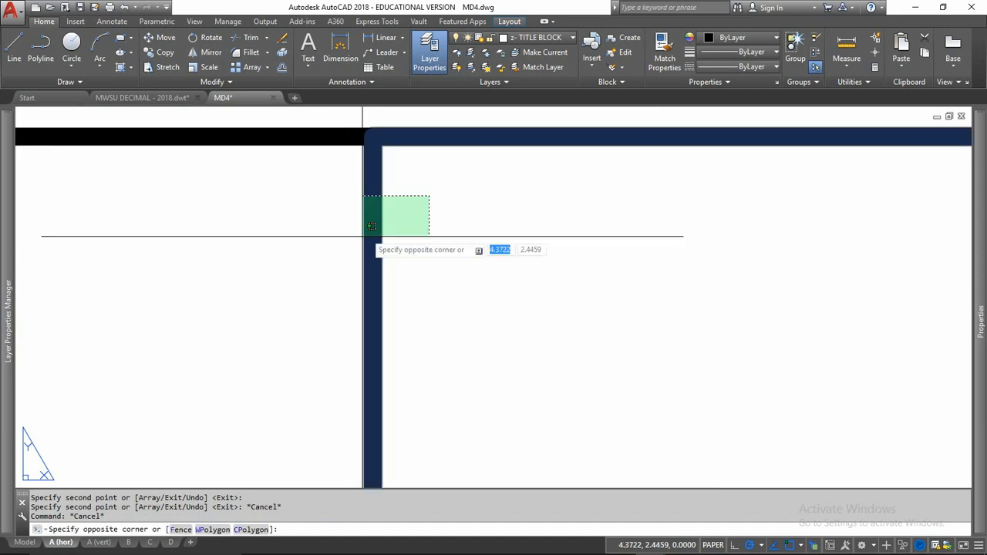
pyautogui.click(357, 238)
pyautogui.scroll(8, 357, 131)
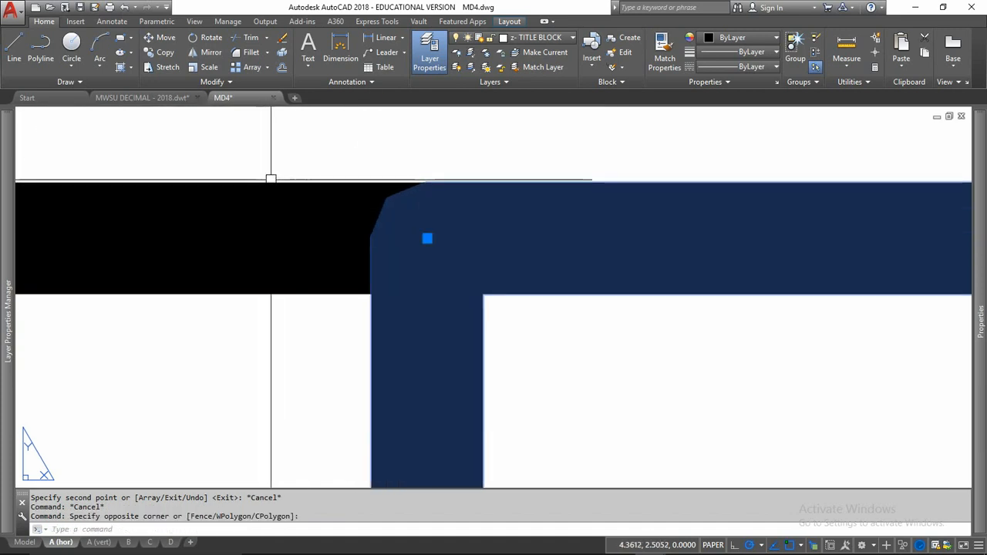
pyautogui.click(286, 146)
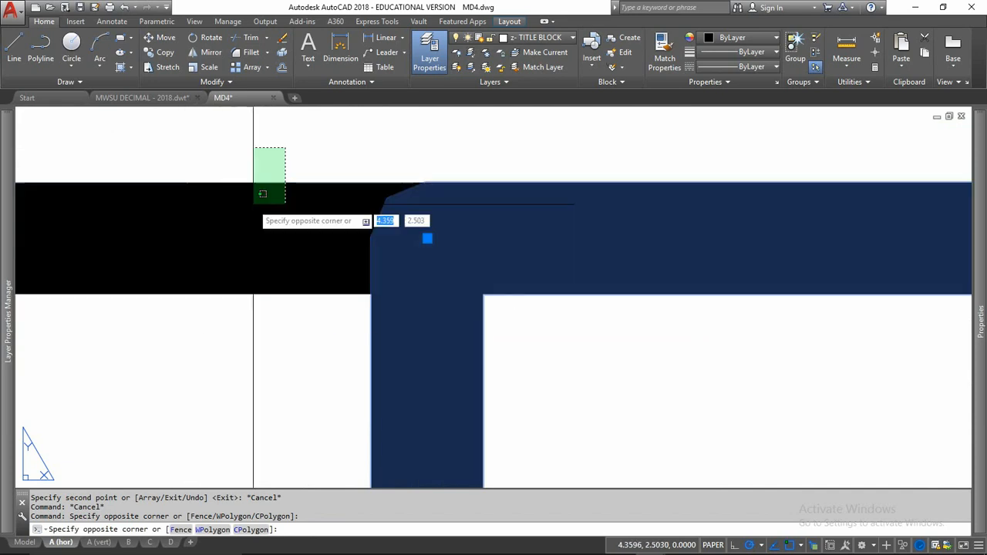
pyautogui.press('Escape')
pyautogui.press('Escape')
pyautogui.scroll(-5, 306, 193)
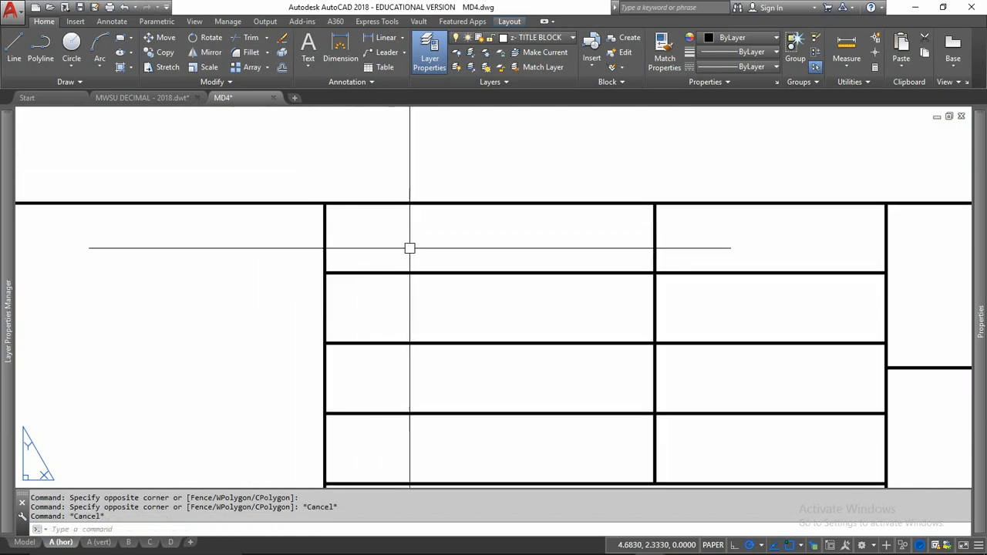
# Draw a rectangle from the title block's lower-left corner to the column divider, at the top of the second row from the bottom
pyautogui.moveTo(436, 338); pyautogui.dragTo(647, 308, button='middle')
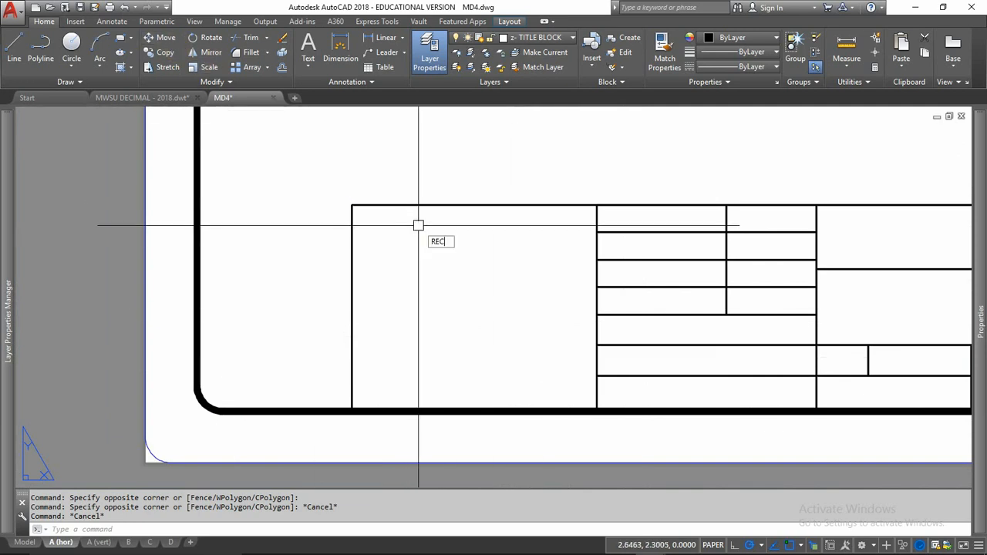
pyautogui.press('Return')
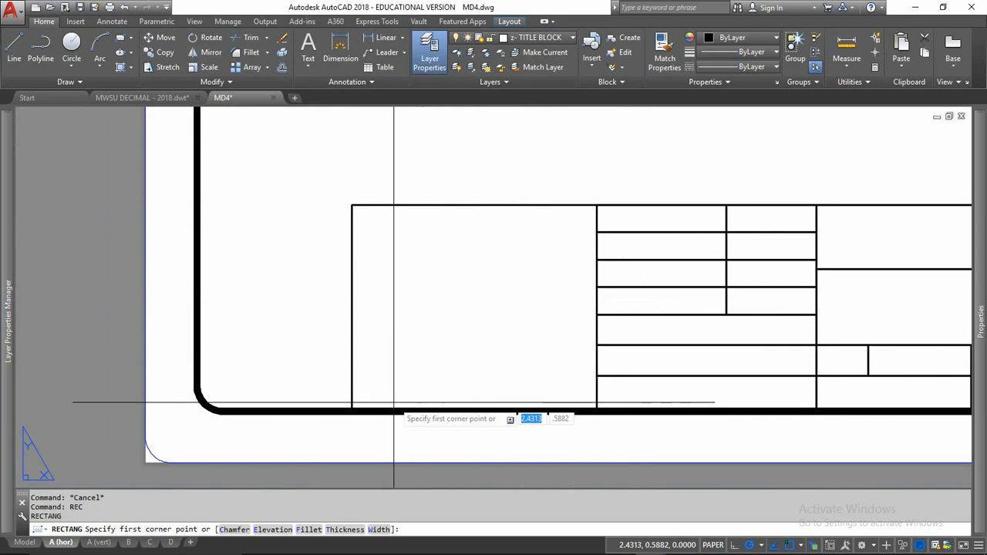
pyautogui.click(352, 411)
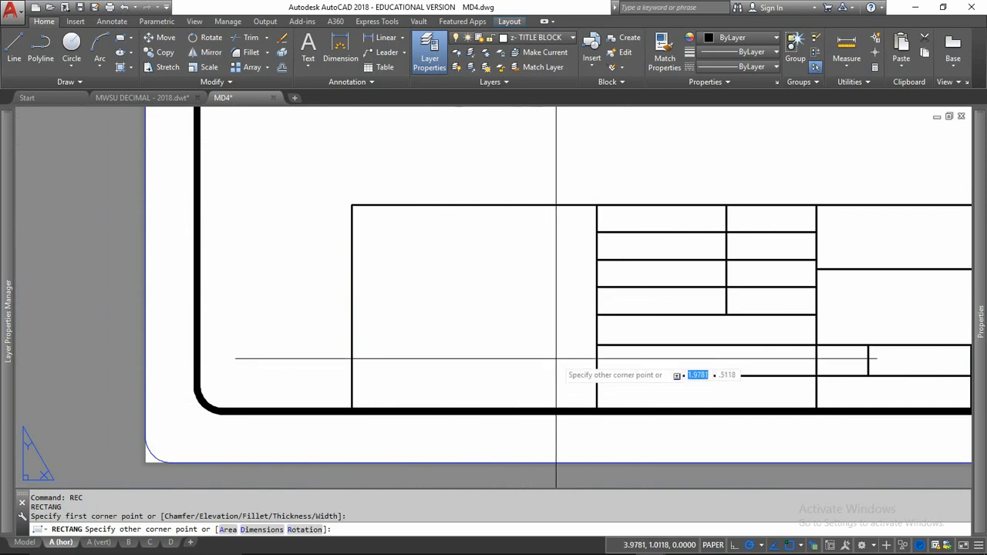
pyautogui.click(596, 345)
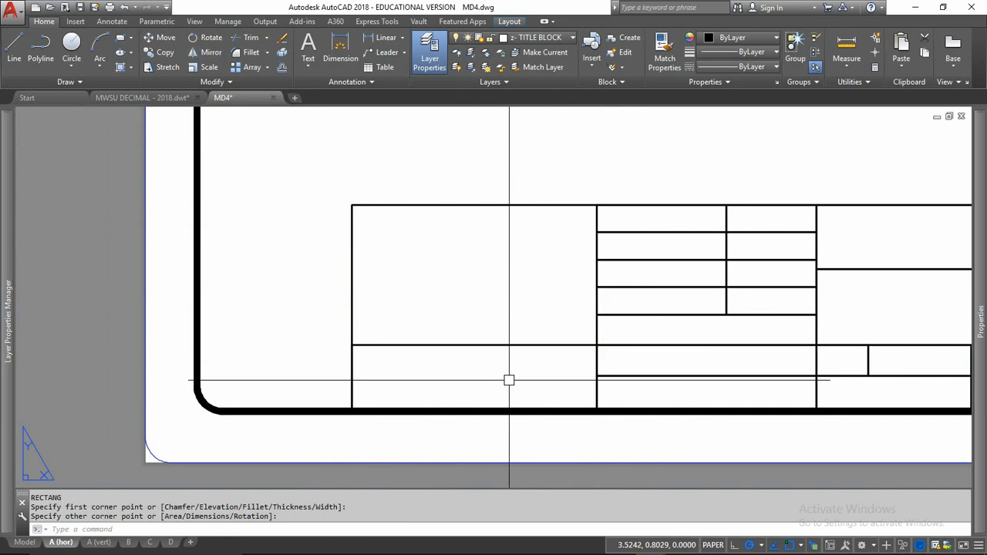
# Draw a rectangle on top of the lower-left one, up to the bottom of the four two-cell rows, and save the drawing
pyautogui.press('Return')
pyautogui.click(351, 344)
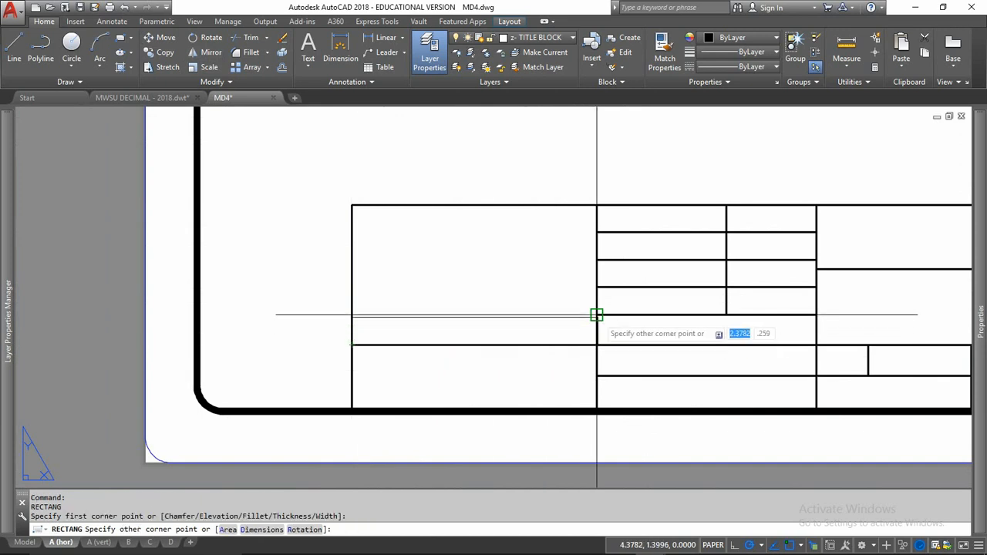
pyautogui.click(597, 314)
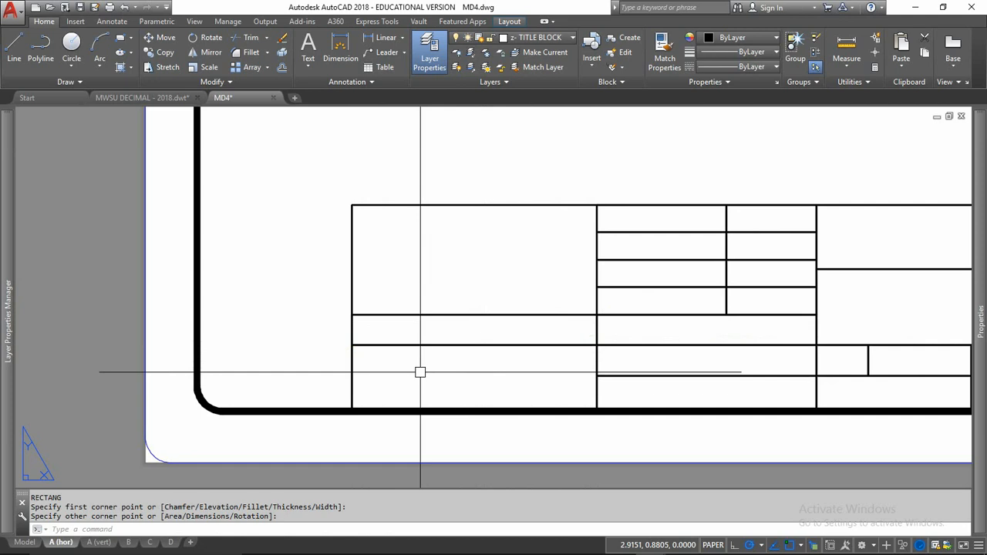
pyautogui.scroll(-1, 555, 338)
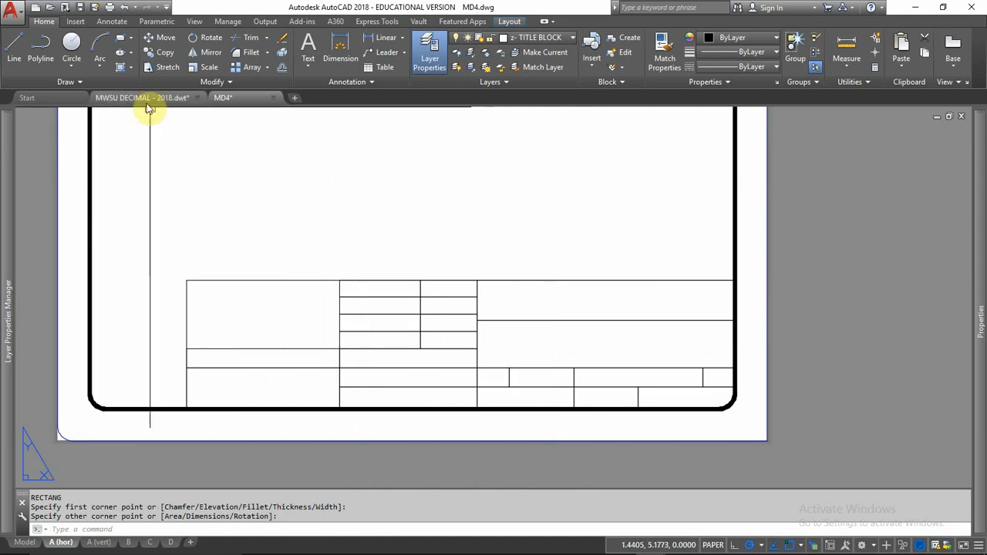
pyautogui.click(81, 8)
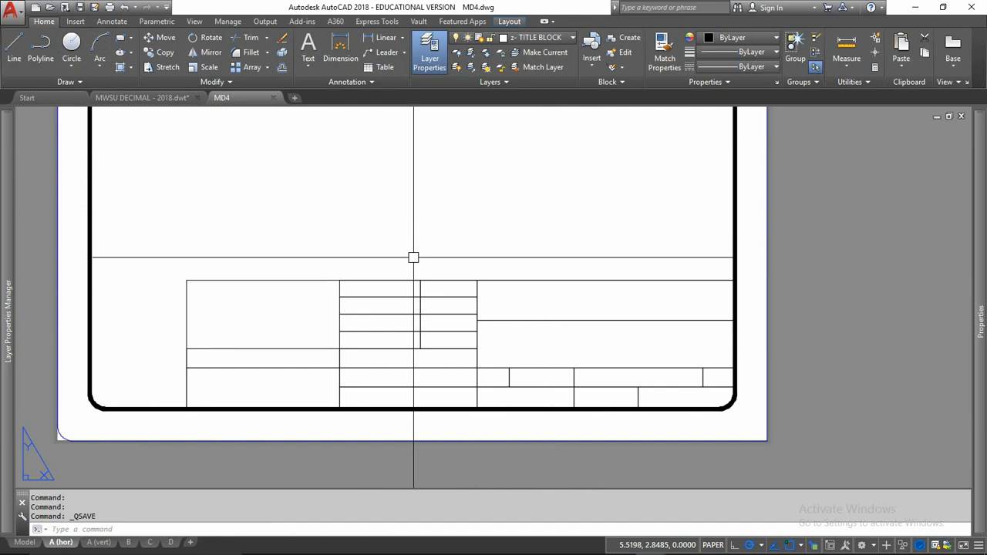
# Copy the complete title block from the A (hor) layout and paste it into the A (vert) layout, above the border's bottom edge
pyautogui.click(171, 262)
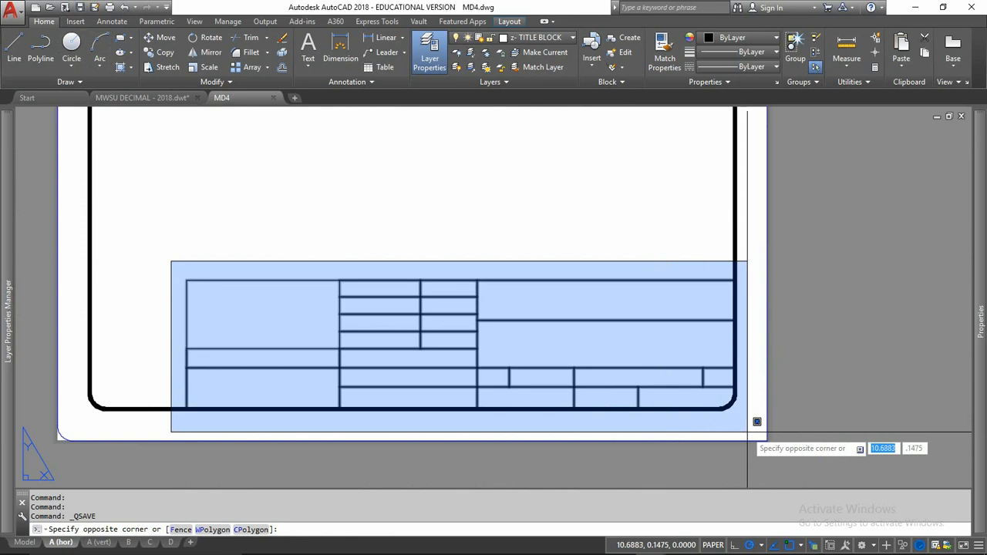
pyautogui.click(796, 463)
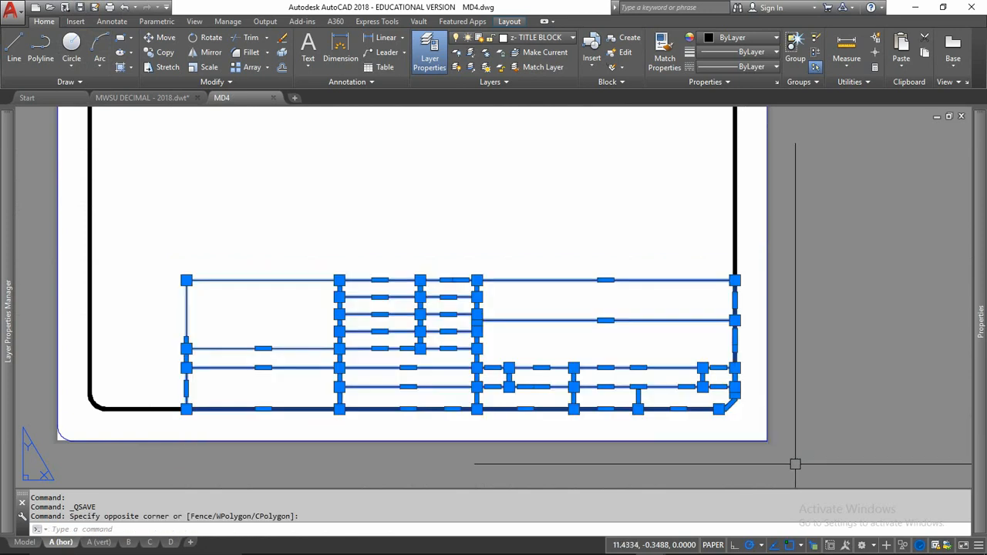
pyautogui.hotkey('ctrl', 'c')
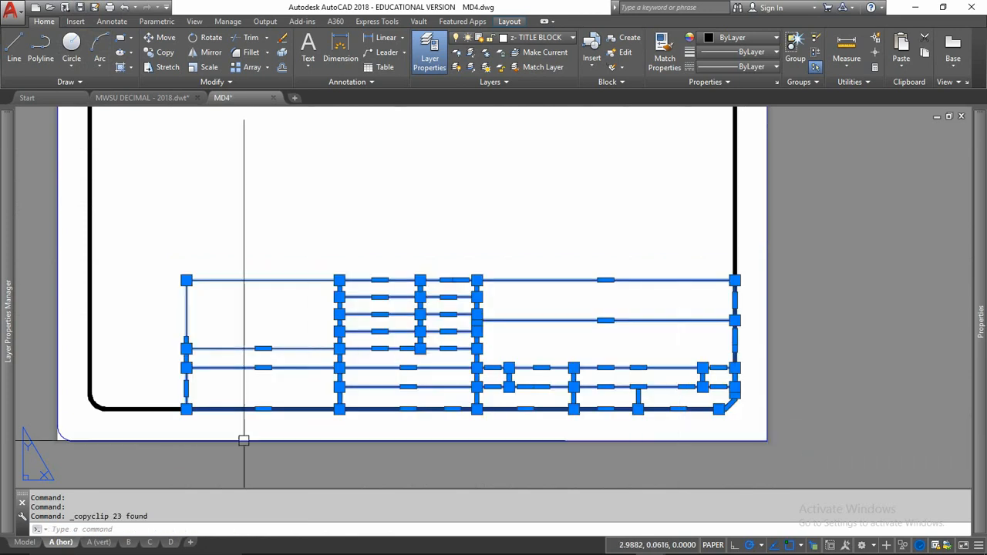
pyautogui.click(99, 543)
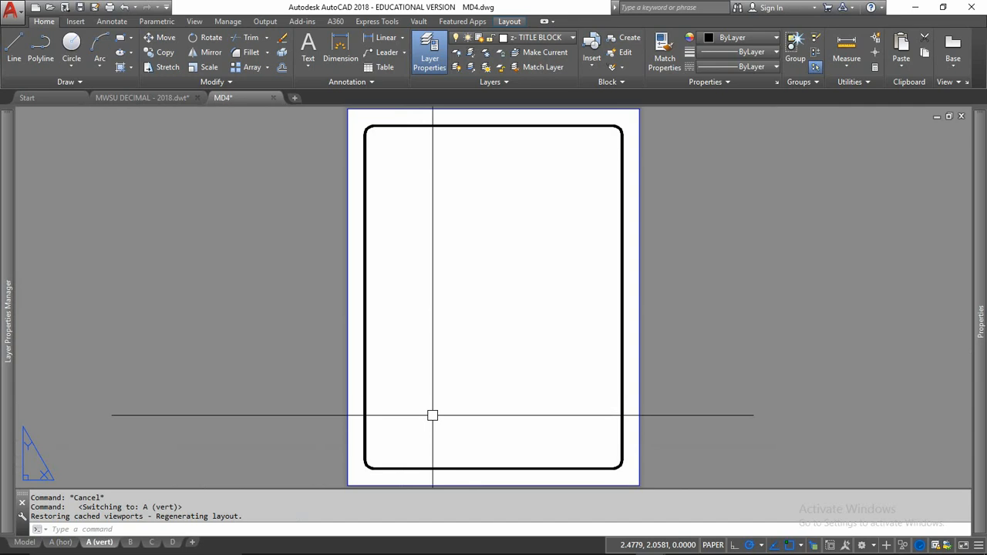
pyautogui.hotkey('ctrl', 'v')
pyautogui.scroll(5, 434, 341)
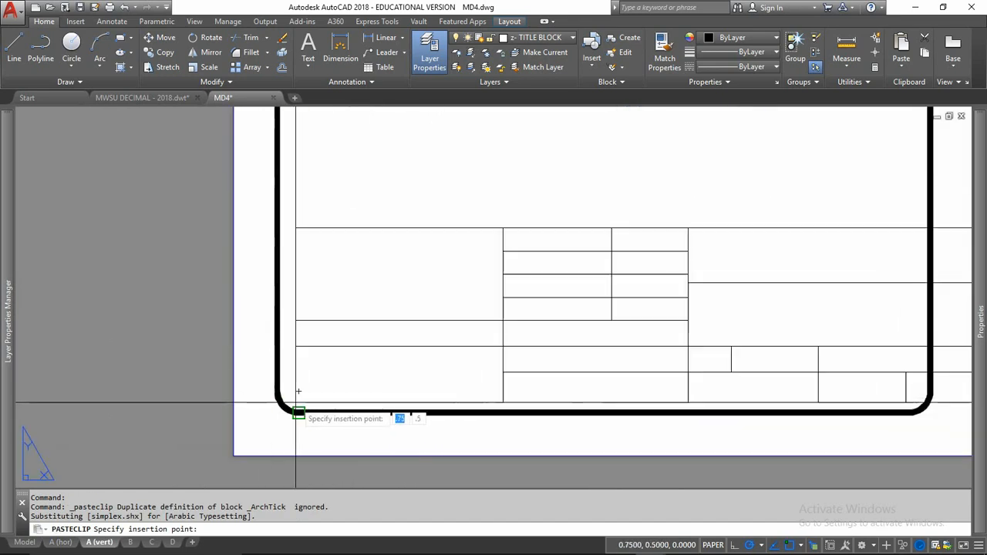
pyautogui.moveTo(296, 401); pyautogui.dragTo(234, 416, button='middle')
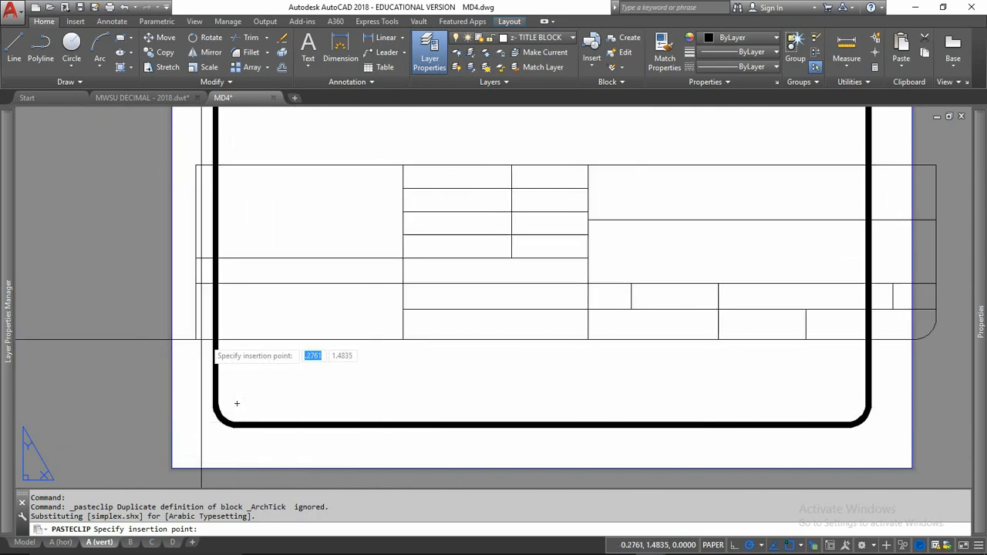
pyautogui.click(185, 334)
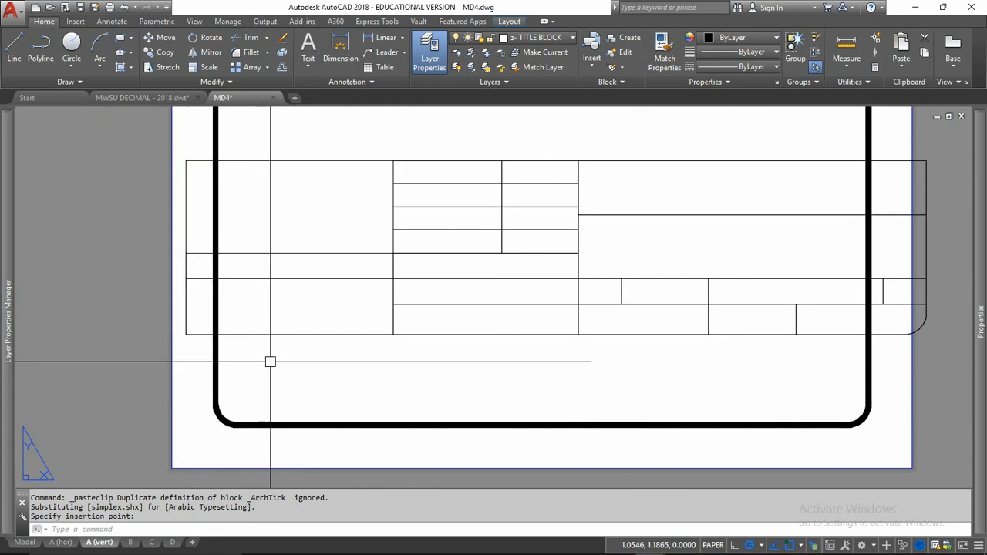
# Erase the two rectangles in the leftmost column of the pasted title block
pyautogui.moveTo(325, 334); pyautogui.dragTo(174, 353, button='middle')
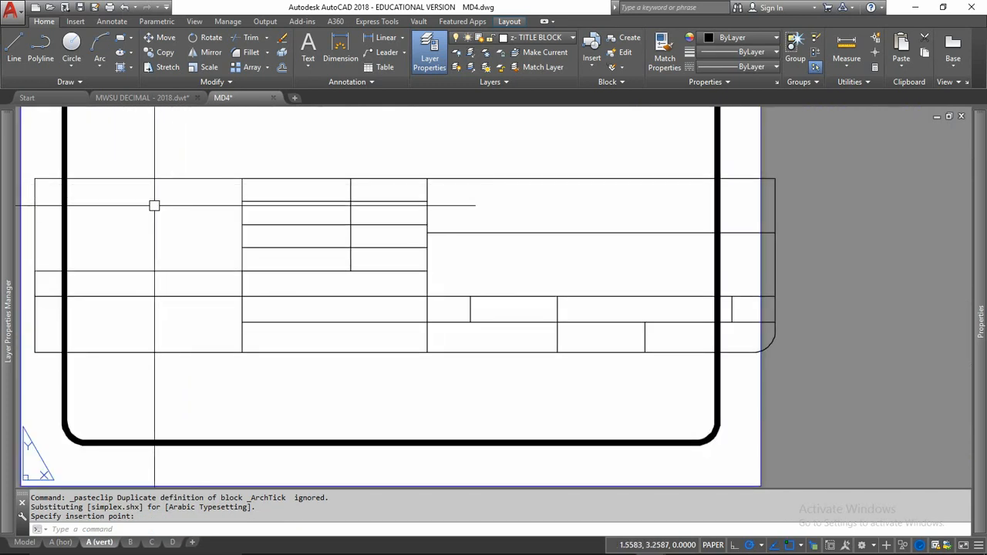
pyautogui.click(160, 253)
pyautogui.click(132, 310)
pyautogui.write('e')
pyautogui.press('Return')
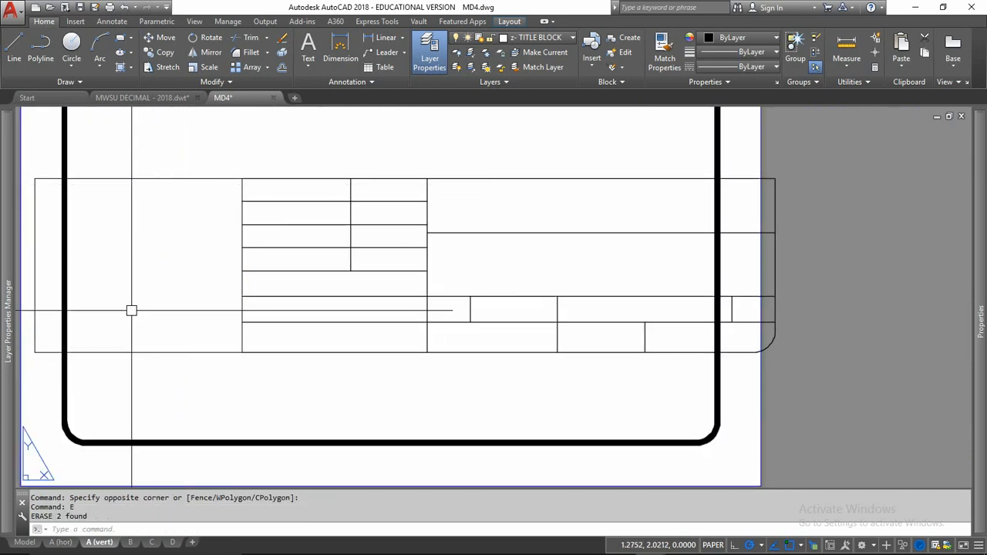
# Stretch the title block outline's left edge perpendicular to the left side of the remaining cells, closing the empty column
pyautogui.click(36, 244)
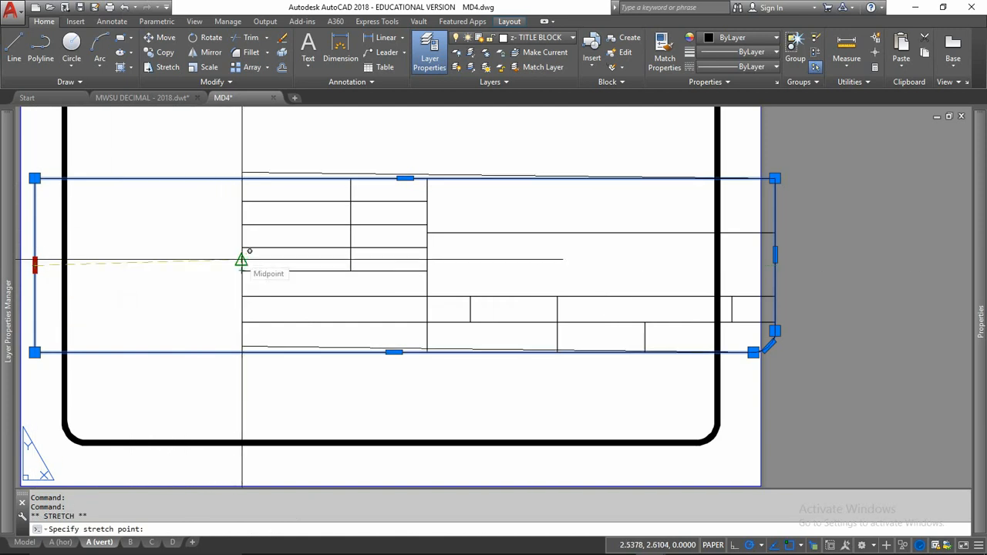
pyautogui.keyDown('shift'); pyautogui.rightClick(194, 260); pyautogui.keyUp('shift')
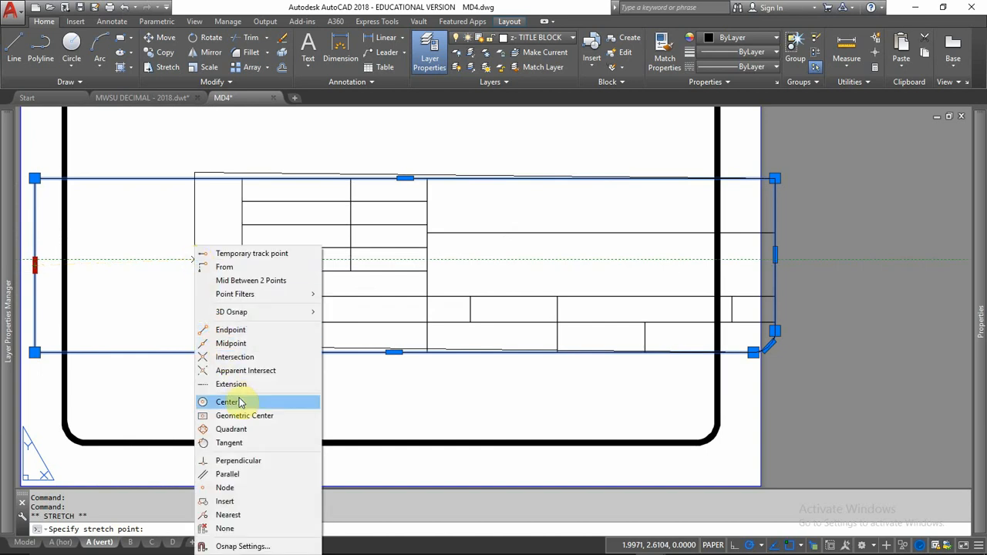
pyautogui.click(239, 460)
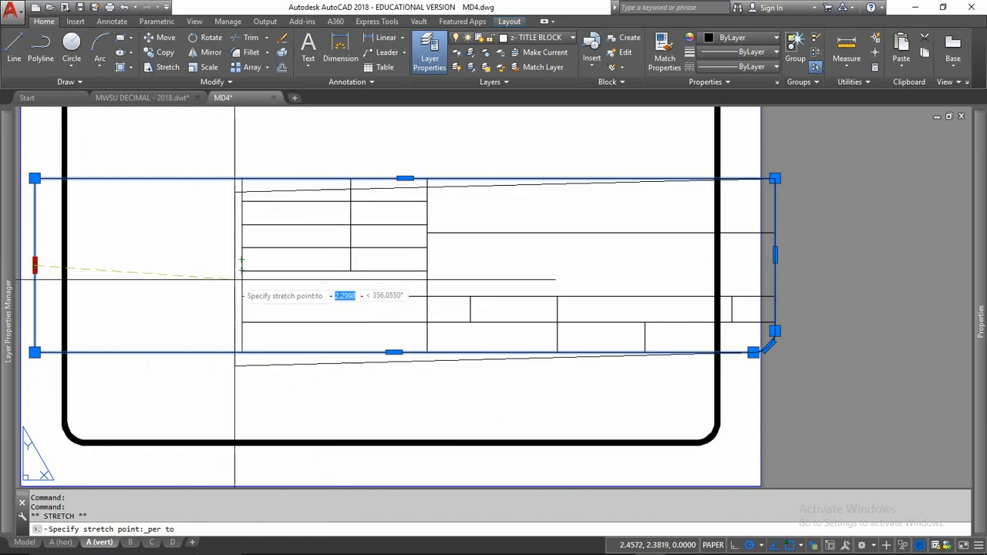
pyautogui.press('Escape')
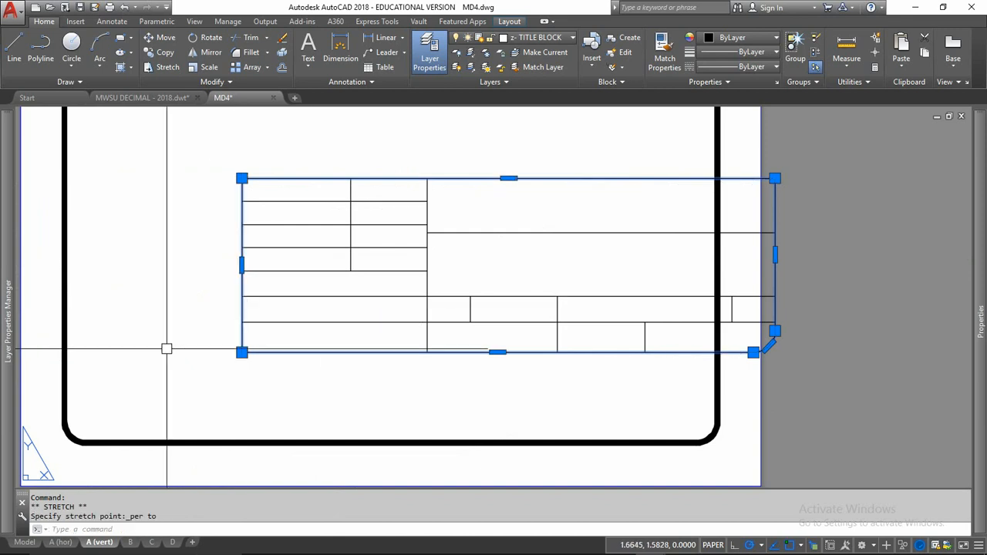
pyautogui.press('Escape')
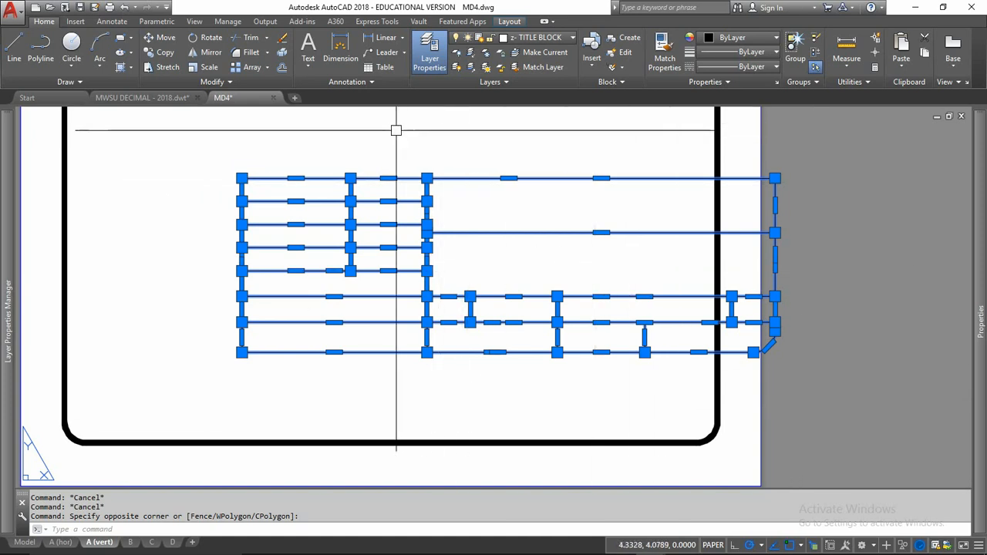
# Move the shortened title block so its rounded lower-right corner coincides with the border's rounded lower-right corner
pyautogui.click(160, 43)
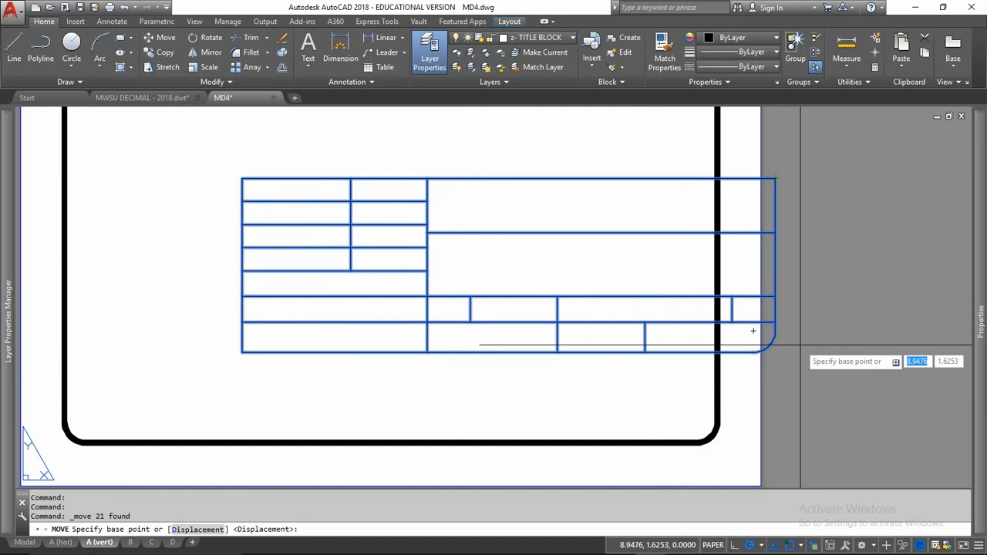
pyautogui.scroll(-2, 775, 331)
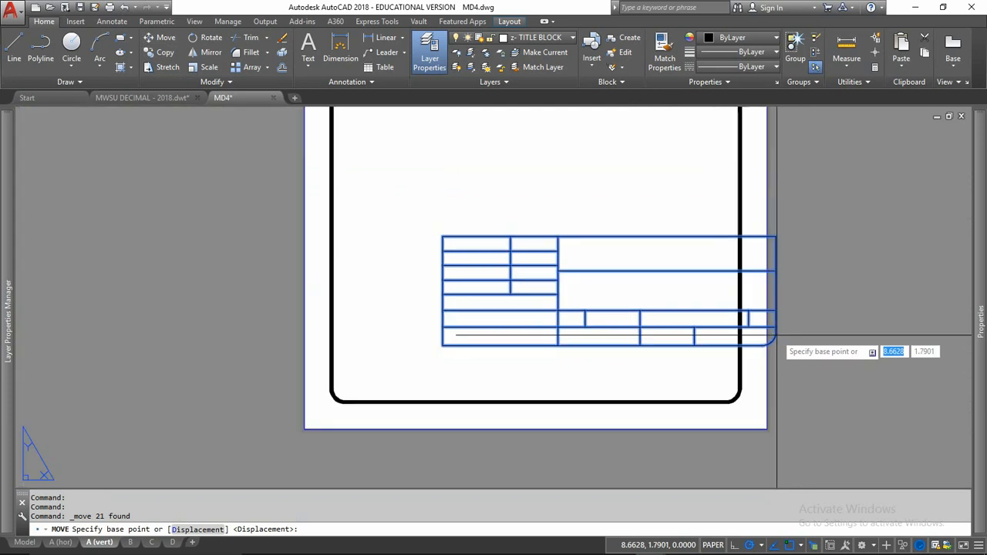
pyautogui.scroll(6, 771, 333)
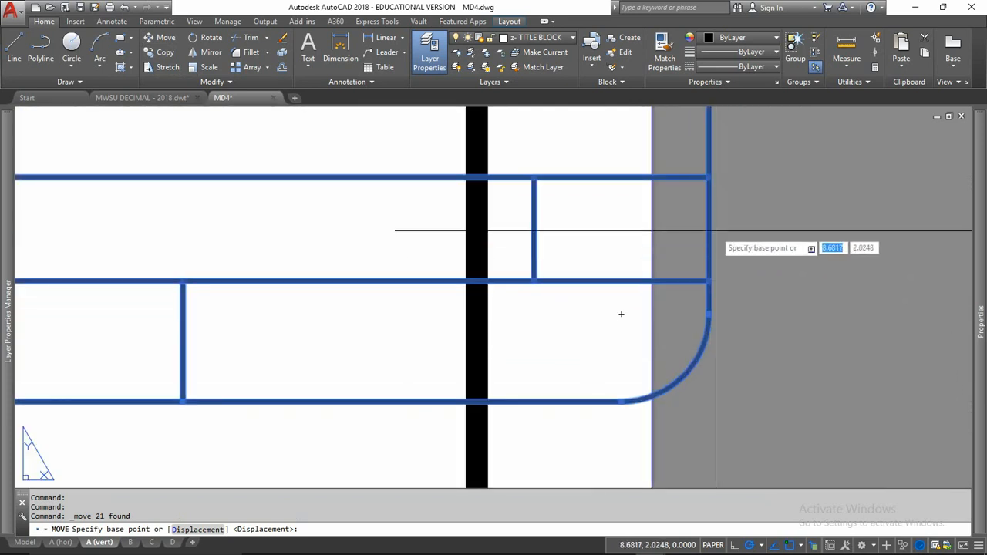
pyautogui.click(707, 313)
pyautogui.scroll(-2, 740, 270)
pyautogui.scroll(-2, 739, 269)
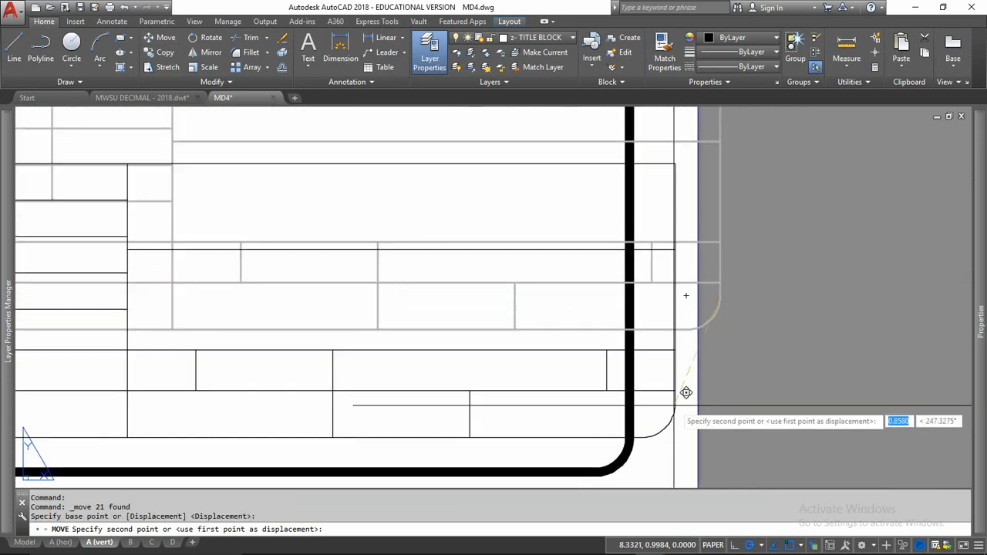
pyautogui.click(641, 426)
pyautogui.scroll(-3, 641, 426)
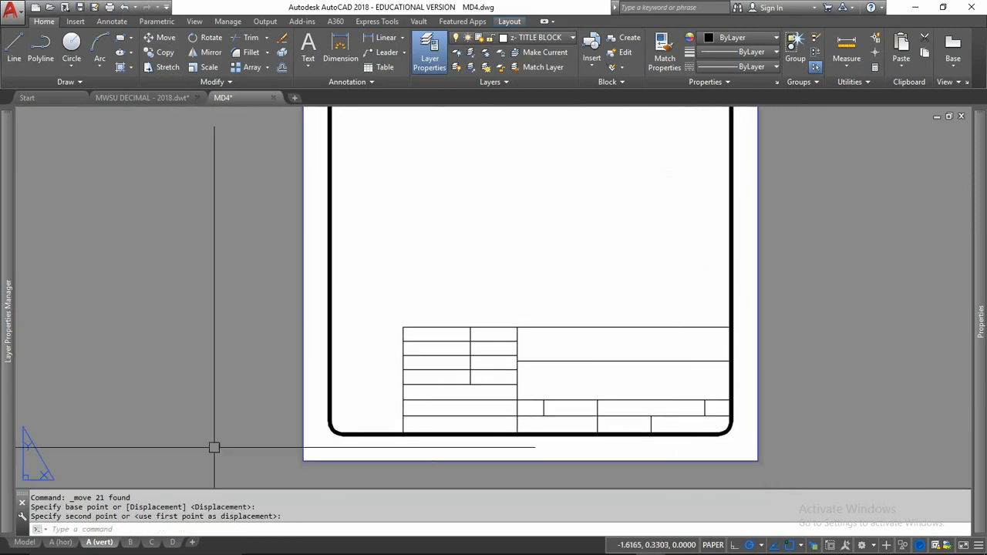
pyautogui.press('Escape')
# Switch to the A (hor) layout
pyautogui.click(60, 542)
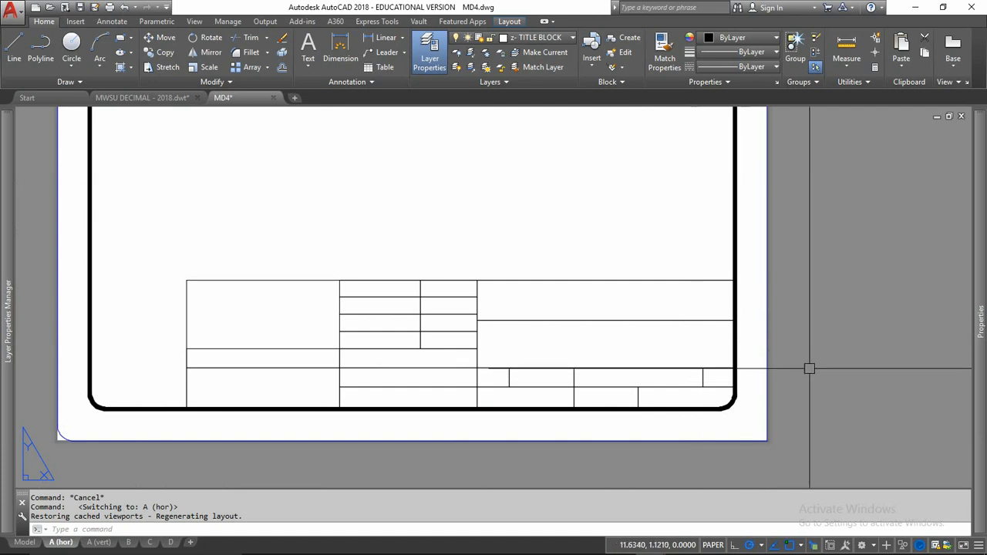
pyautogui.hotkey('alt', 'Tab')
pyautogui.hotkey('alt', 'Tab')
pyautogui.hotkey('alt', 'Tab')
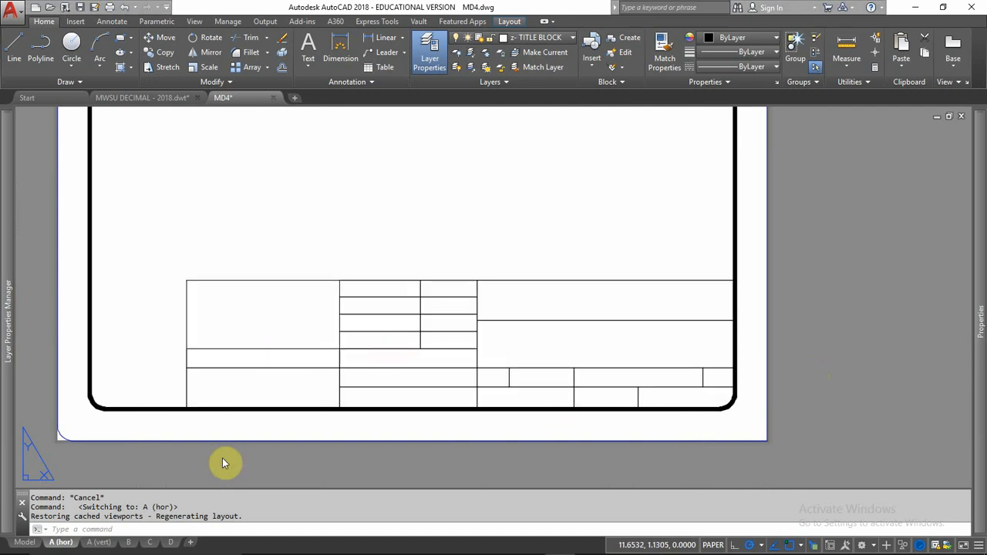
pyautogui.moveTo(61, 544)
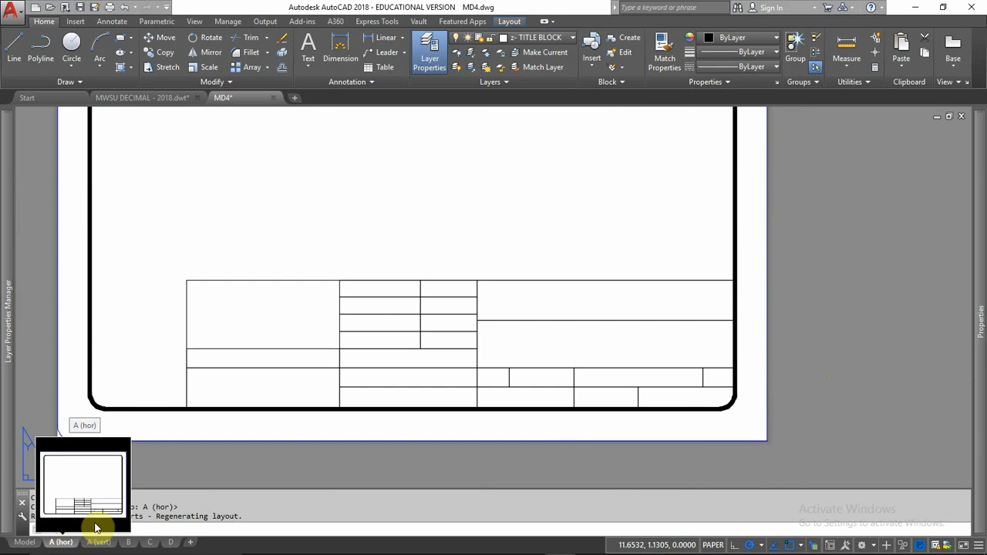
pyautogui.click(188, 311)
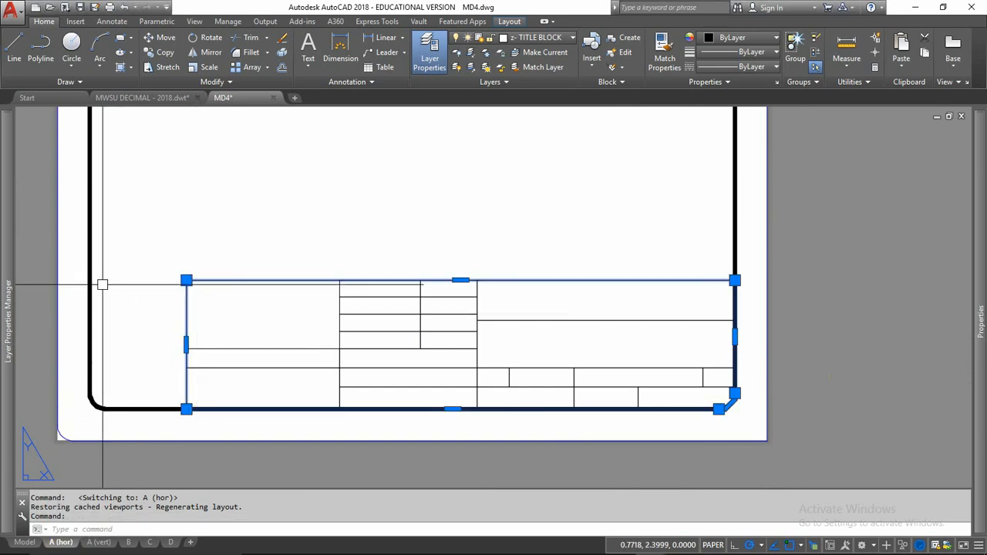
pyautogui.doubleClick(189, 309)
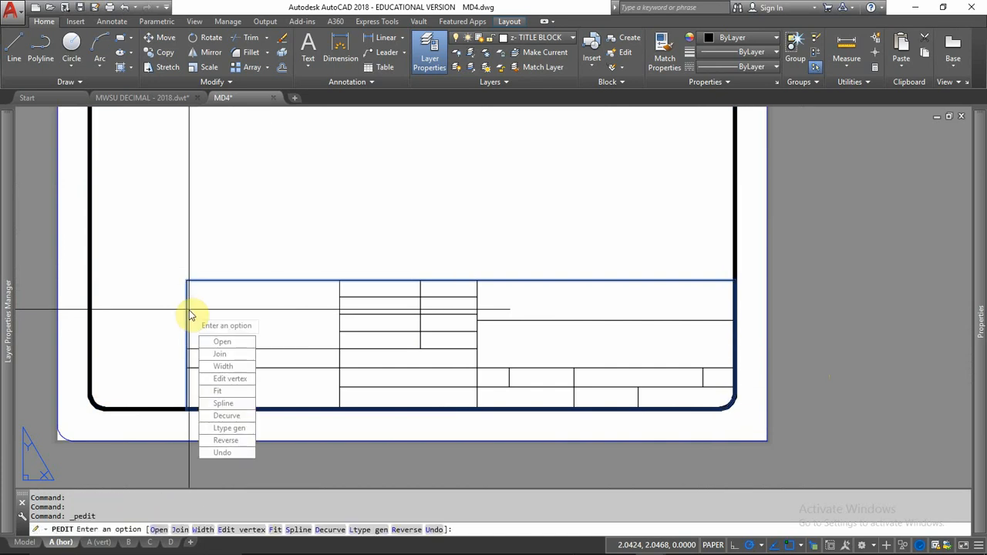
pyautogui.press('Escape')
pyautogui.press('Escape')
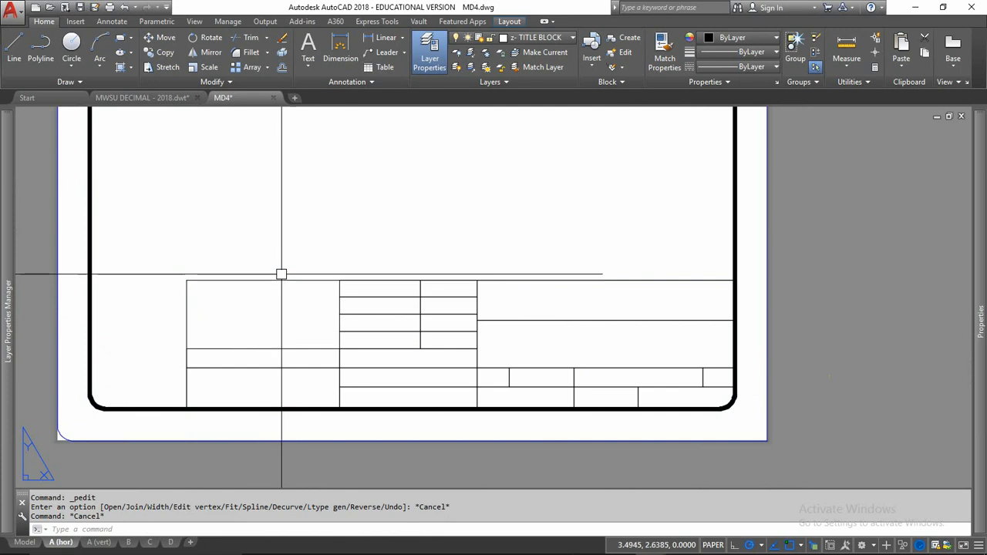
# Set the global width of the title block's outer outline to .0313
pyautogui.click(286, 279)
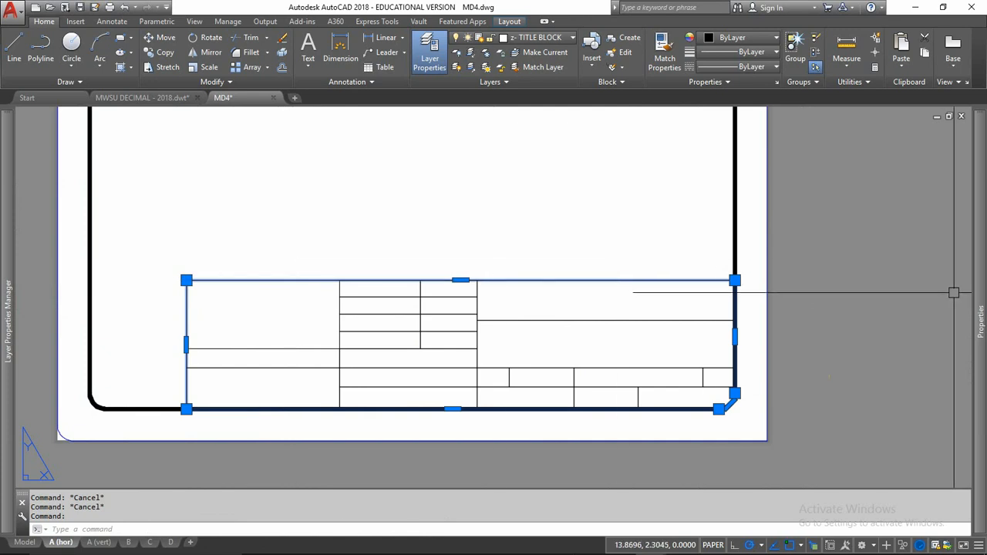
pyautogui.moveTo(981, 290)
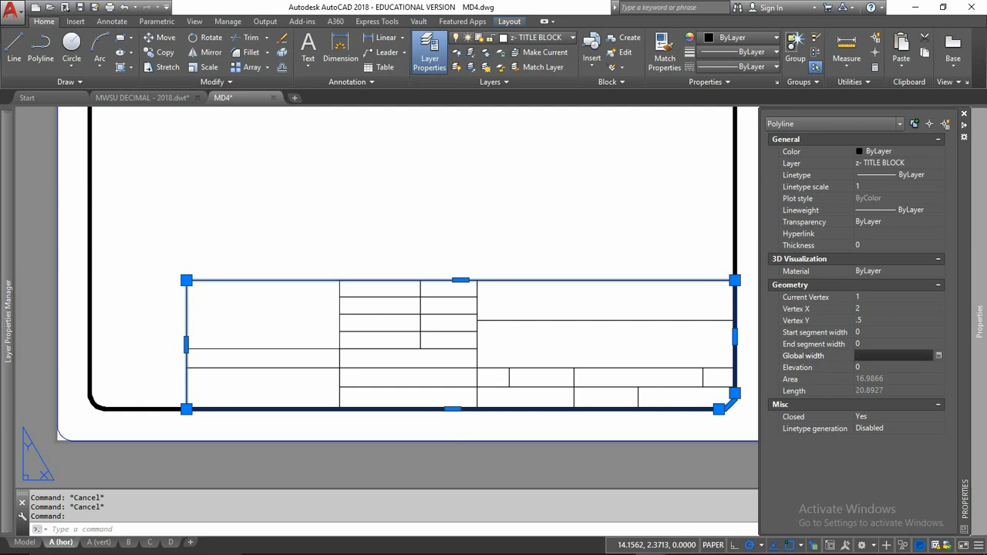
pyautogui.press('Tab')
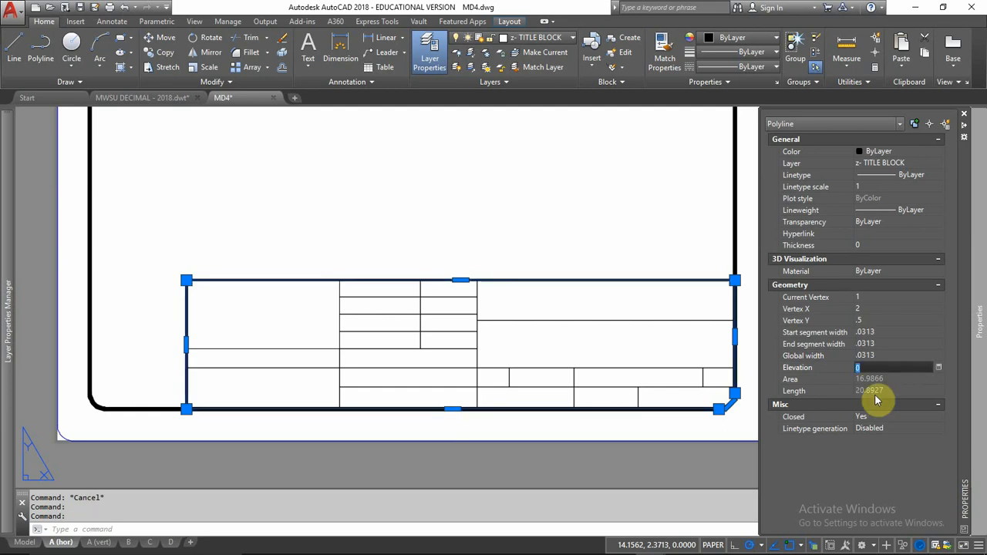
pyautogui.press('Escape')
pyautogui.press('Escape')
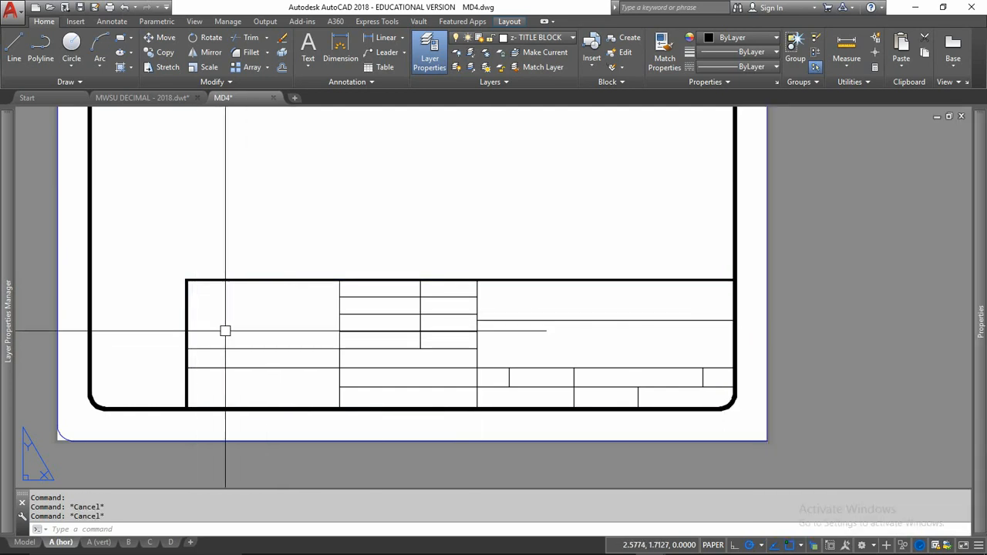
pyautogui.click(714, 293)
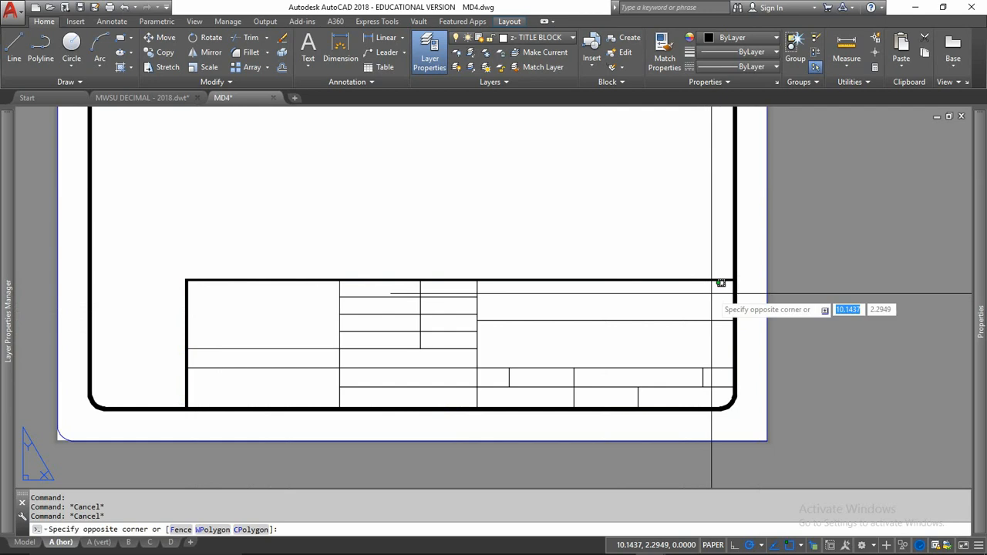
pyautogui.click(293, 393)
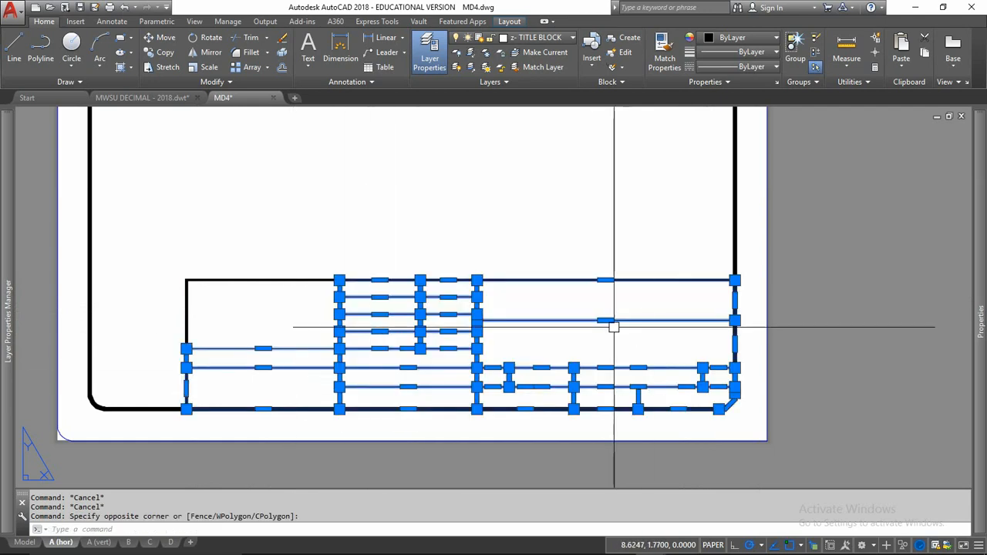
pyautogui.press('Escape')
pyautogui.click(149, 247)
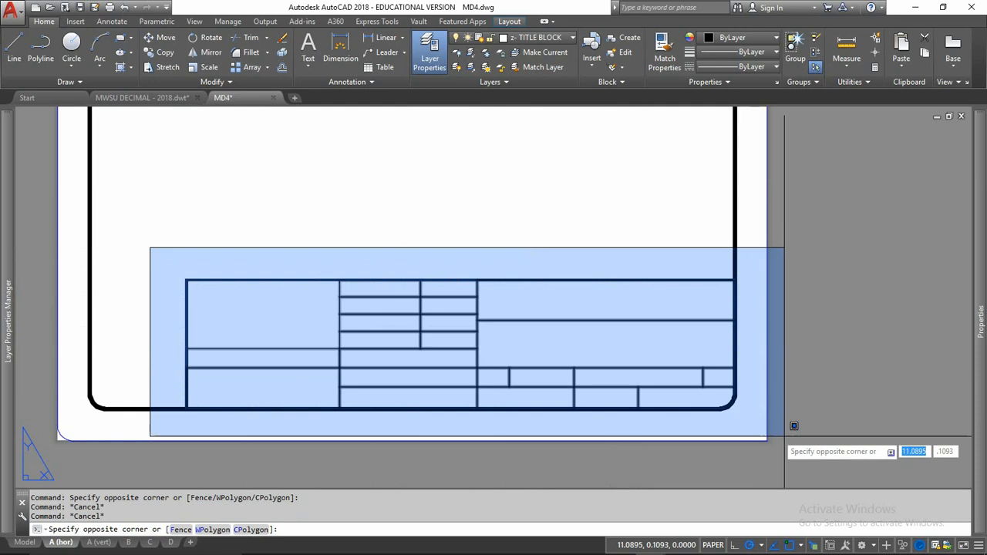
pyautogui.press('Escape')
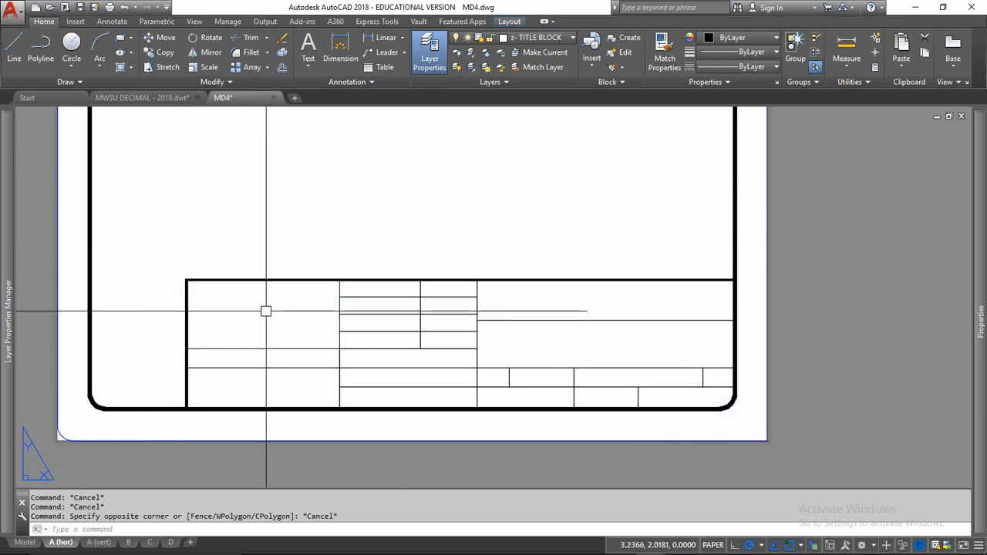
# Set the global width of the title block's inner rectangles, except the topmost row of two small cells, to 1/64
pyautogui.click(719, 309)
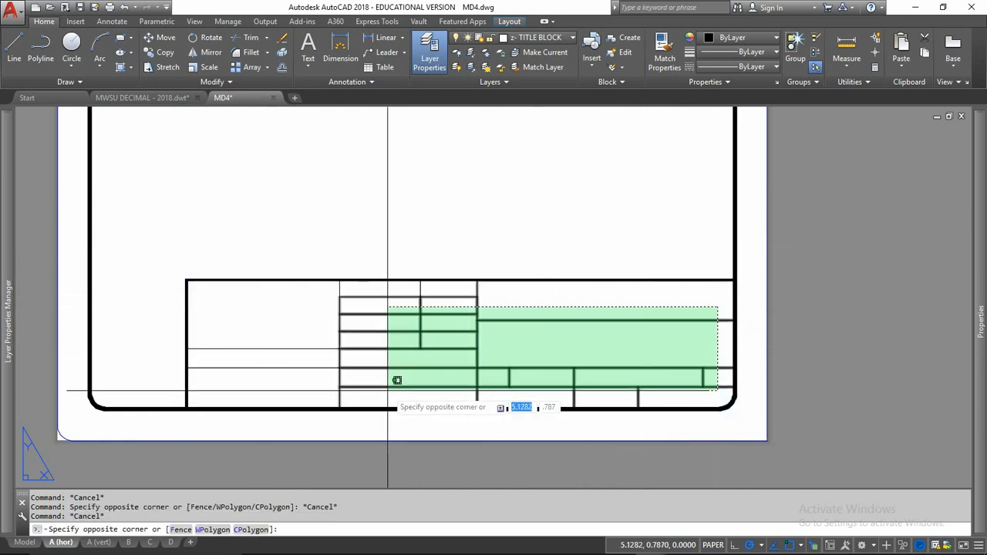
pyautogui.click(291, 382)
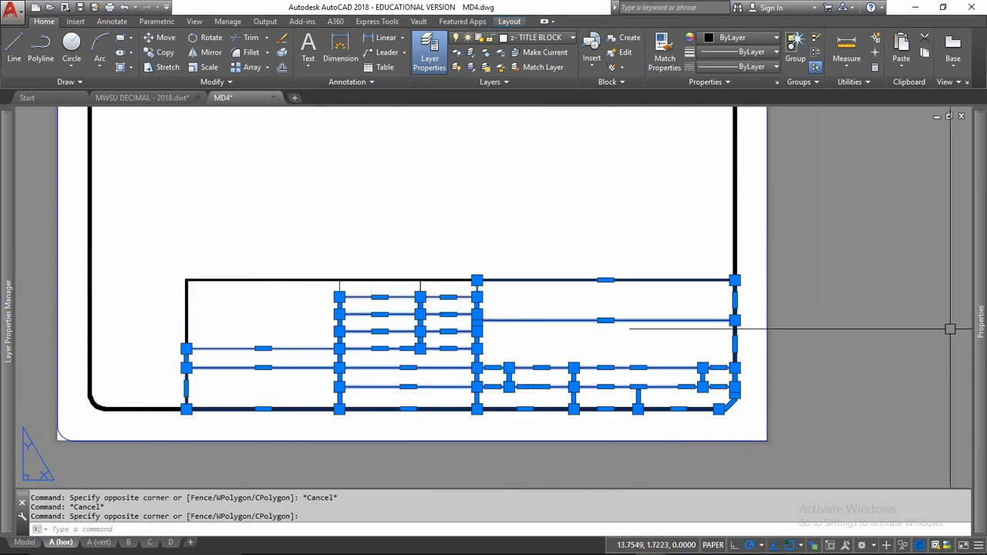
pyautogui.moveTo(956, 337)
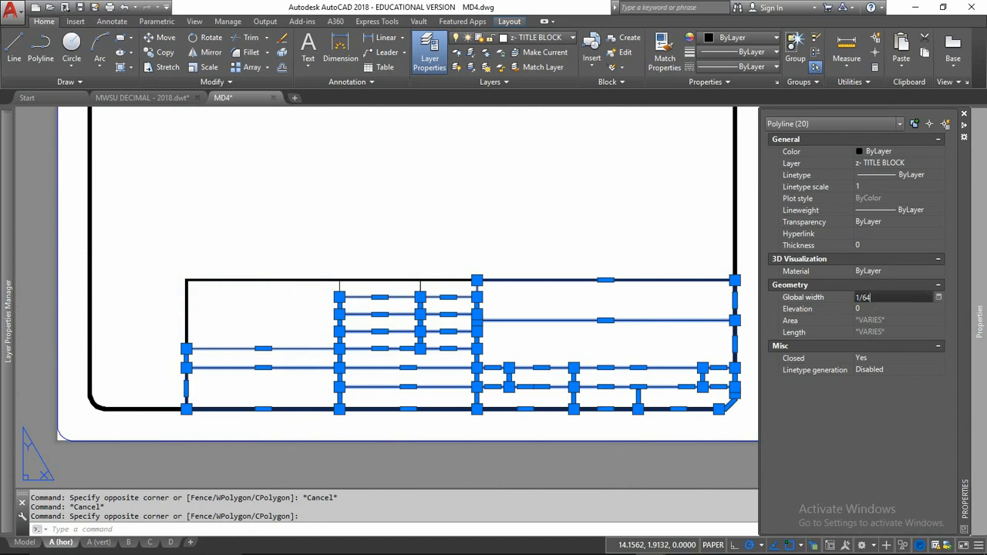
pyautogui.press('Return')
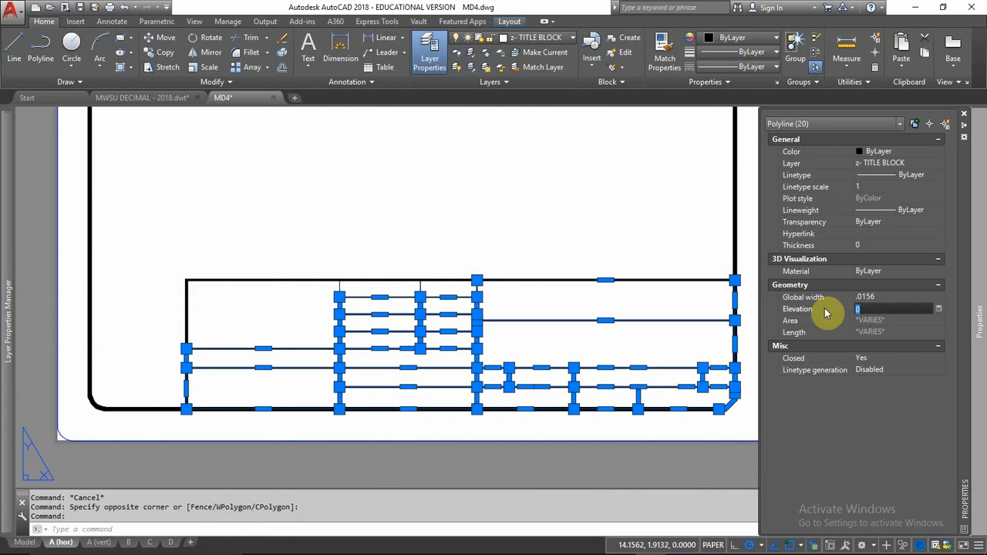
pyautogui.press('Escape')
pyautogui.press('Escape')
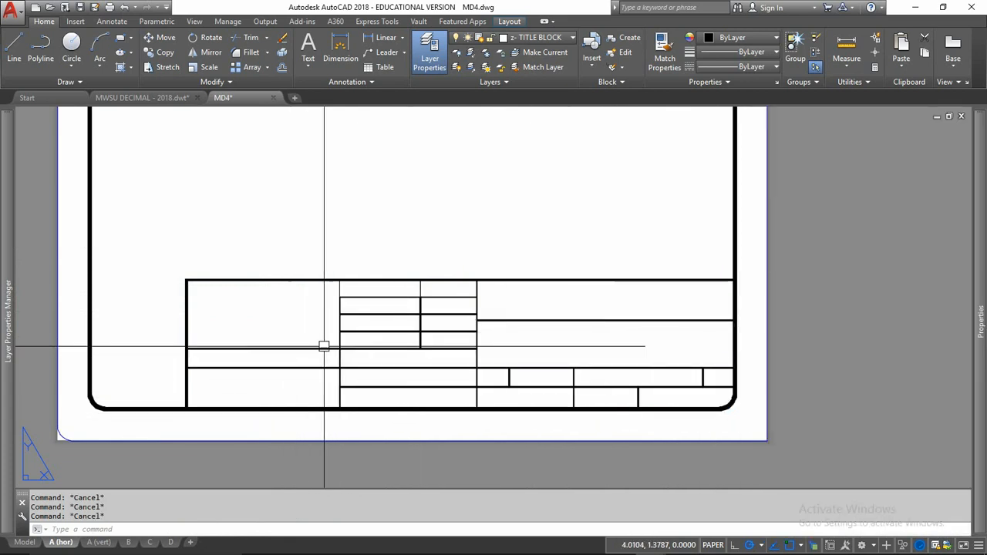
# Give the topmost row of small title block cells a global width of 1/64 too, leaving the outer outline out of the selection
pyautogui.click(497, 290)
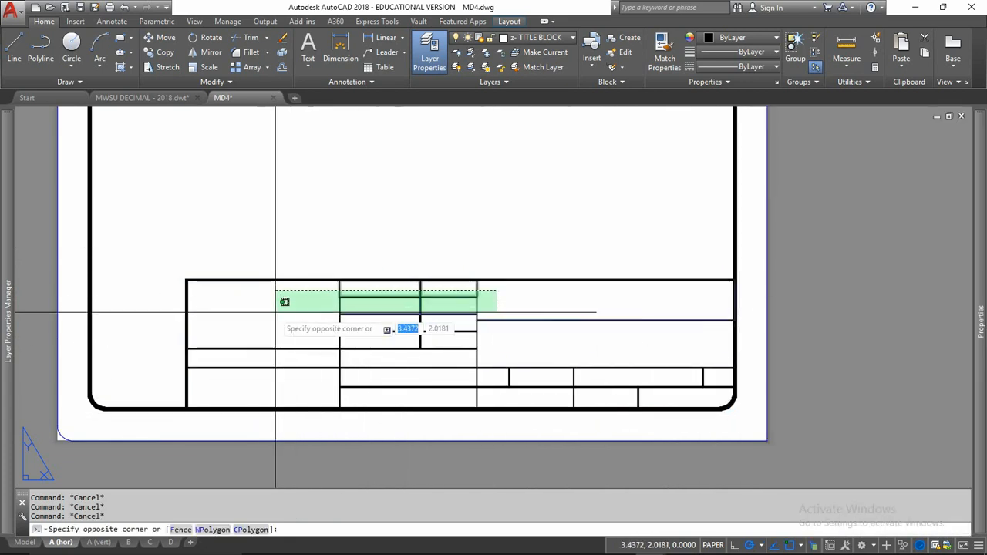
pyautogui.click(298, 387)
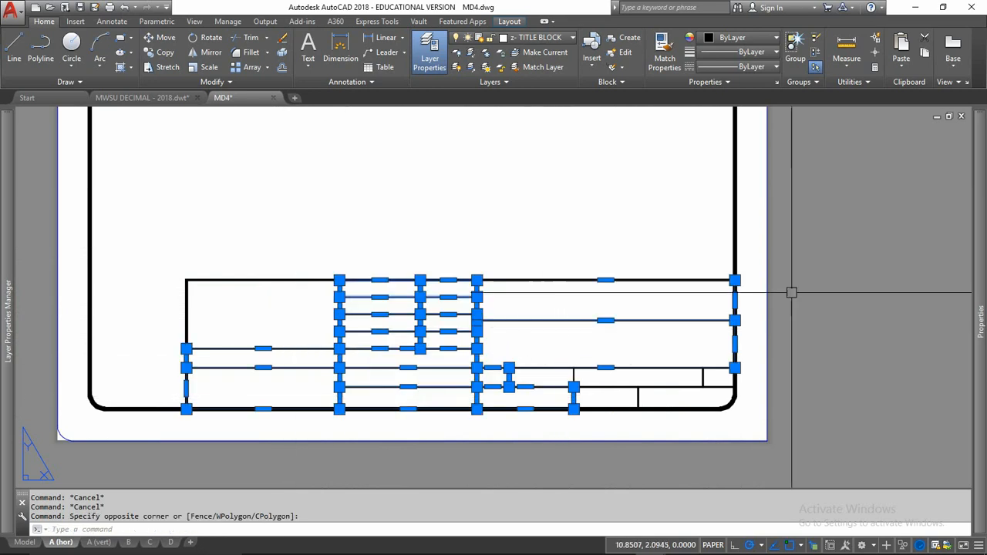
pyautogui.moveTo(976, 220)
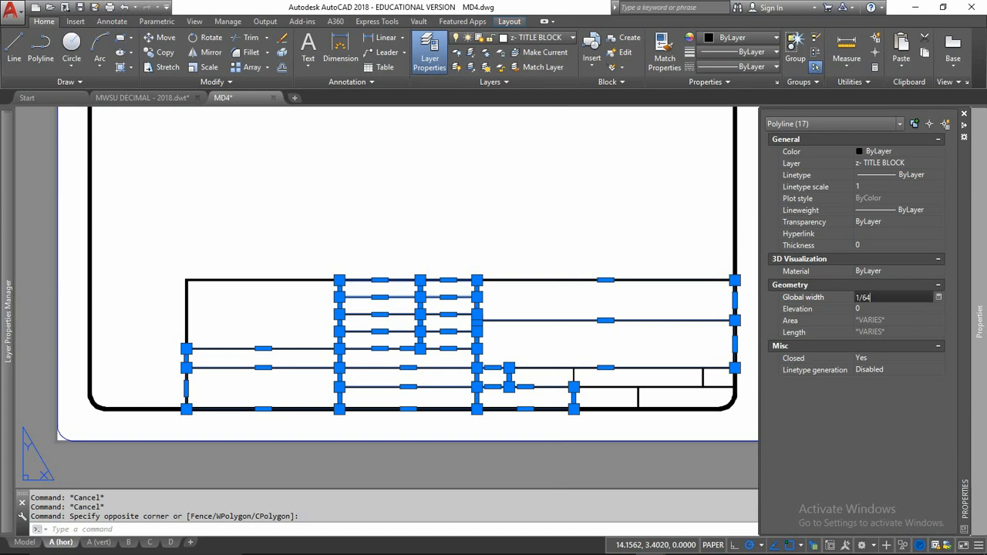
pyautogui.press('Return')
pyautogui.press('Escape')
pyautogui.press('Escape')
pyautogui.press('Escape')
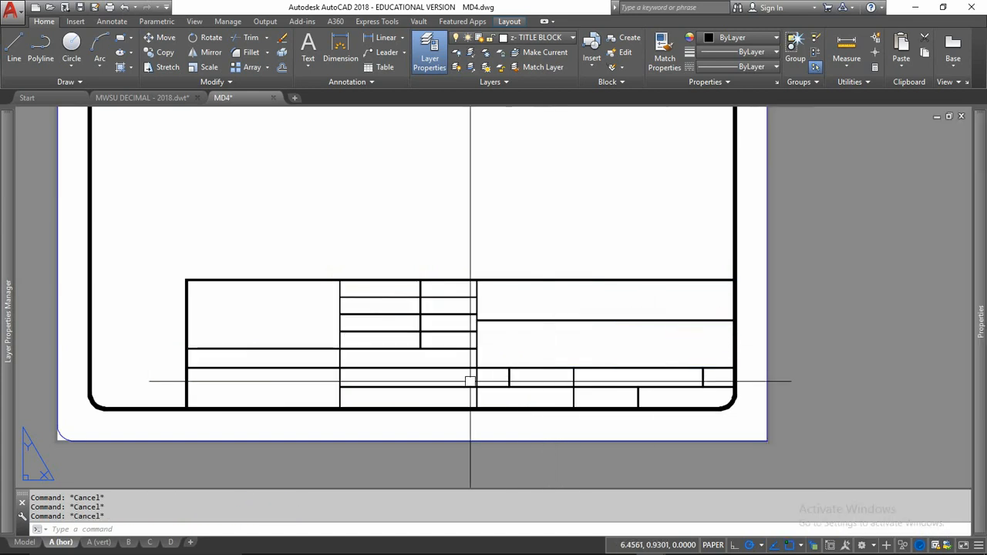
# On the A (vert) layout, set the global width of all the title block's polylines to .0156
pyautogui.scroll(2, 471, 380)
pyautogui.moveTo(452, 374); pyautogui.dragTo(468, 344, button='middle')
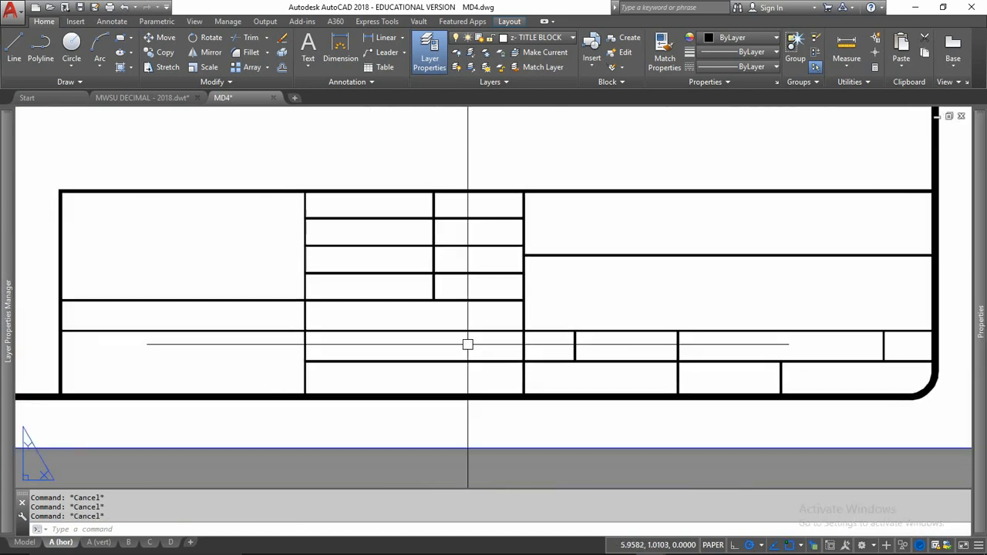
pyautogui.click(108, 543)
pyautogui.click(378, 303)
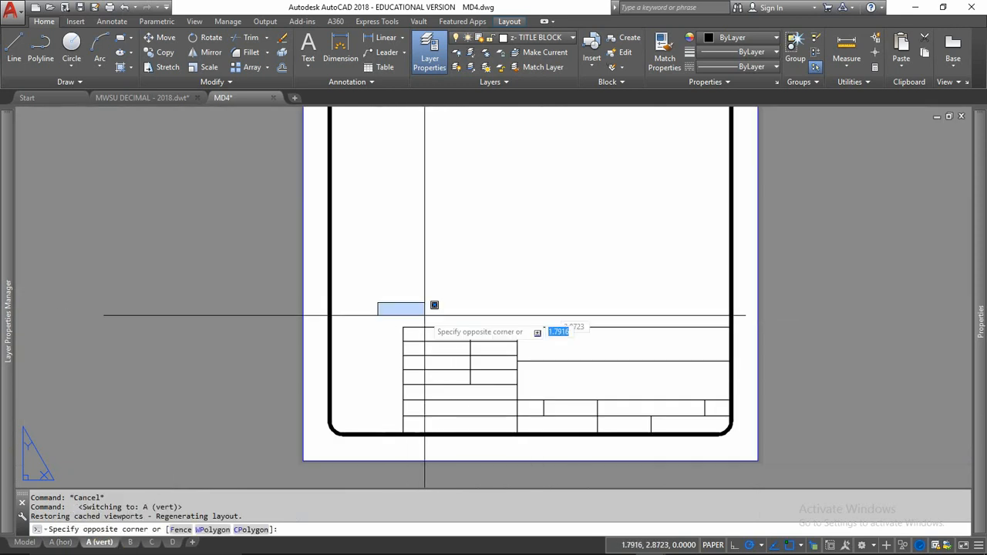
pyautogui.click(771, 464)
pyautogui.moveTo(981, 327)
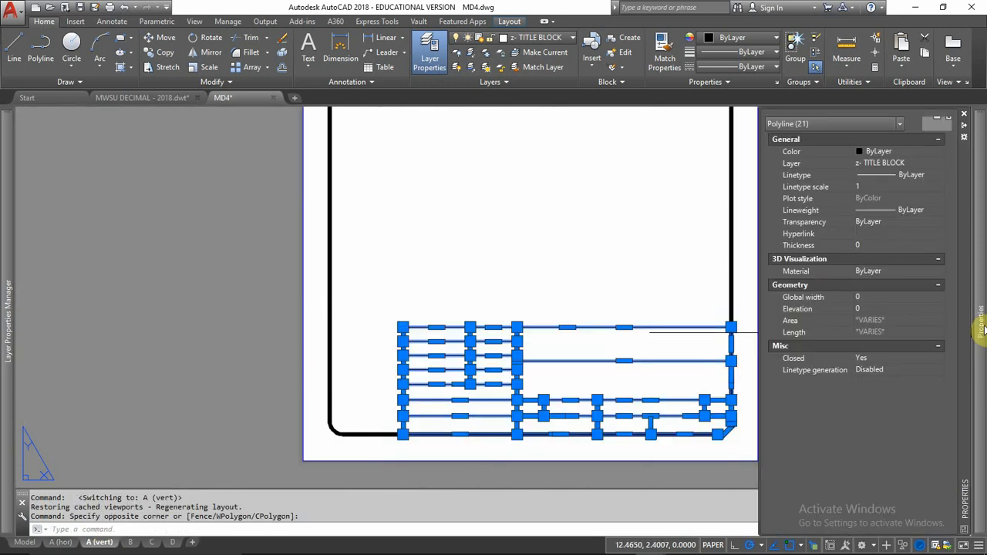
pyautogui.click(893, 296)
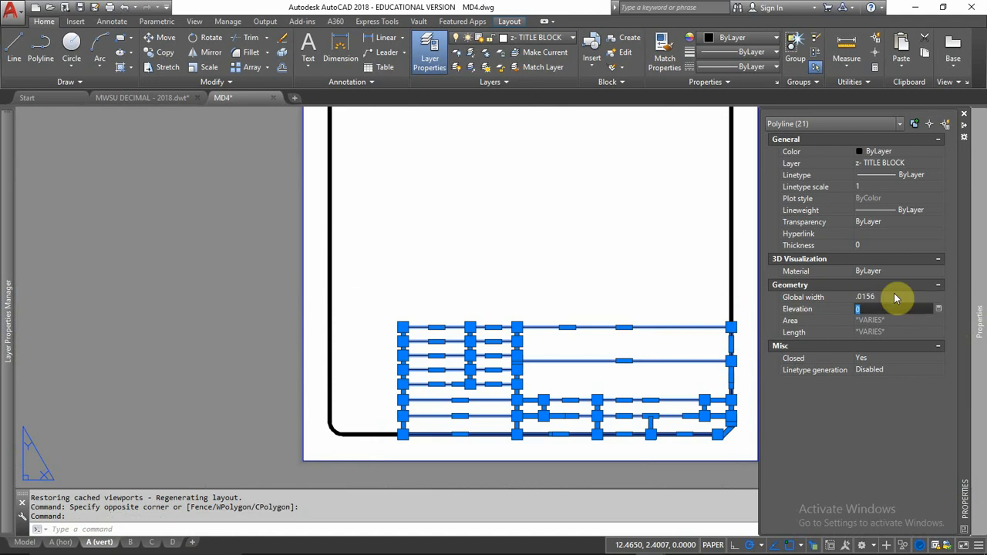
pyautogui.press('Escape')
pyautogui.press('Escape')
pyautogui.press('Escape')
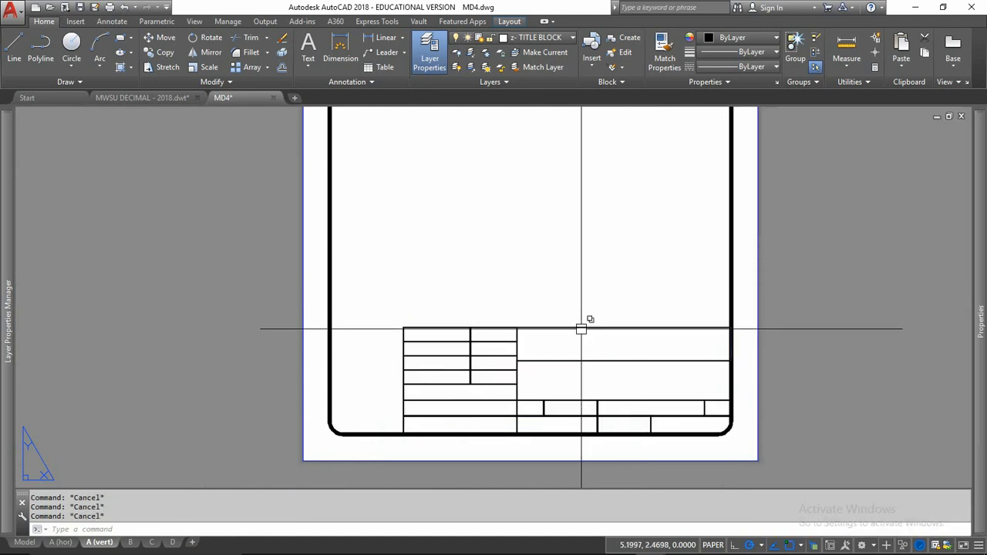
# On the A (vert) layout, set the global width of the title block's outer outline to .0313
pyautogui.click(421, 325)
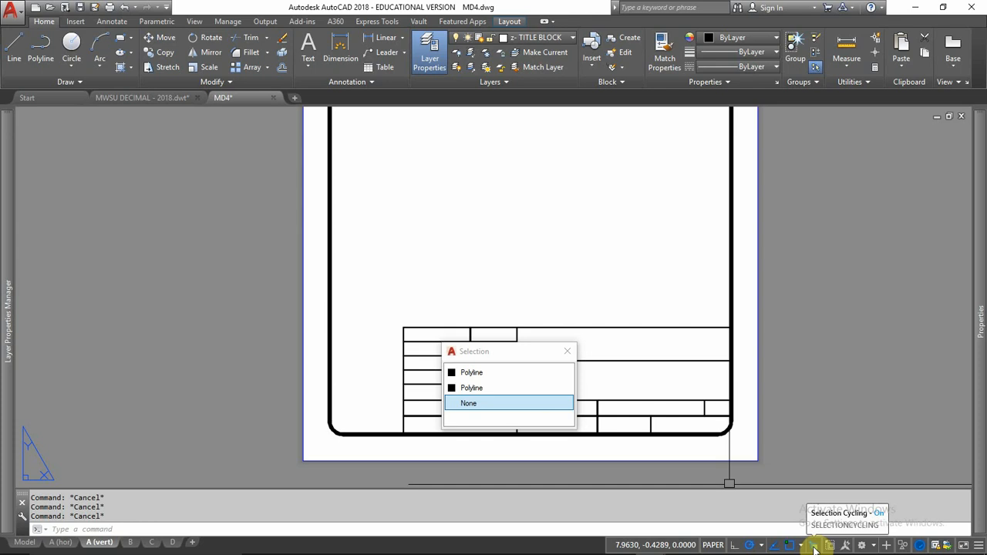
pyautogui.click(481, 394)
pyautogui.moveTo(960, 283)
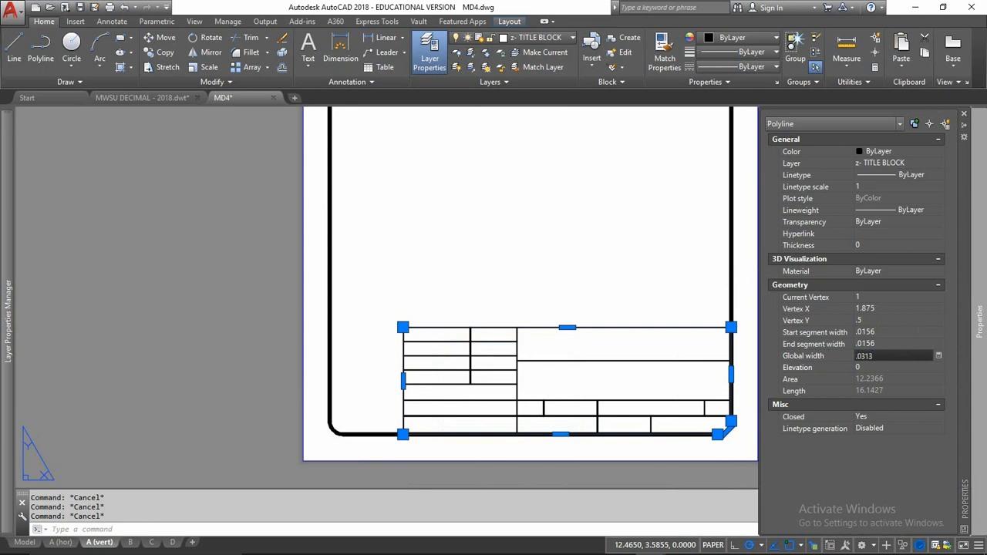
pyautogui.press('Escape')
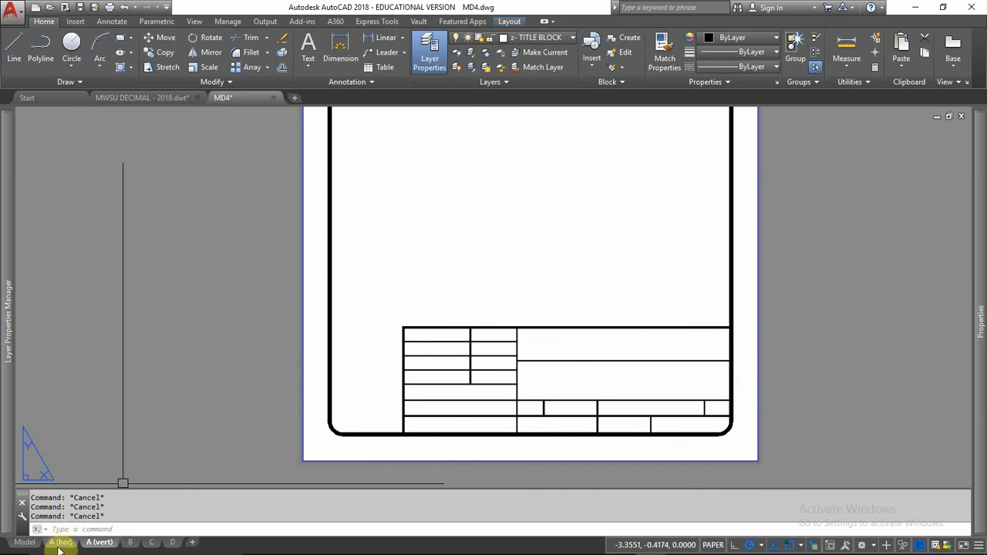
# Copy the whole title block from the A (hor) layout and paste it onto layout B at the midpoint of the border's bottom edge
pyautogui.moveTo(61, 548)
pyautogui.scroll(5, 298, 441)
pyautogui.scroll(-3, 300, 436)
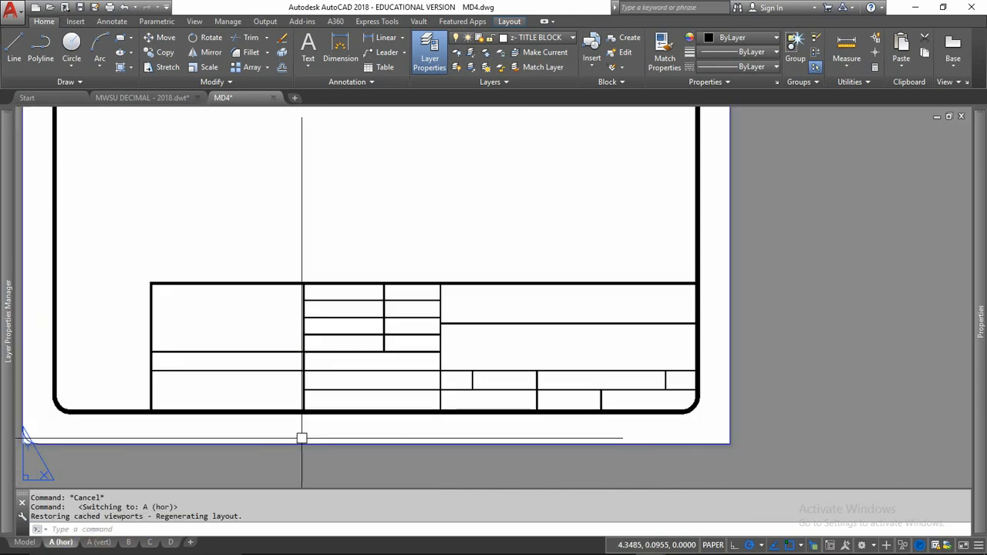
pyautogui.click(134, 235)
pyautogui.click(766, 462)
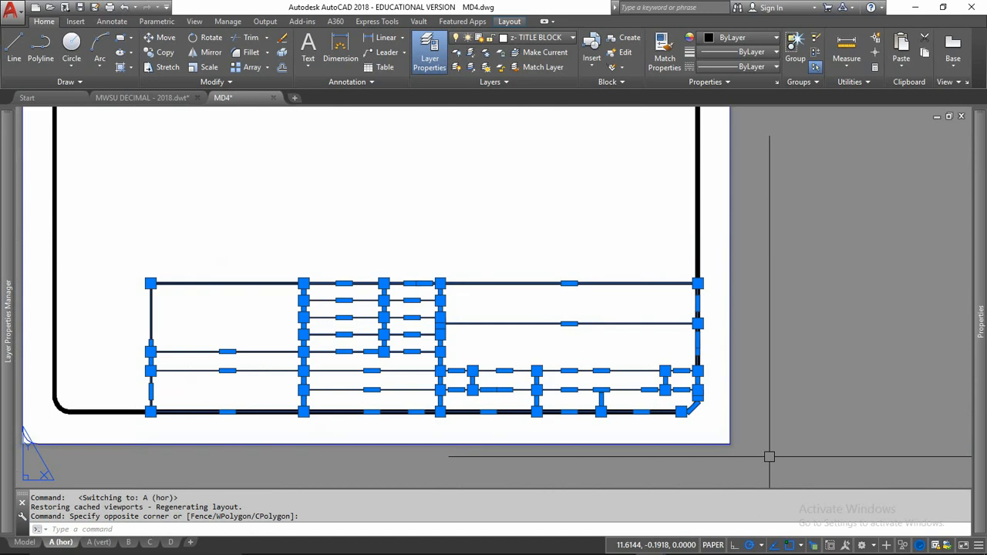
pyautogui.hotkey('ctrl', 'c')
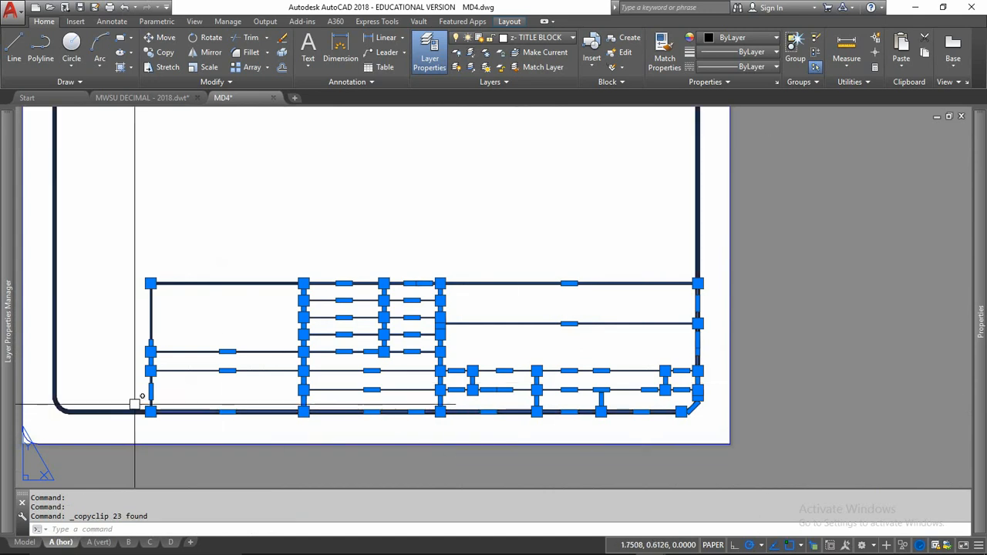
pyautogui.click(128, 542)
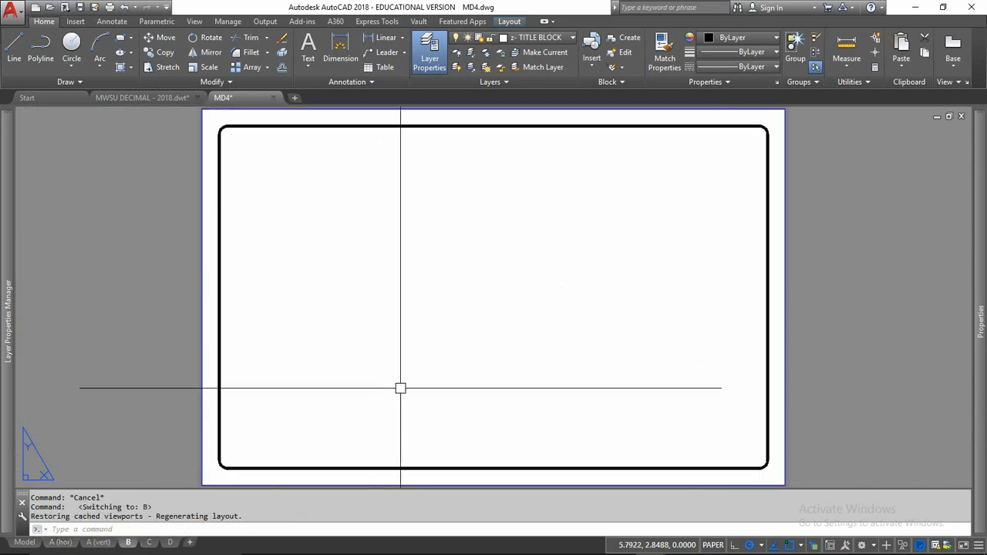
pyautogui.hotkey('ctrl', 'v')
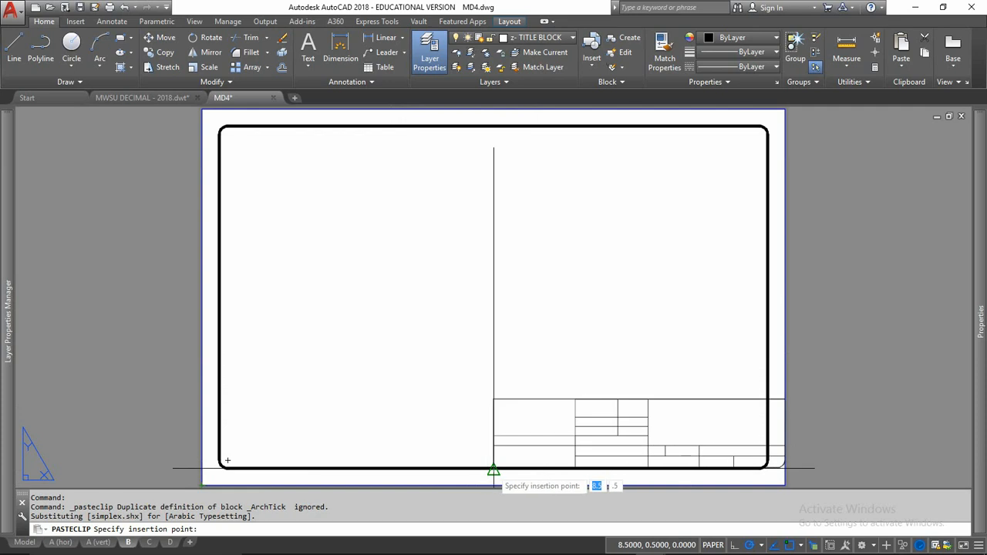
pyautogui.scroll(3, 493, 470)
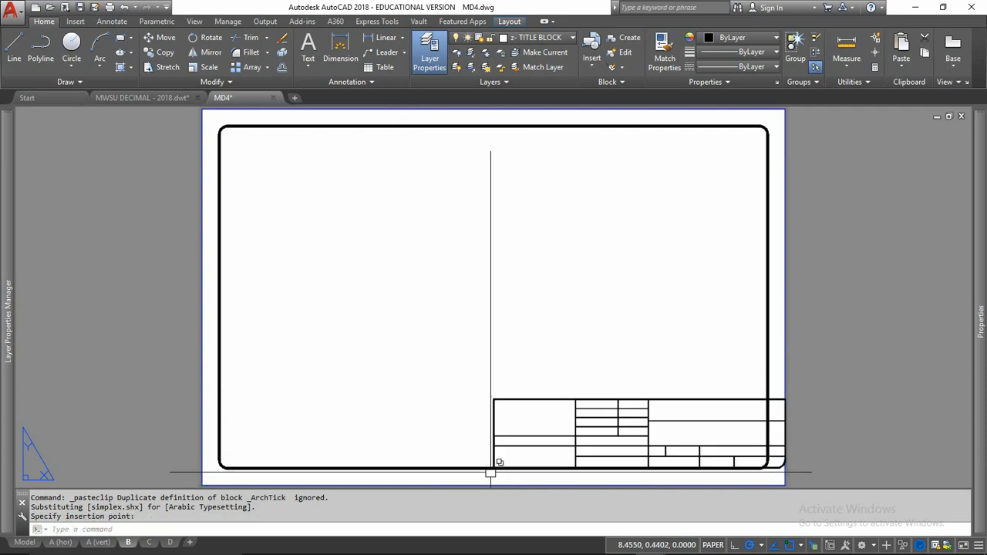
# Move the pasted title block horizontally so its upper-right corner lands on the border's right edge
pyautogui.click(335, 269)
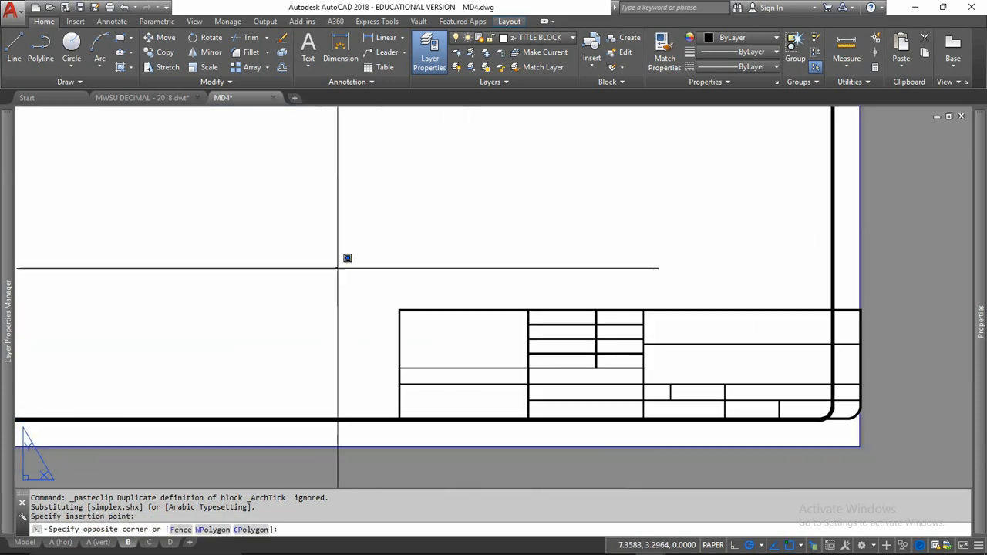
pyautogui.click(911, 462)
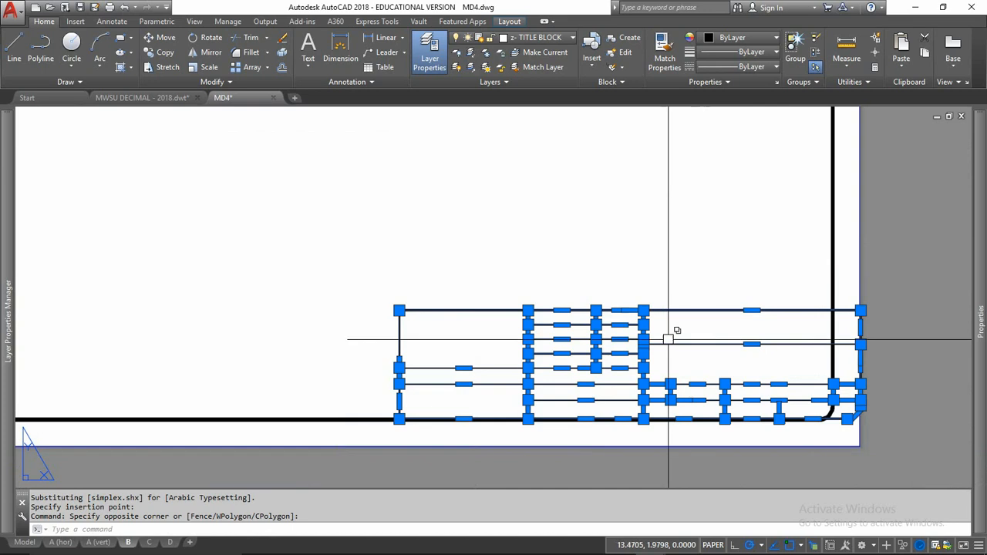
pyautogui.write('M')
pyautogui.press('Return')
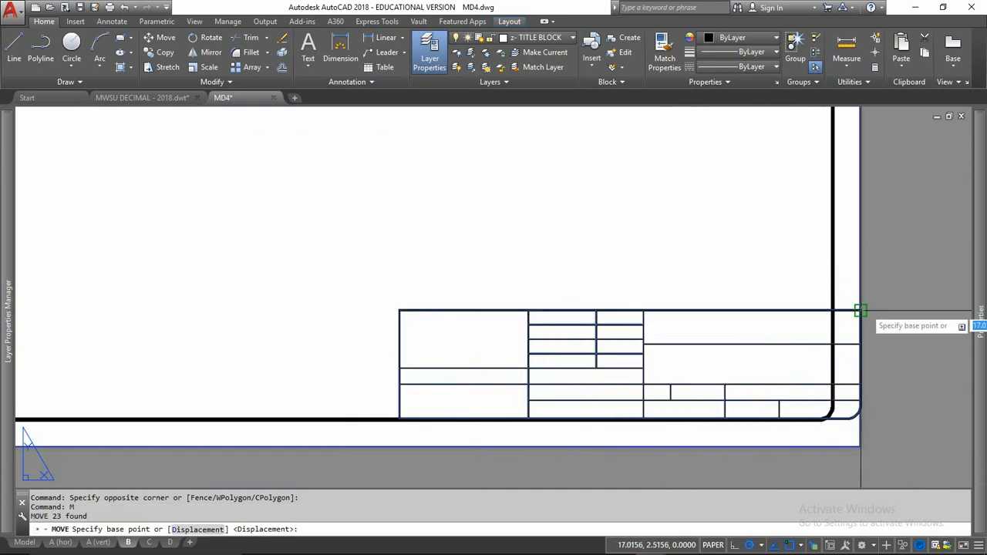
pyautogui.click(862, 309)
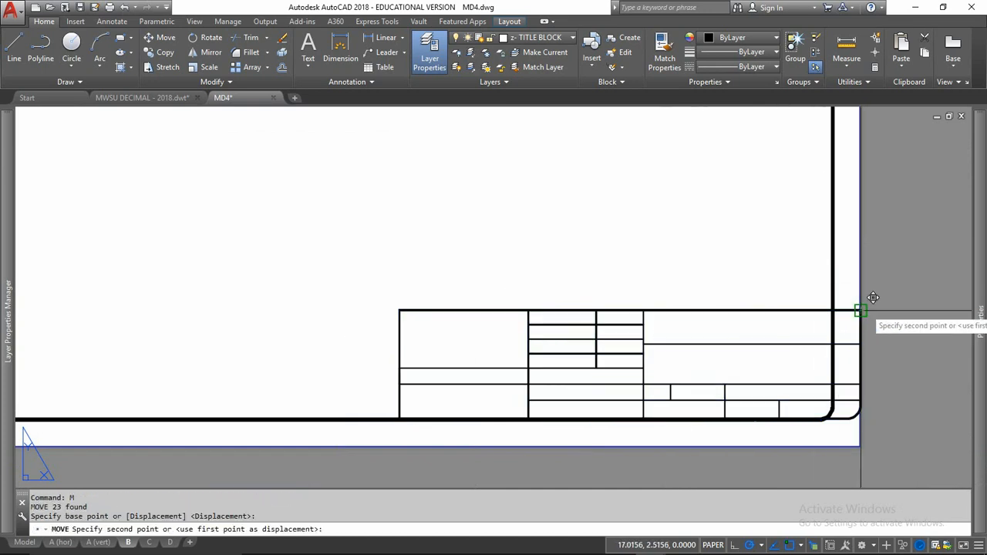
pyautogui.click(832, 310)
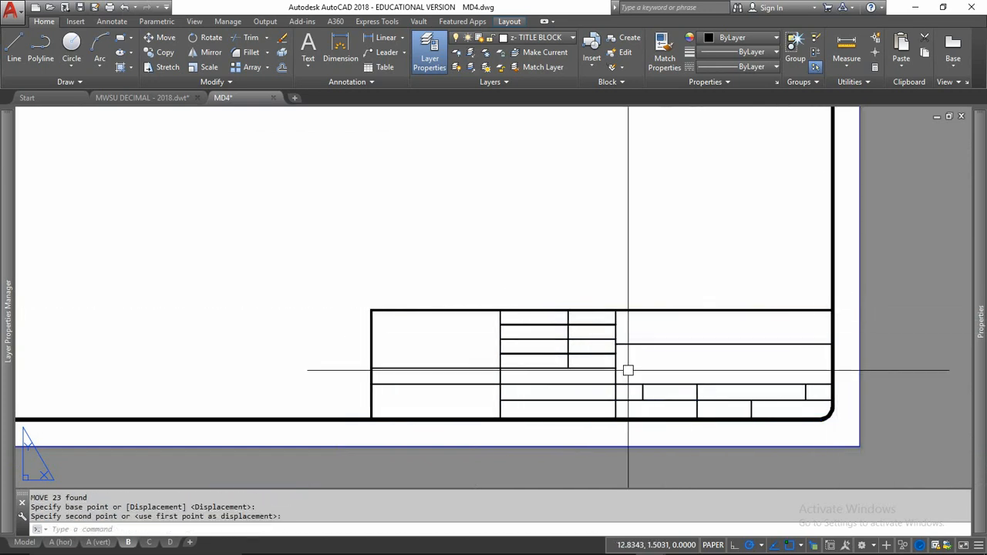
pyautogui.click(149, 543)
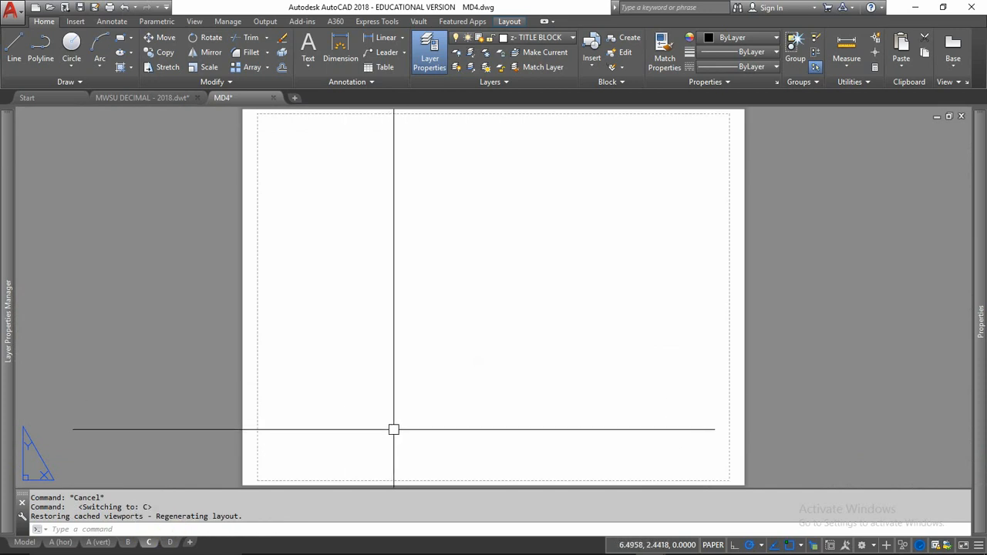
pyautogui.hotkey('ctrl', 'v')
pyautogui.press('Escape')
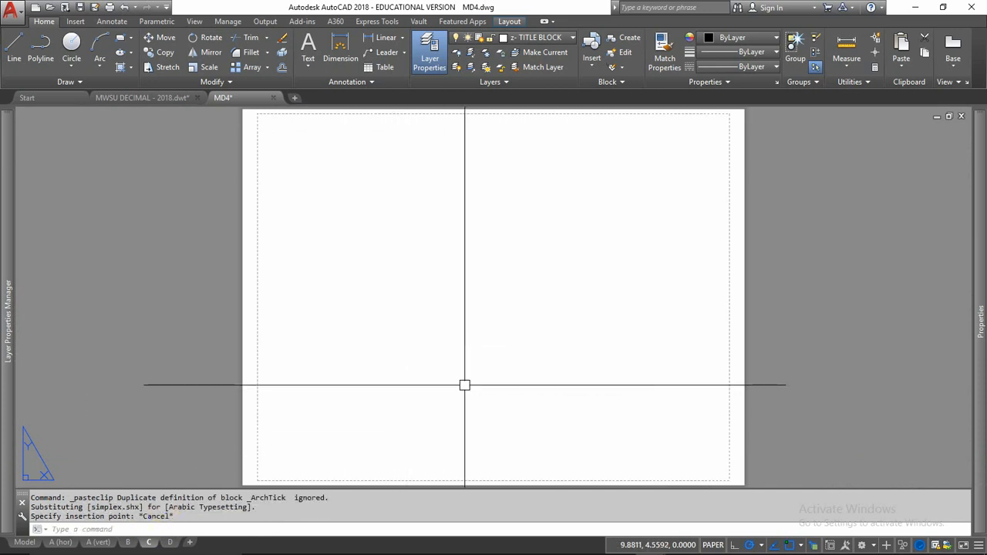
# Copy everything on layout B: the sheet outline, the border and the title block
pyautogui.click(130, 543)
pyautogui.scroll(-5, 617, 434)
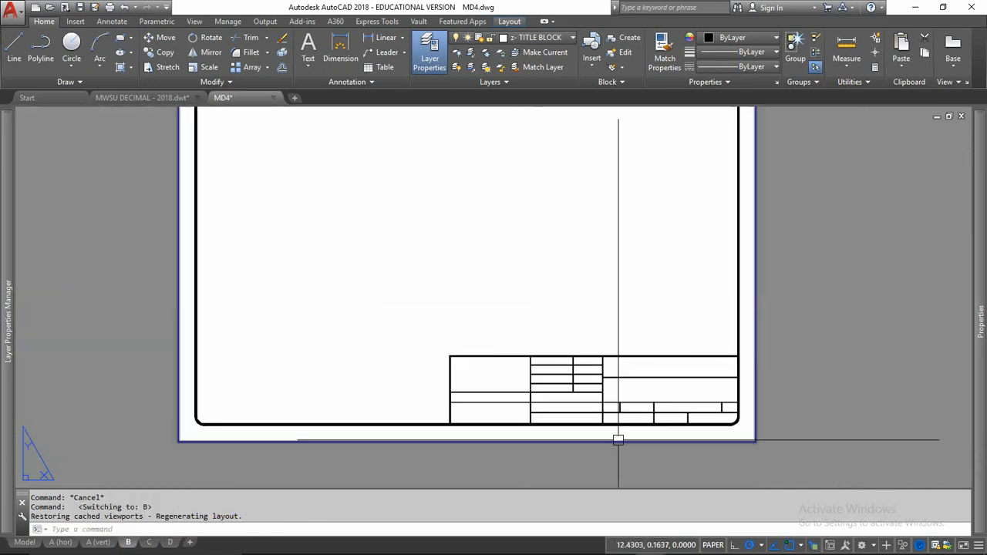
pyautogui.click(744, 277)
pyautogui.click(507, 381)
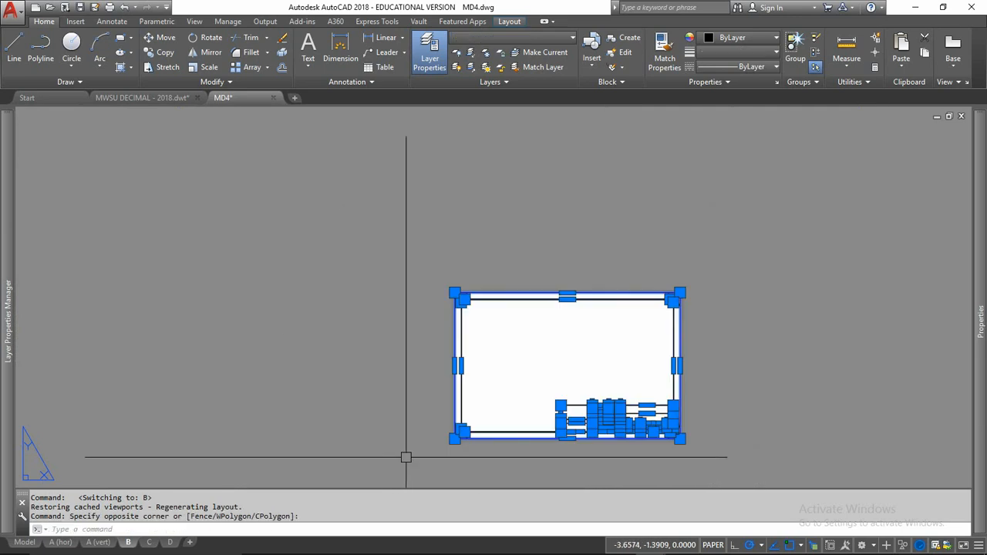
pyautogui.hotkey('ctrl', 'c')
# Paste the copied sheet outline, border and title block onto layout C, with the lower-left corner on the paper's corner at -.75, -.25
pyautogui.click(150, 543)
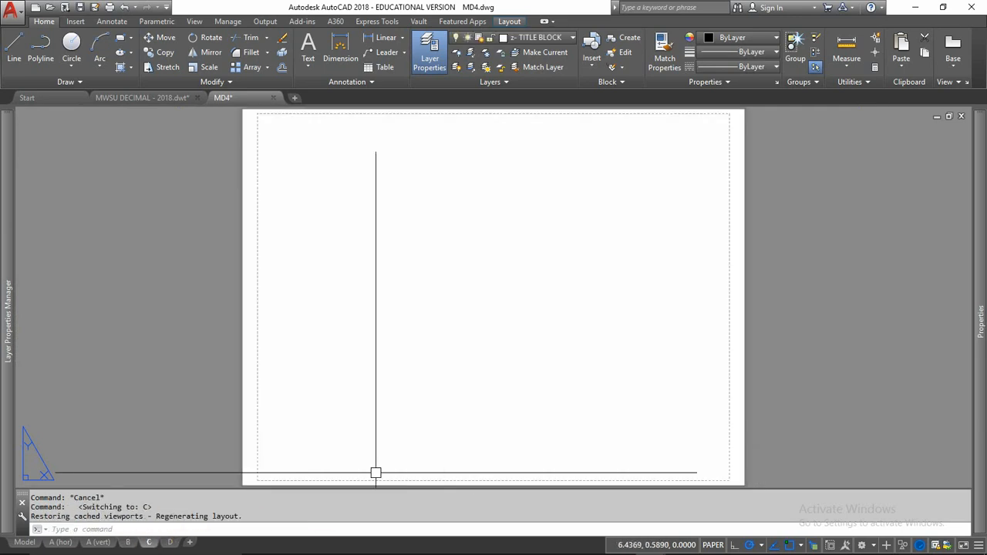
pyautogui.scroll(3, 323, 439)
pyautogui.scroll(2, 315, 428)
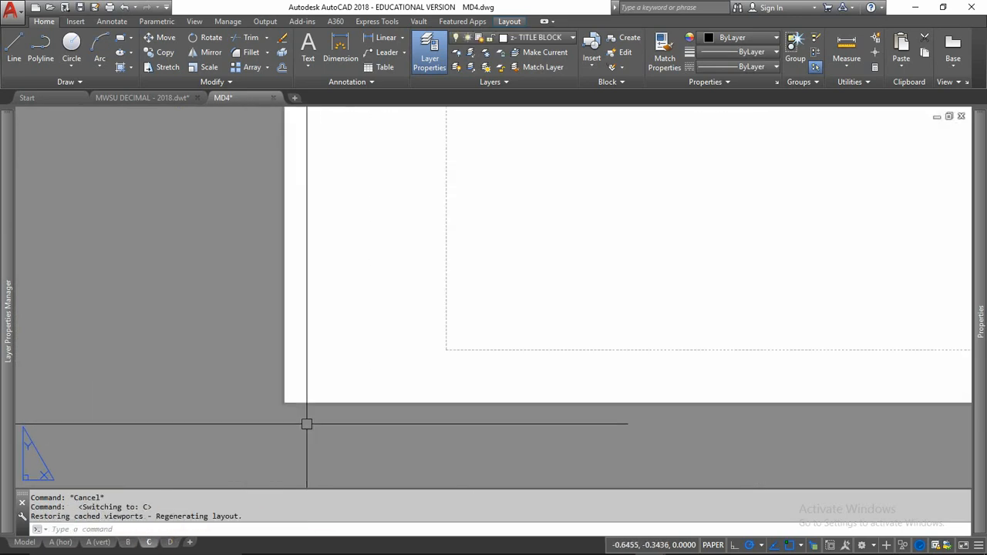
pyautogui.hotkey('ctrl', 'v')
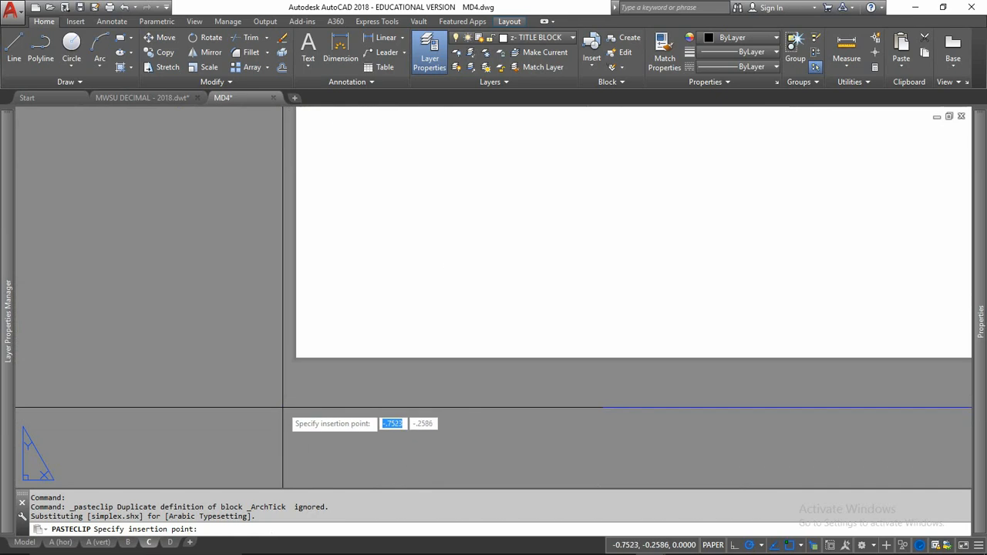
pyautogui.scroll(4, 296, 325)
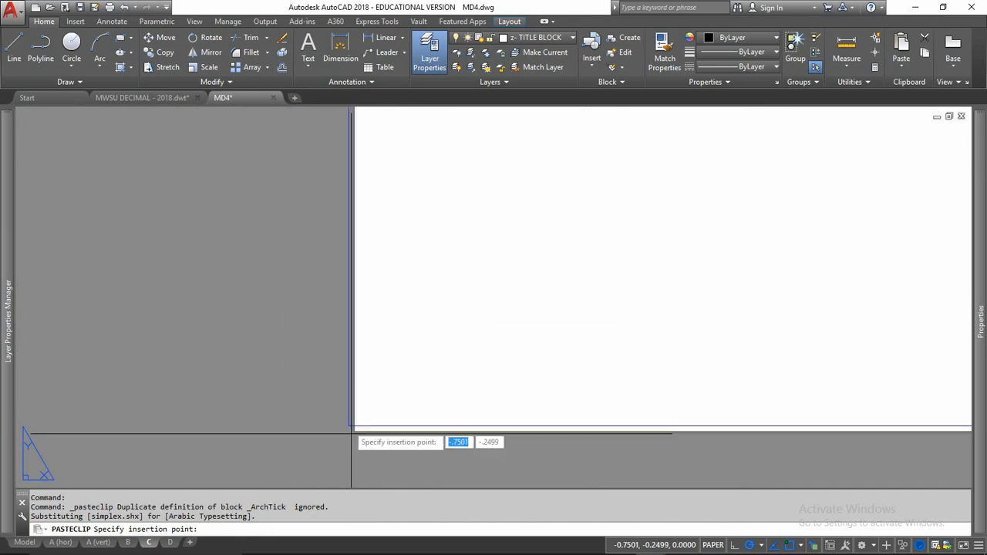
pyautogui.scroll(3, 354, 428)
pyautogui.scroll(3, 347, 422)
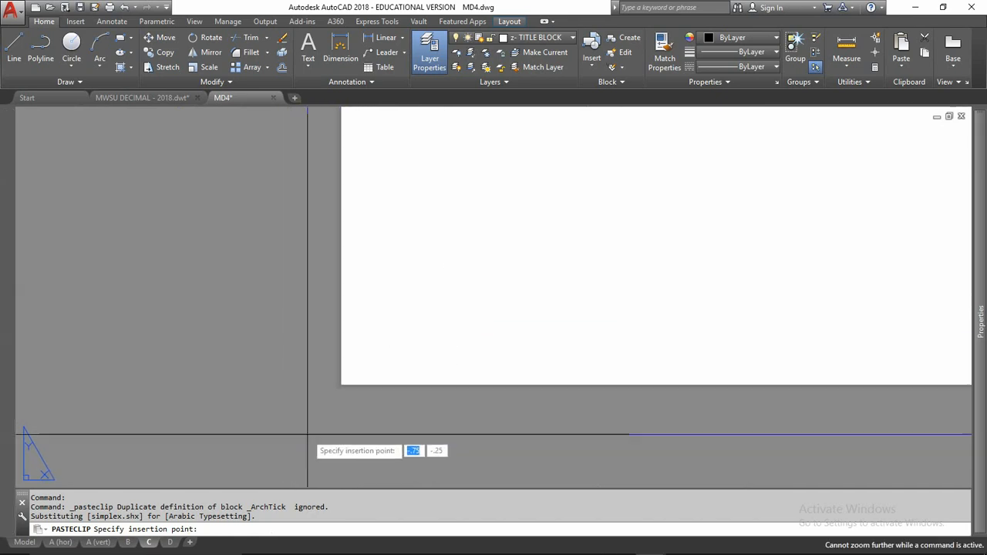
pyautogui.click(341, 384)
pyautogui.scroll(-15, 293, 423)
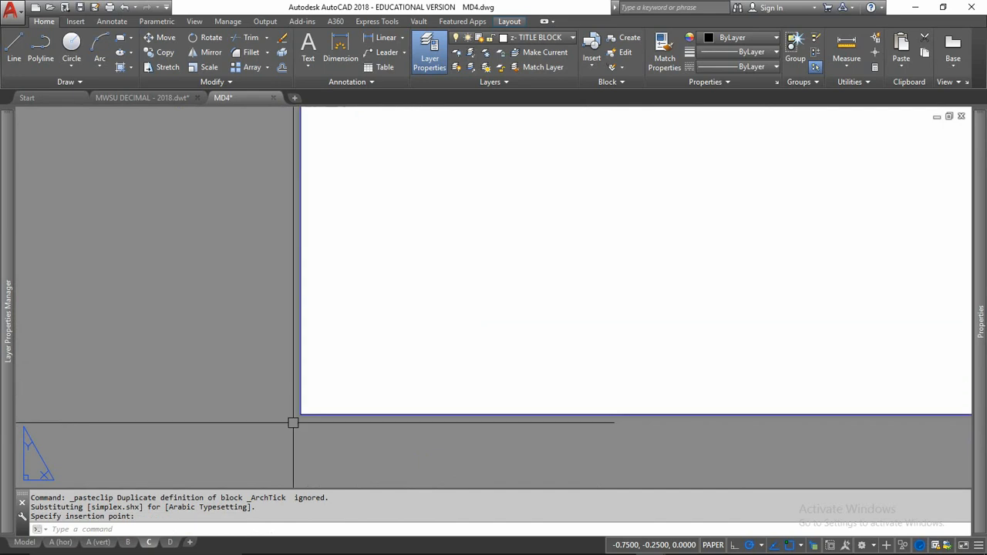
pyautogui.scroll(-5, 308, 438)
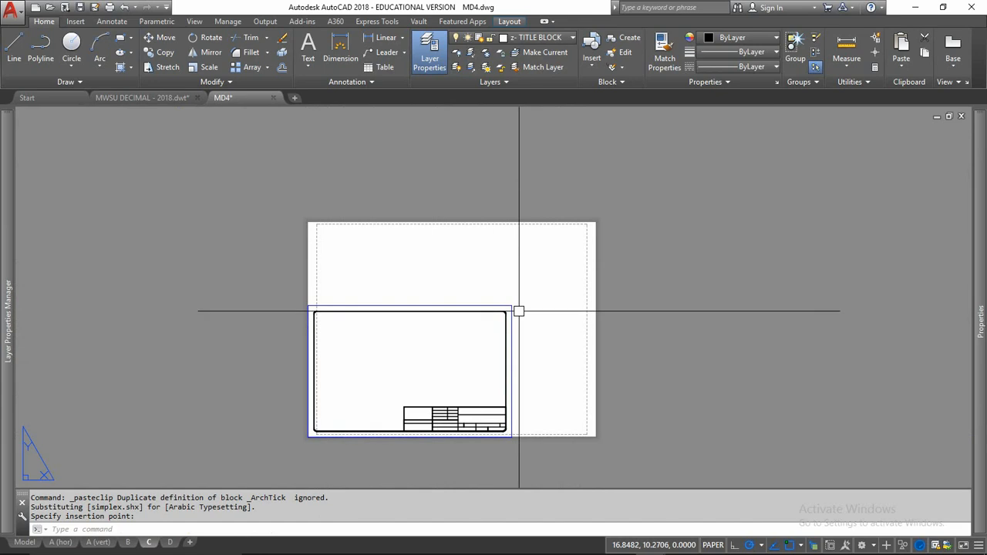
# Stretch the right side of layout C's sheet outline and border, together with the title block, 7 units to the right
pyautogui.press('Escape')
pyautogui.press('Escape')
pyautogui.press('Escape')
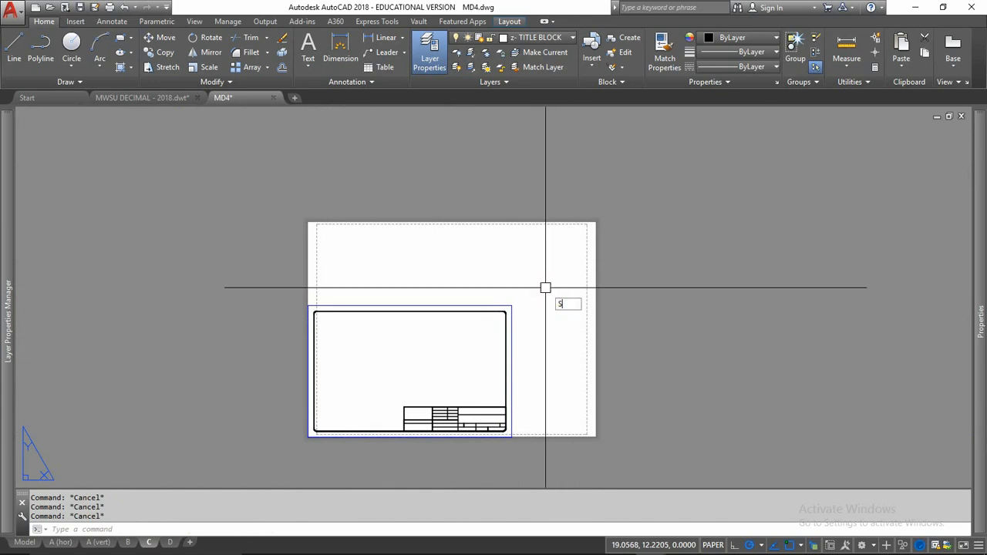
pyautogui.write('s')
pyautogui.press('Return')
pyautogui.click(545, 287)
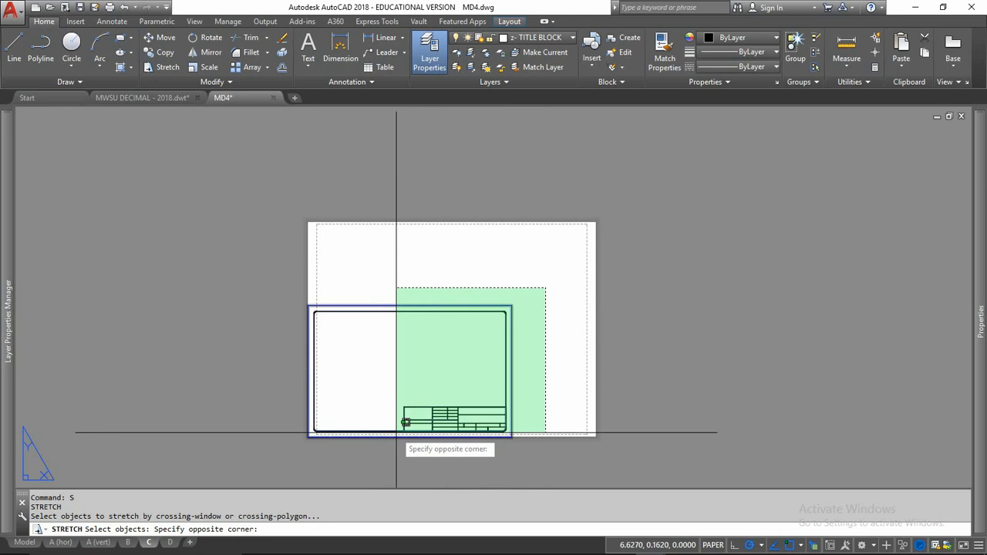
pyautogui.click(378, 455)
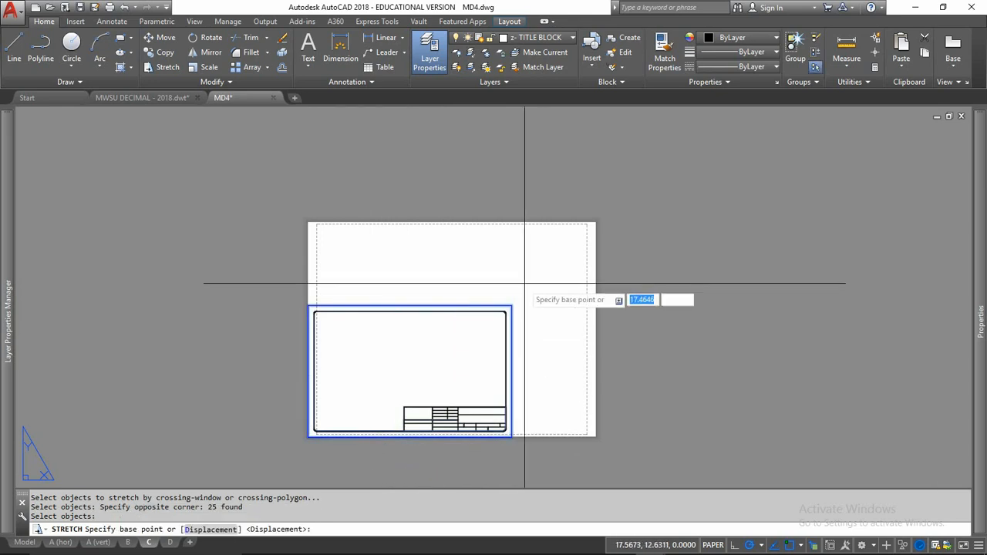
pyautogui.click(634, 294)
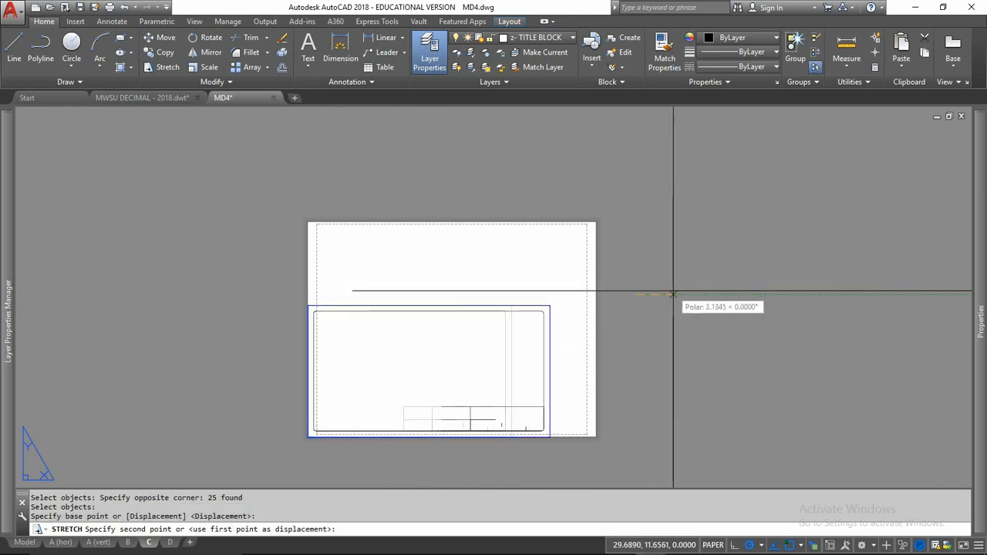
pyautogui.write('7')
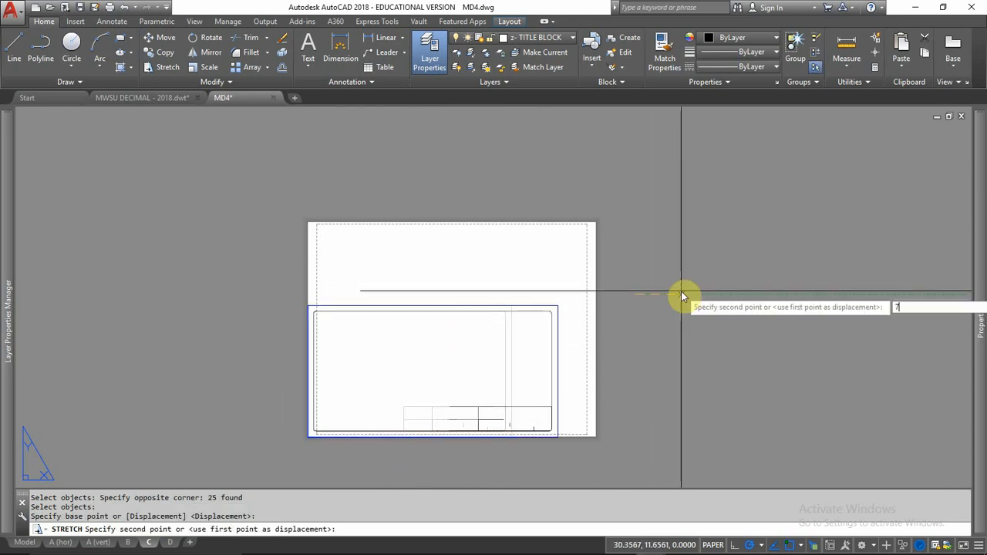
pyautogui.press('Return')
# Stretch the top edges of layout C's sheet outline and border 7 units upward and check the fit at the paper's upper-left corner
pyautogui.press('Return')
pyautogui.click(673, 283)
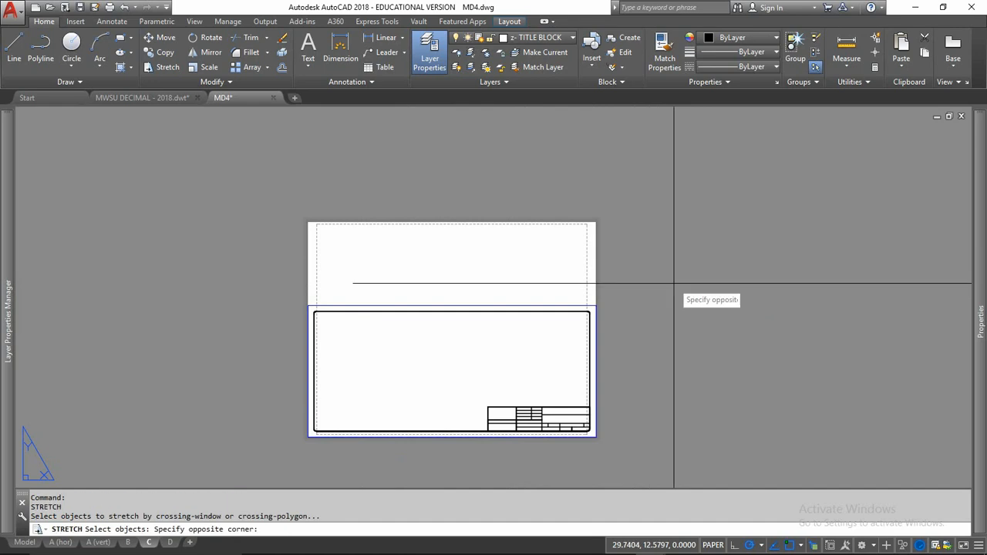
pyautogui.click(281, 354)
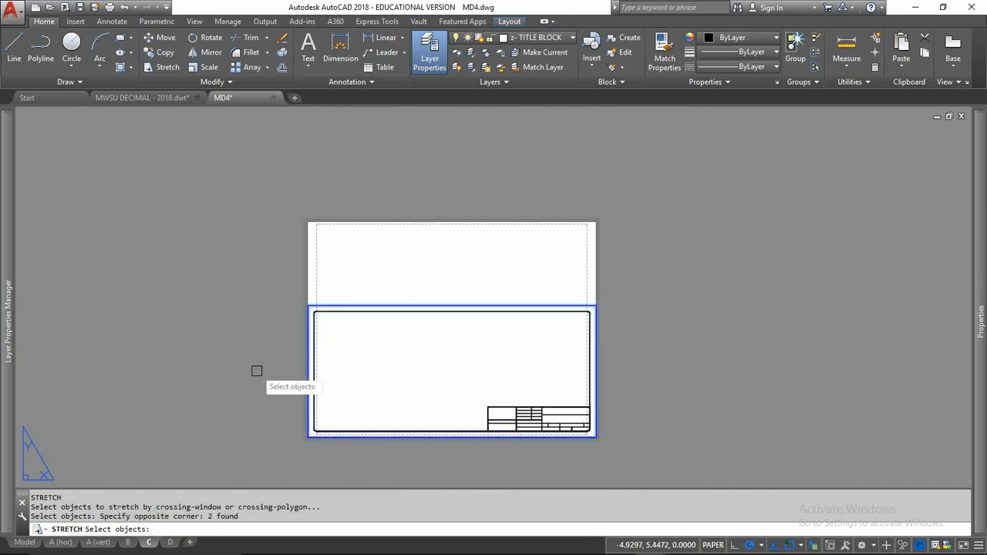
pyautogui.press('Return')
pyautogui.click(254, 400)
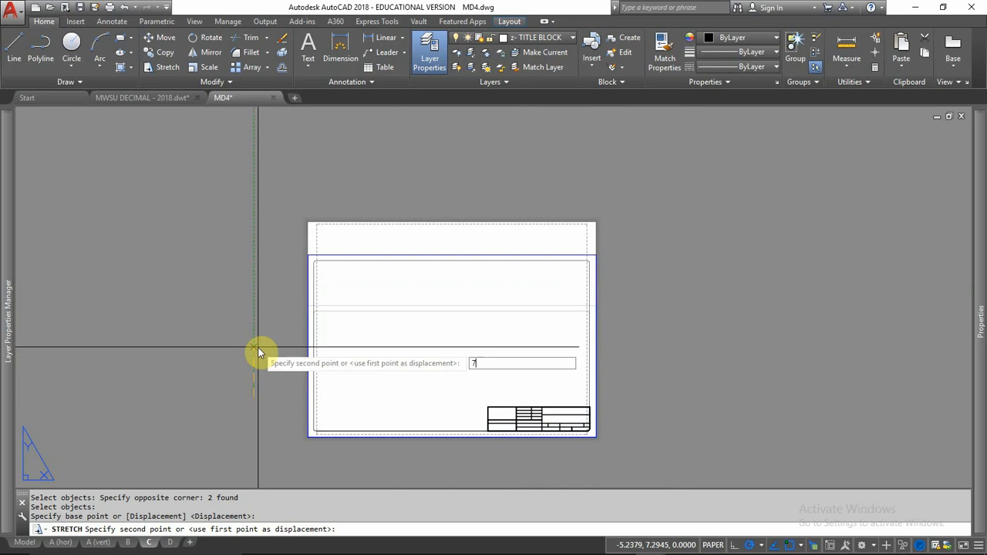
pyautogui.write('7')
pyautogui.press('Return')
pyautogui.scroll(5, 332, 227)
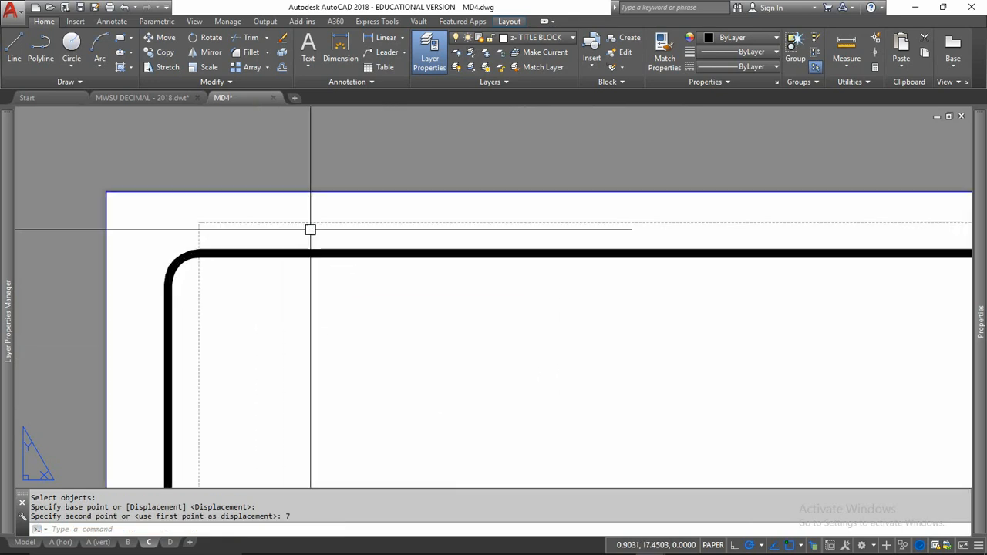
pyautogui.scroll(2, 307, 229)
pyautogui.moveTo(212, 176)
pyautogui.mouseDown(button='middle')
pyautogui.moveTo(315, 205)
pyautogui.moveTo(555, 226)
pyautogui.mouseUp(button='middle')
pyautogui.scroll(4, 383, 238)
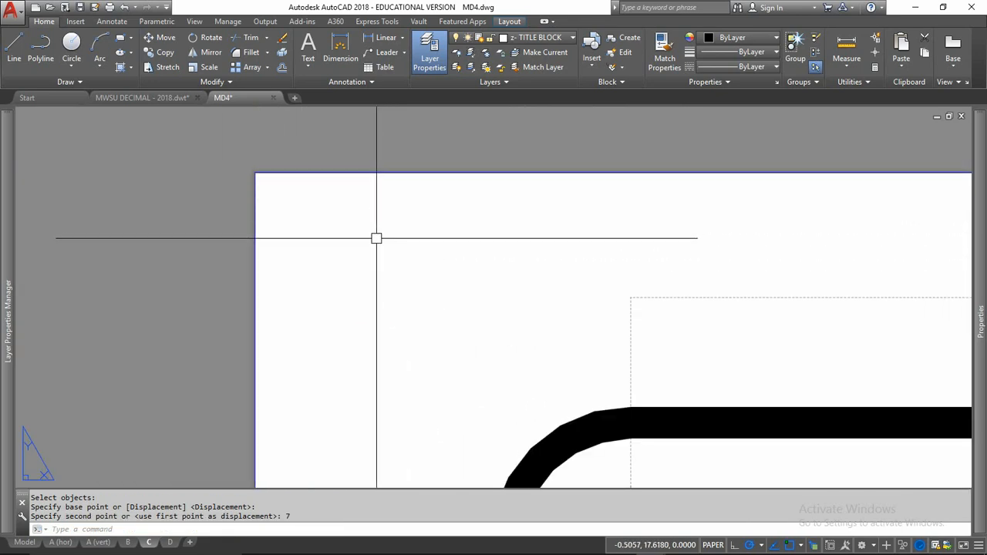
# Copy everything on layout C: the sheet outline, the border and the title block
pyautogui.scroll(2, 268, 178)
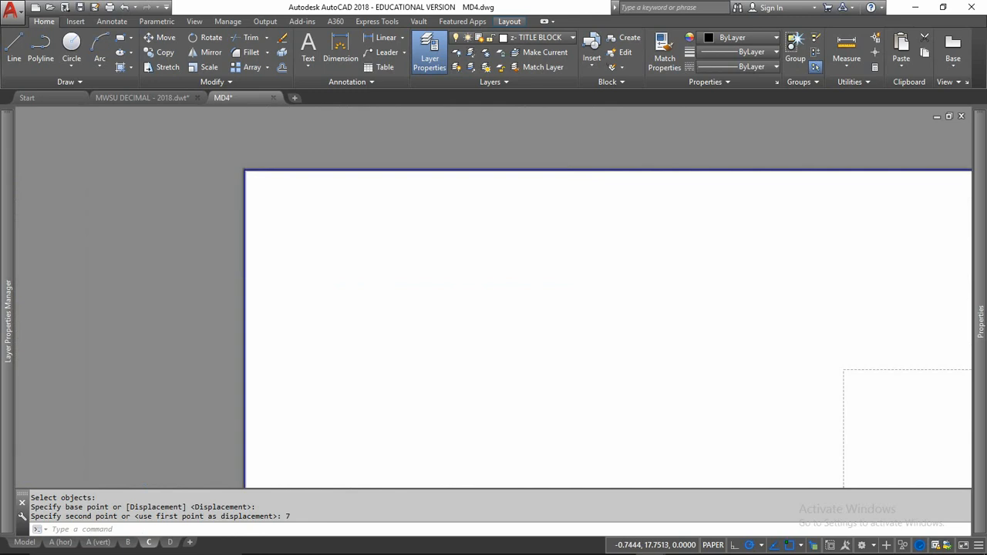
pyautogui.scroll(-8, 231, 185)
pyautogui.moveTo(234, 224); pyautogui.dragTo(297, 244, button='middle')
pyautogui.write('z')
pyautogui.press('Return')
pyautogui.write('a')
pyautogui.press('Return')
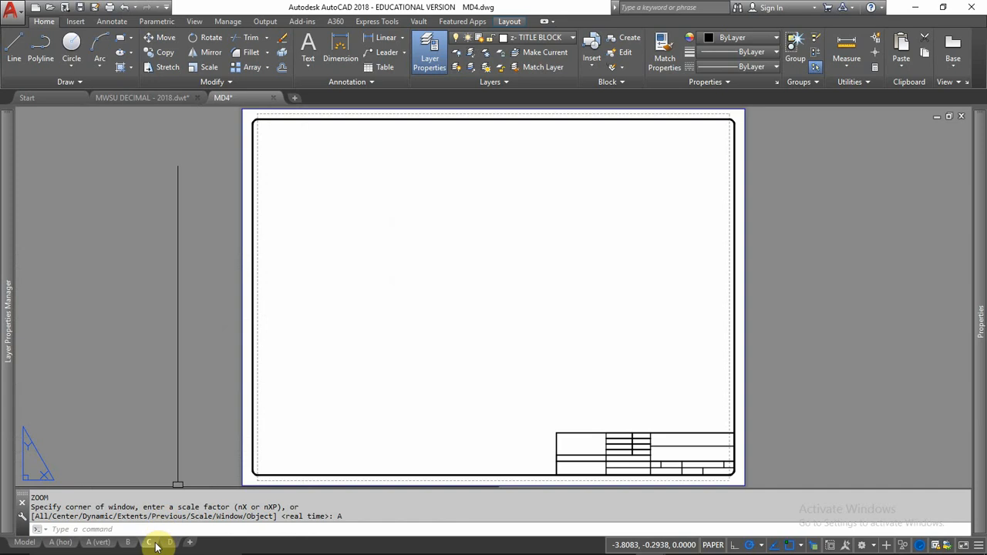
pyautogui.scroll(-4, 224, 391)
pyautogui.click(238, 425)
pyautogui.click(577, 231)
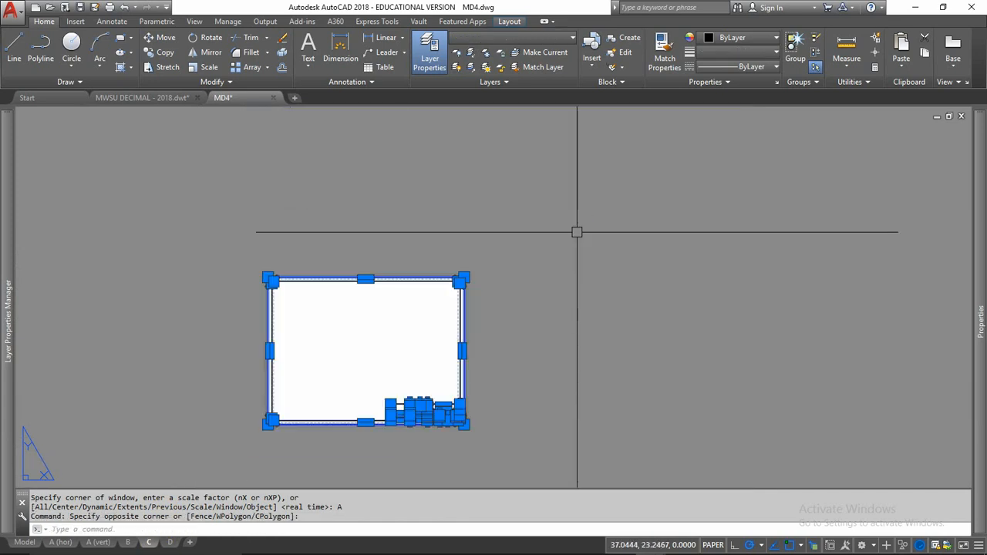
# Paste the copied sheet outline, border and title block onto layout D, with the lower-left corner on the paper's corner at -.75, -.25
pyautogui.click(170, 542)
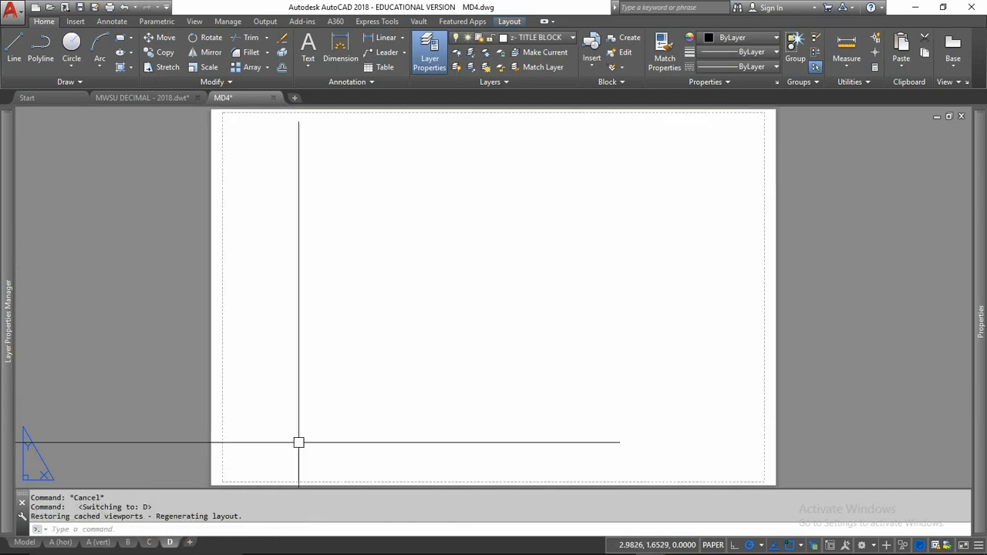
pyautogui.hotkey('ctrl', 'v')
pyautogui.scroll(5, 355, 424)
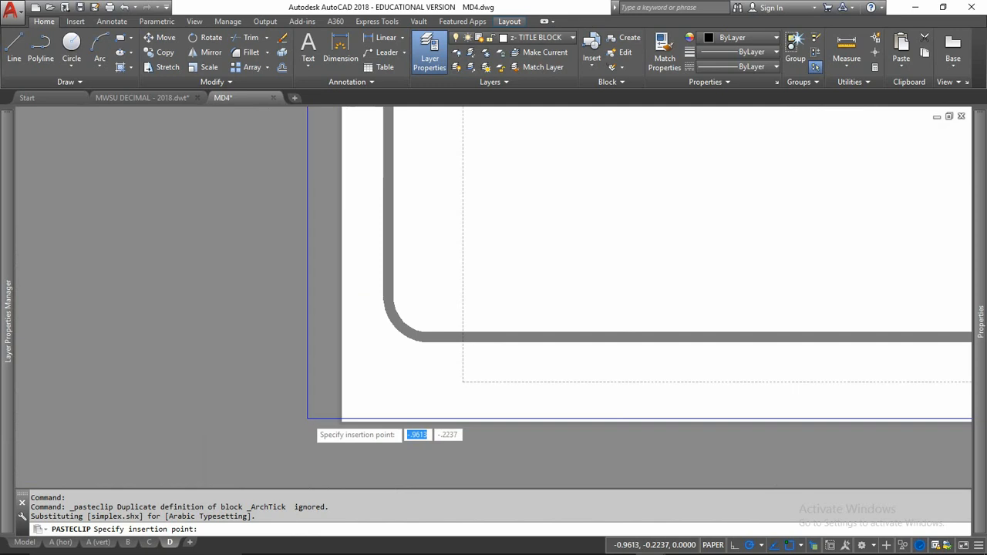
pyautogui.scroll(4, 374, 428)
pyautogui.scroll(3, 286, 287)
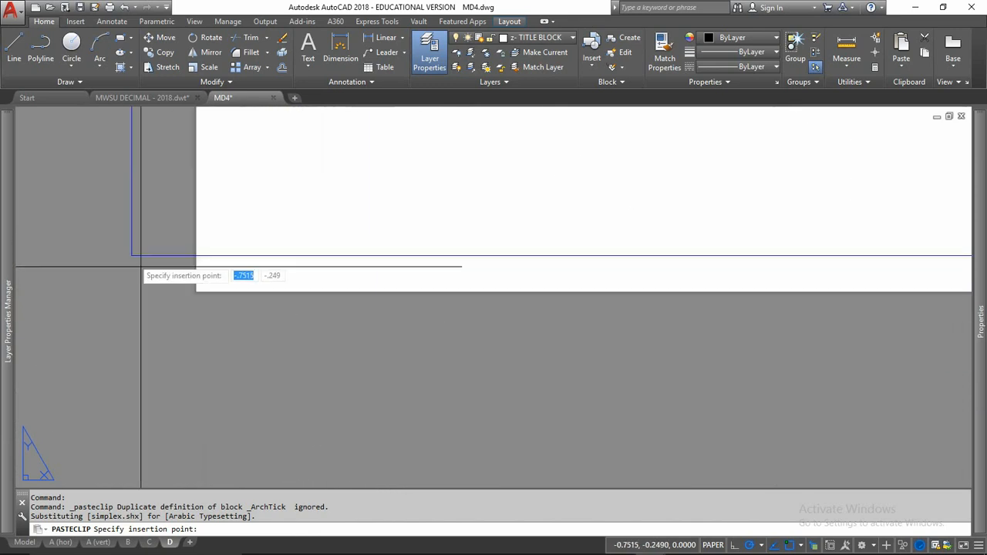
pyautogui.scroll(1, 150, 274)
pyautogui.scroll(6, 203, 299)
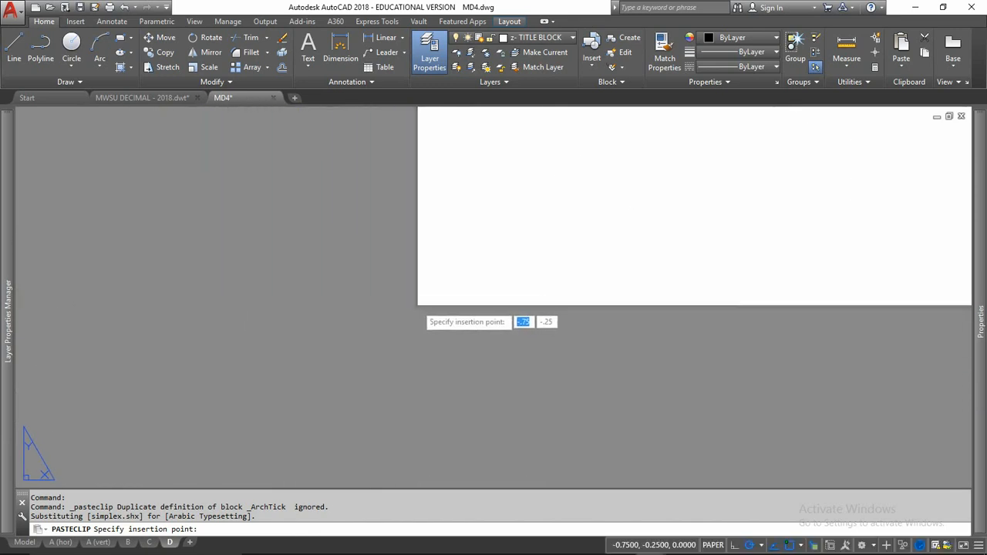
pyautogui.click(417, 306)
# Stretch the right side of layout D's sheet outline and border, together with the title block, 12 units to the right
pyautogui.scroll(-15, 308, 392)
pyautogui.scroll(-8, 304, 398)
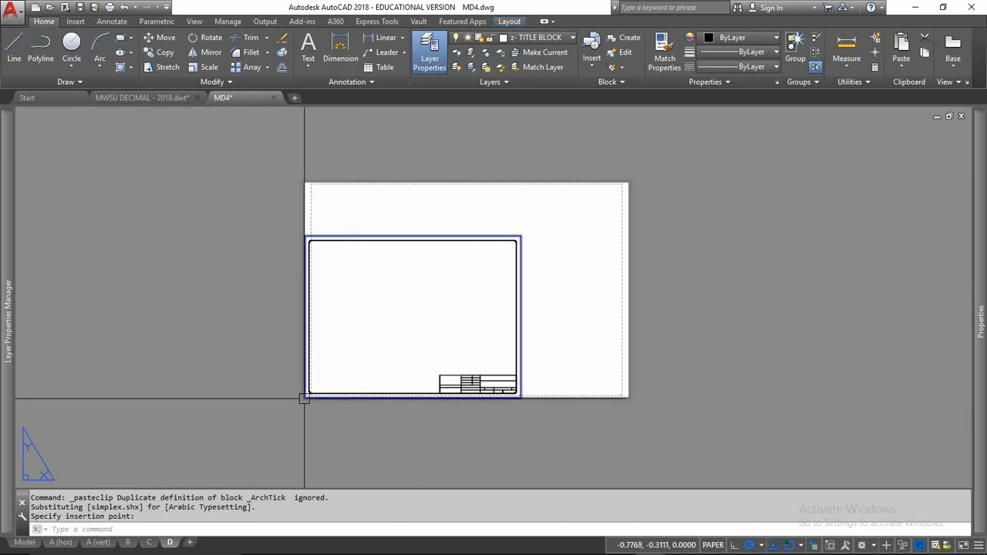
pyautogui.write('s')
pyautogui.press('Return')
pyautogui.click(547, 222)
pyautogui.click(424, 403)
pyautogui.press('Return')
pyautogui.click(396, 445)
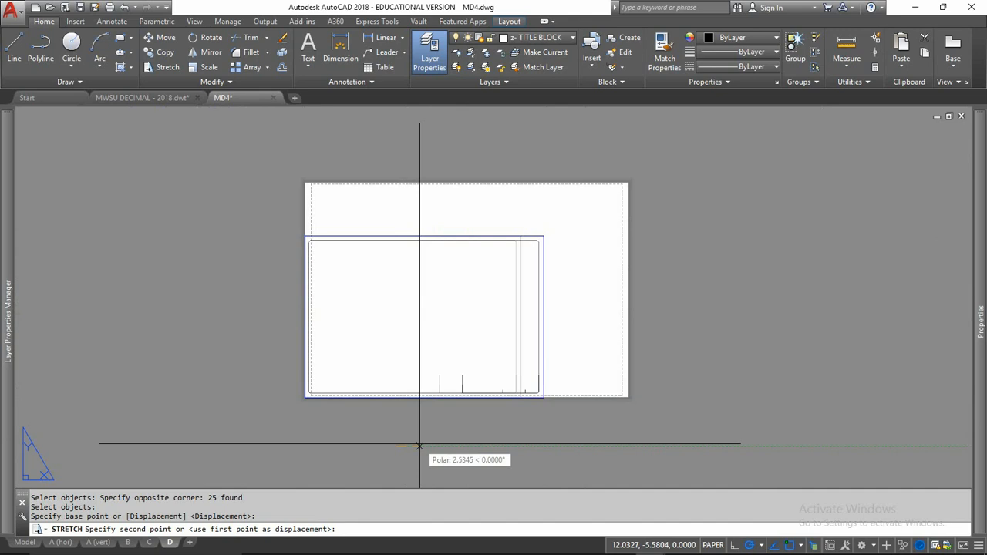
pyautogui.write('12')
pyautogui.press('Return')
# Stretch the top edges of layout D's sheet outline and border 6 units upward
pyautogui.press('Return')
pyautogui.click(705, 221)
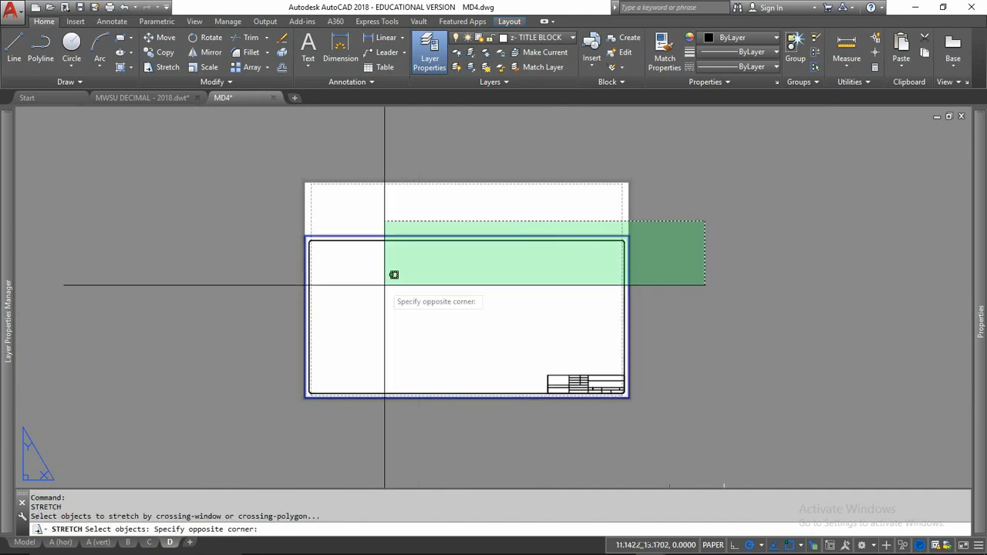
pyautogui.click(271, 288)
pyautogui.press('Return')
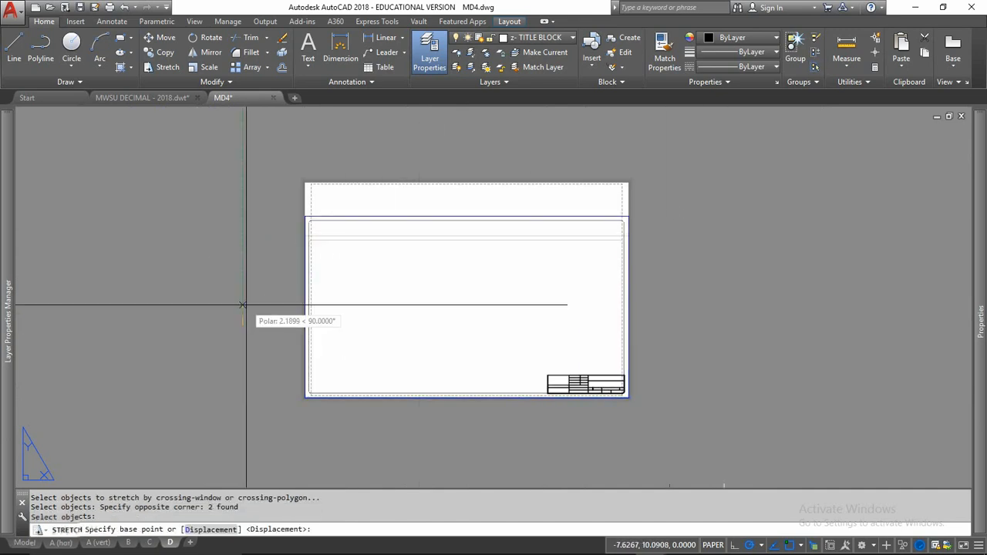
pyautogui.click(242, 305)
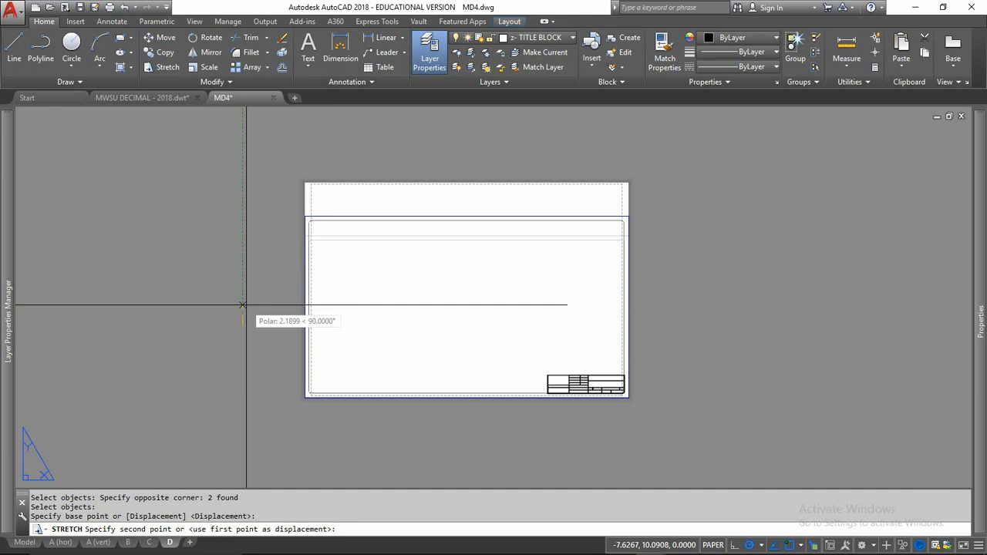
pyautogui.write('6')
pyautogui.press('Return')
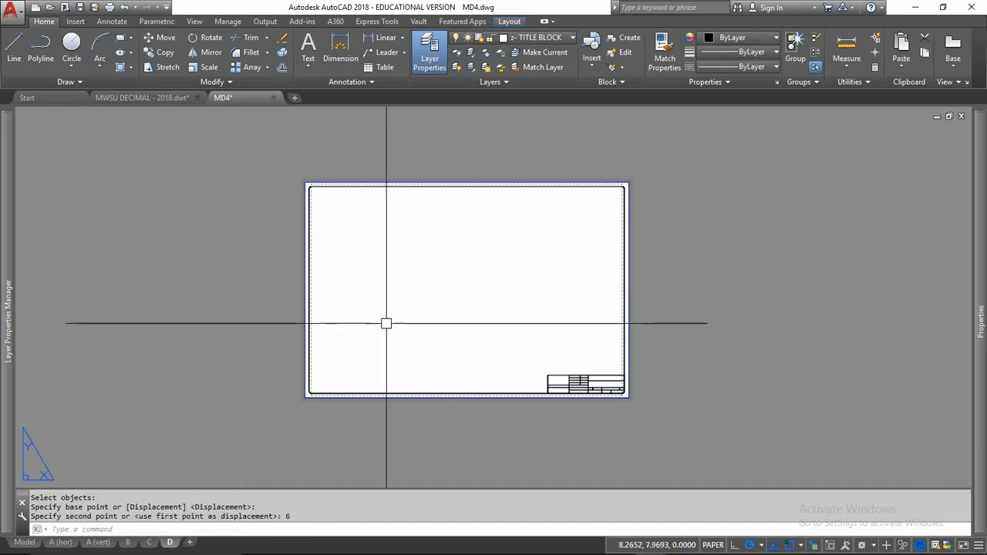
# Fit the whole sheet of layout D in view and switch to the A (hor) layout
pyautogui.write('z')
pyautogui.press('Return')
pyautogui.write('a')
pyautogui.press('Return')
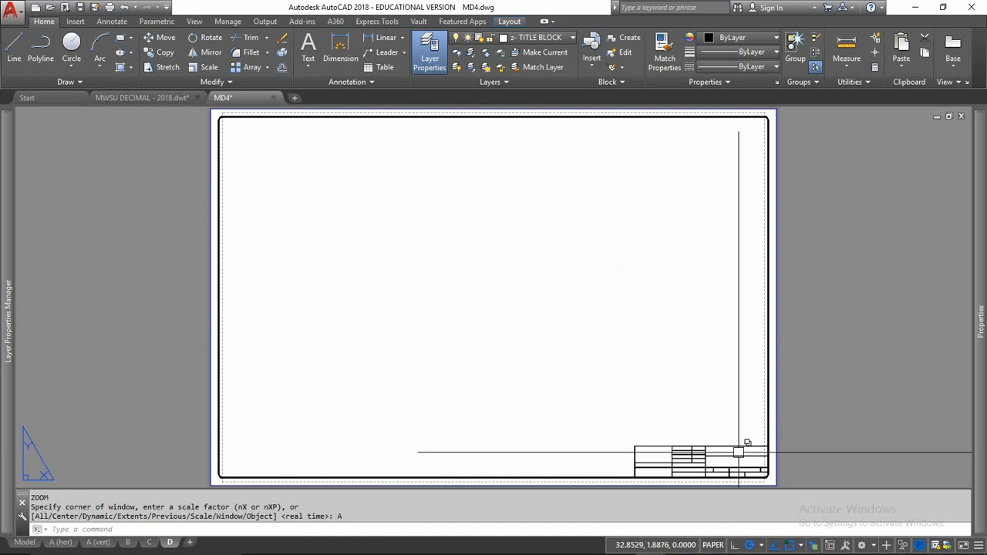
pyautogui.moveTo(179, 438)
pyautogui.mouseDown(button='middle')
pyautogui.moveTo(277, 368)
pyautogui.moveTo(224, 398)
pyautogui.moveTo(179, 455)
pyautogui.mouseUp(button='middle')
pyautogui.write('z')
pyautogui.press('Return')
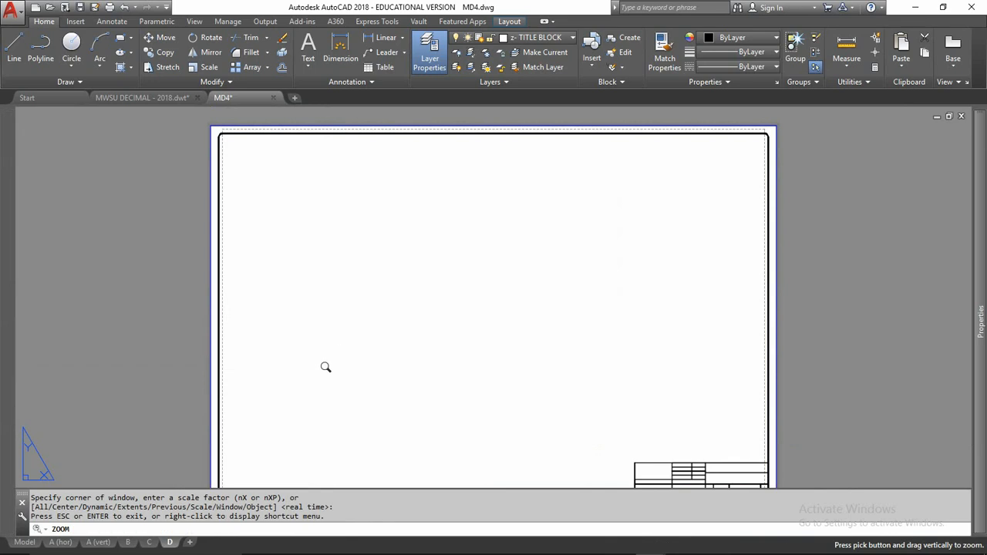
pyautogui.press('Escape')
pyautogui.write('z')
pyautogui.press('Return')
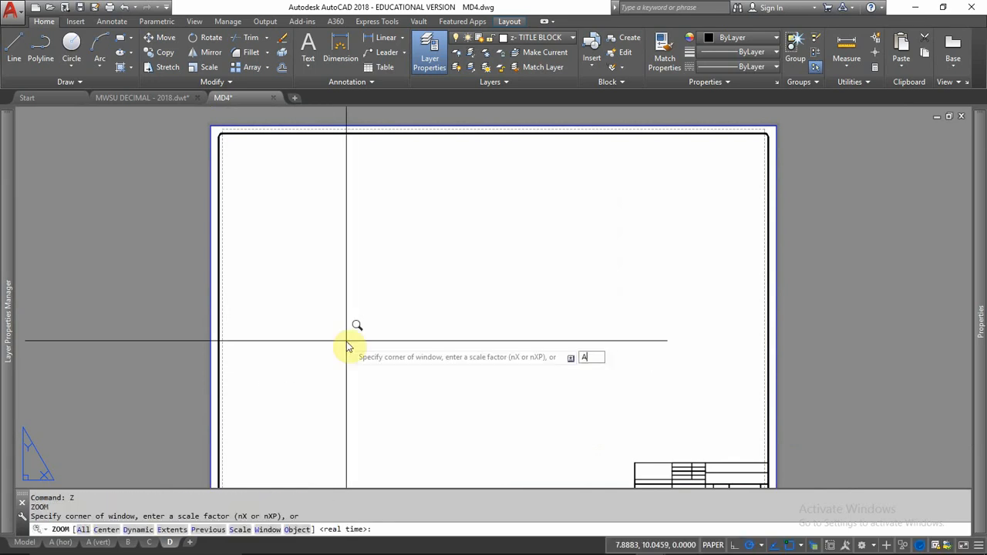
pyautogui.write('a')
pyautogui.press('Return')
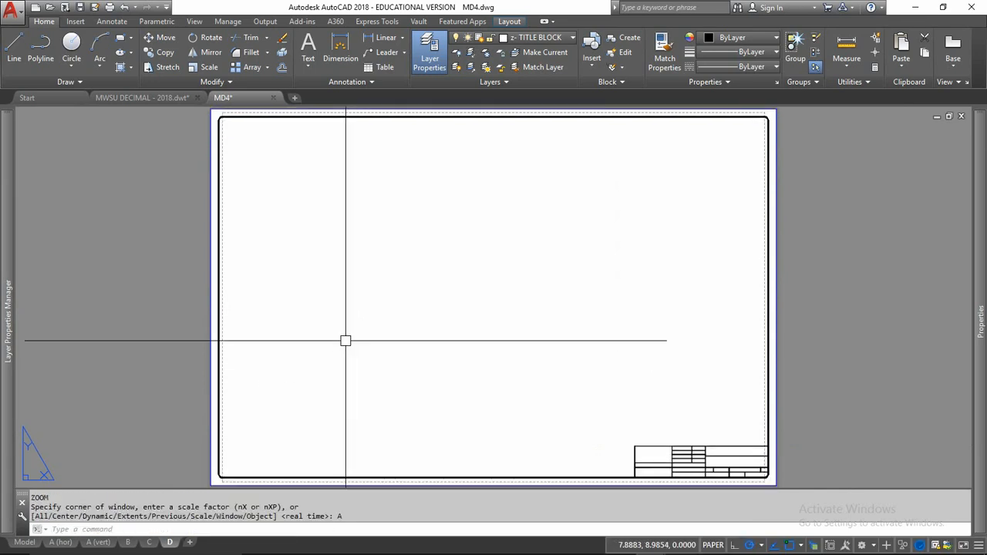
pyautogui.click(69, 543)
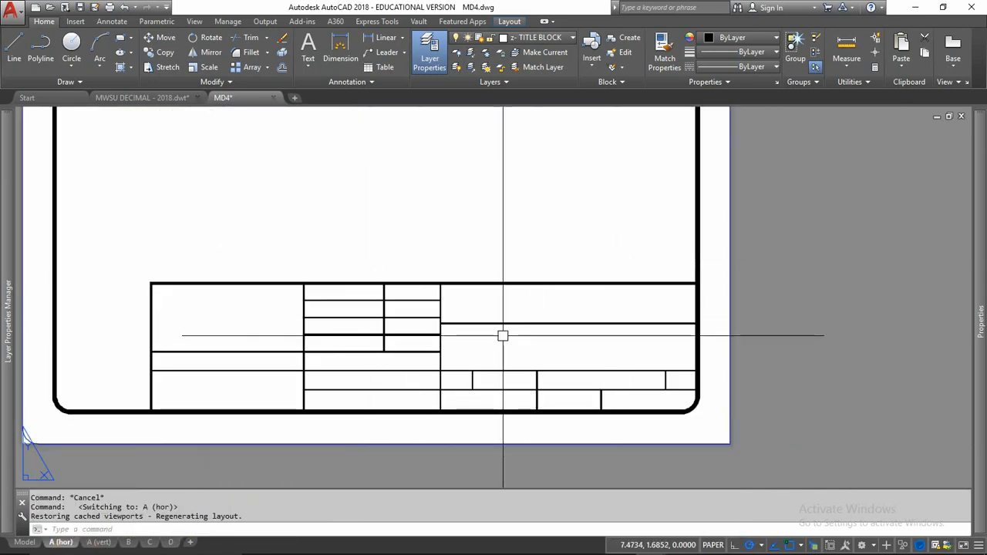